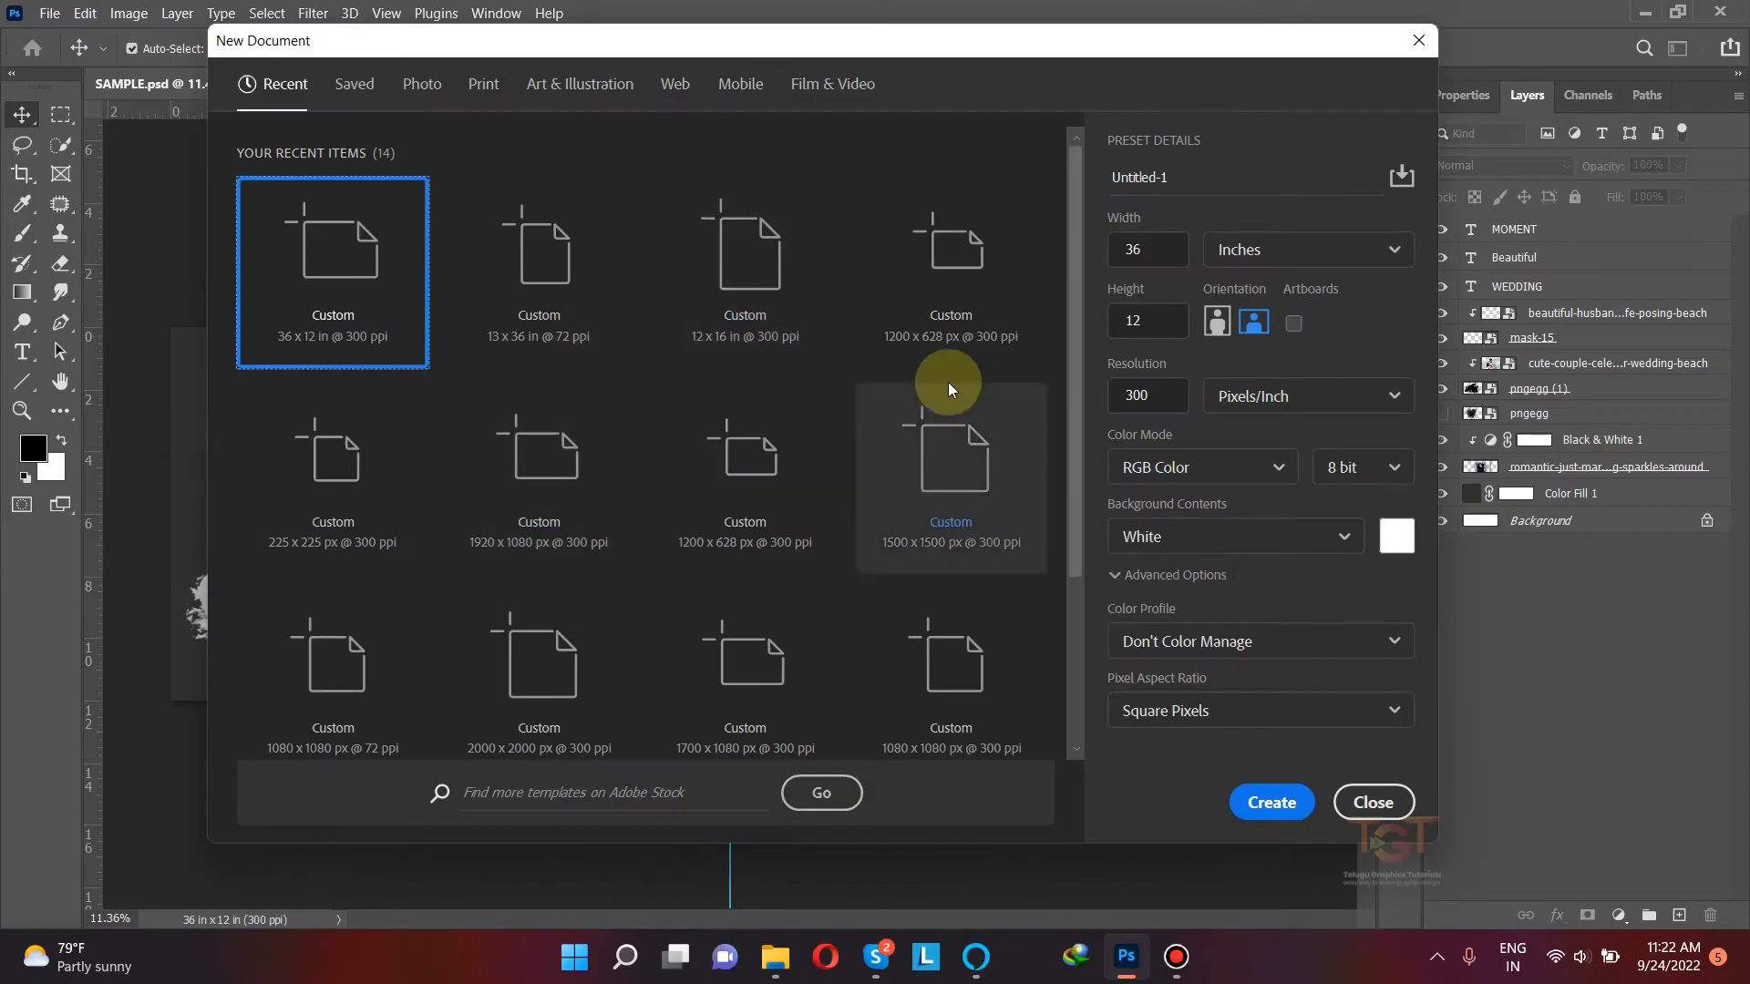
Step: Create a 36 x 12 inch document at 300 pixels/inch and place a vertical guide at its 18-inch centre
left_click(1248, 262)
left_click(1184, 260)
double_click(1167, 253)
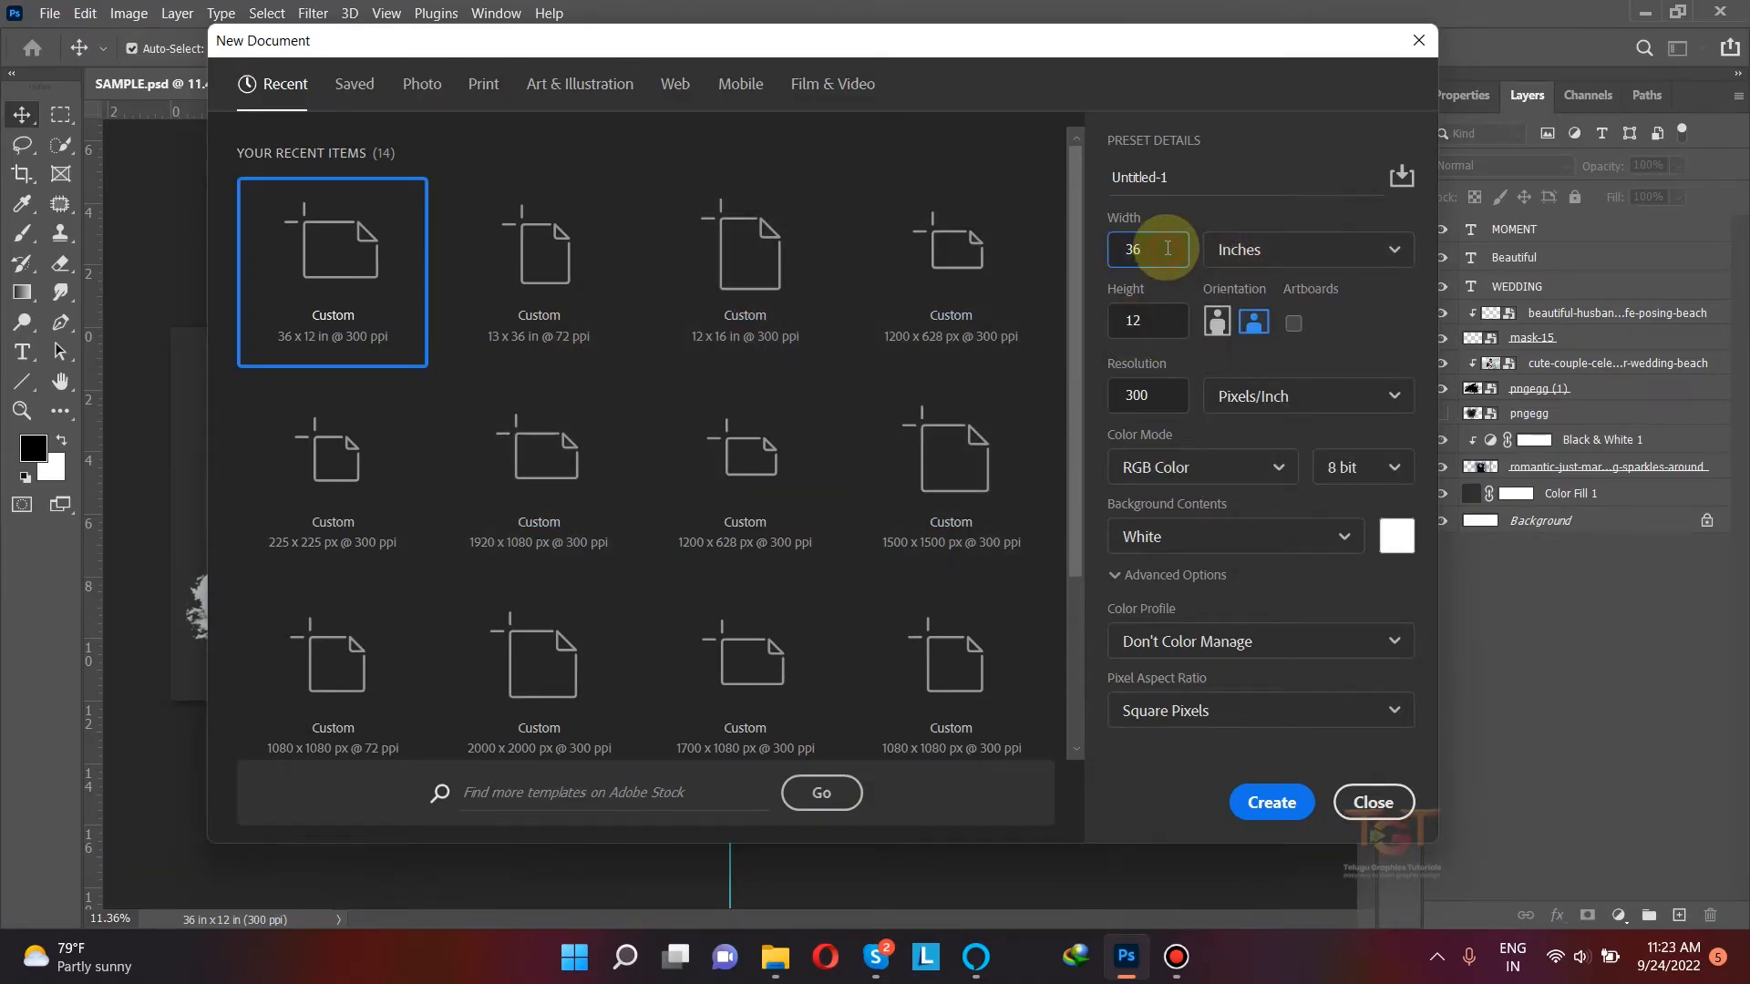
left_click(1153, 319)
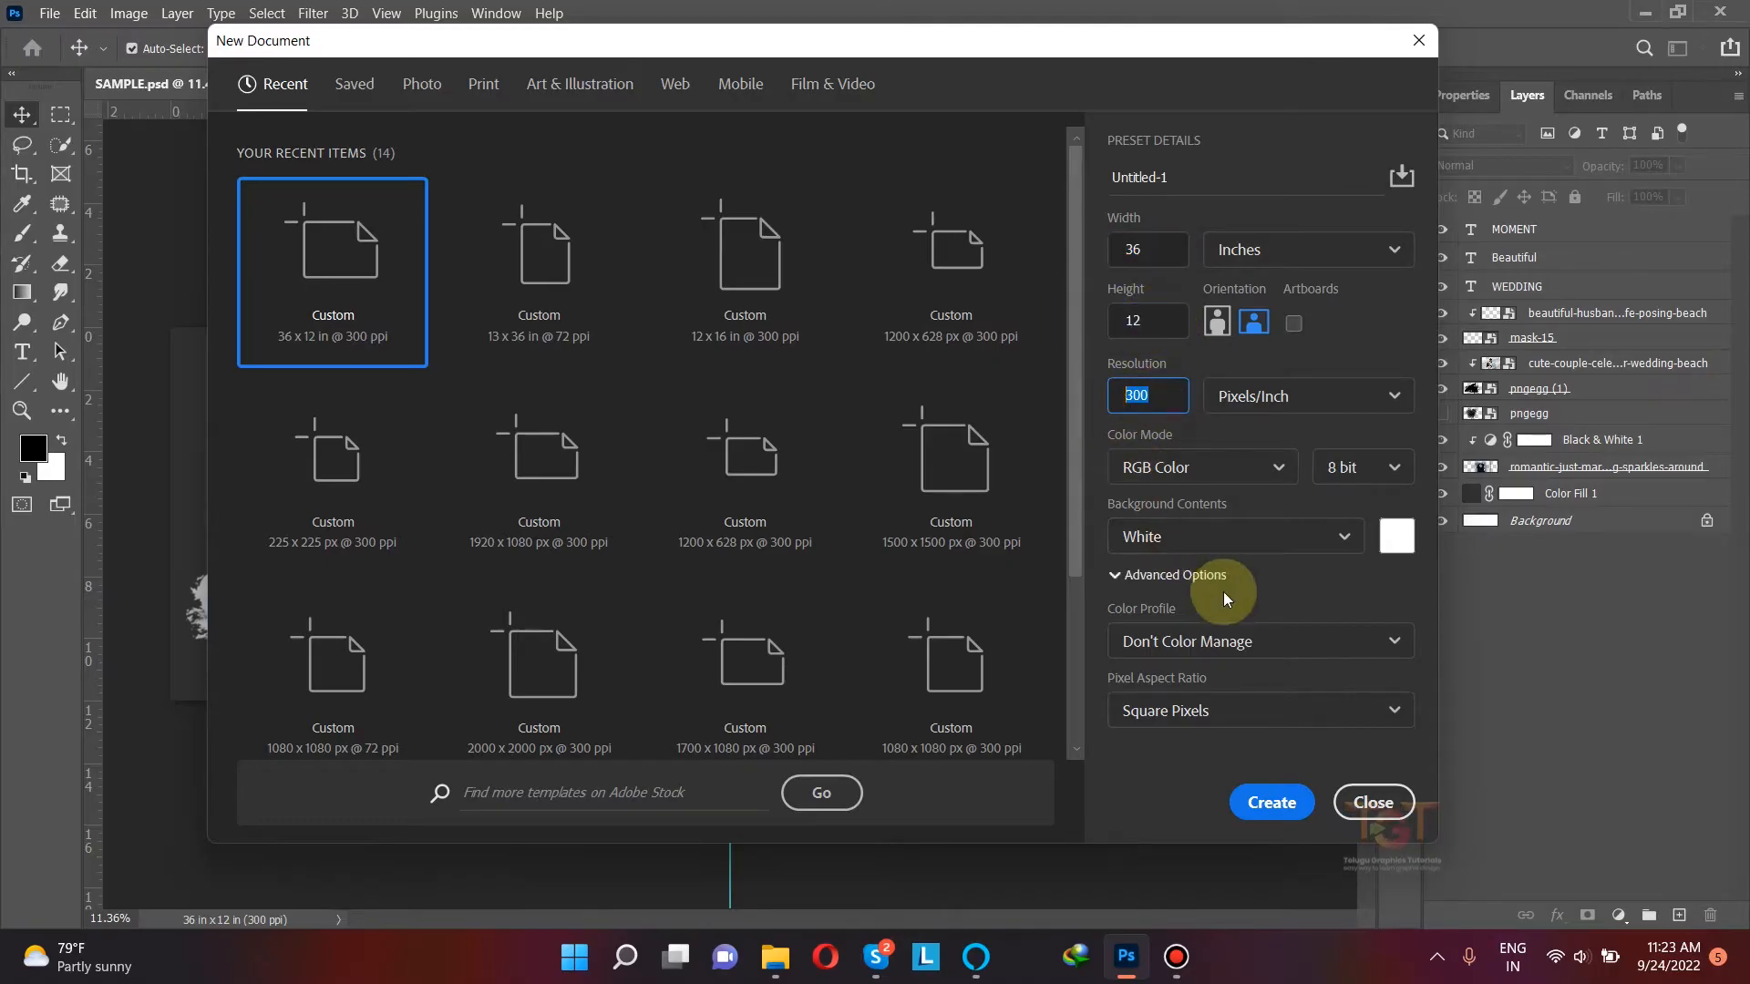
left_click(1272, 804)
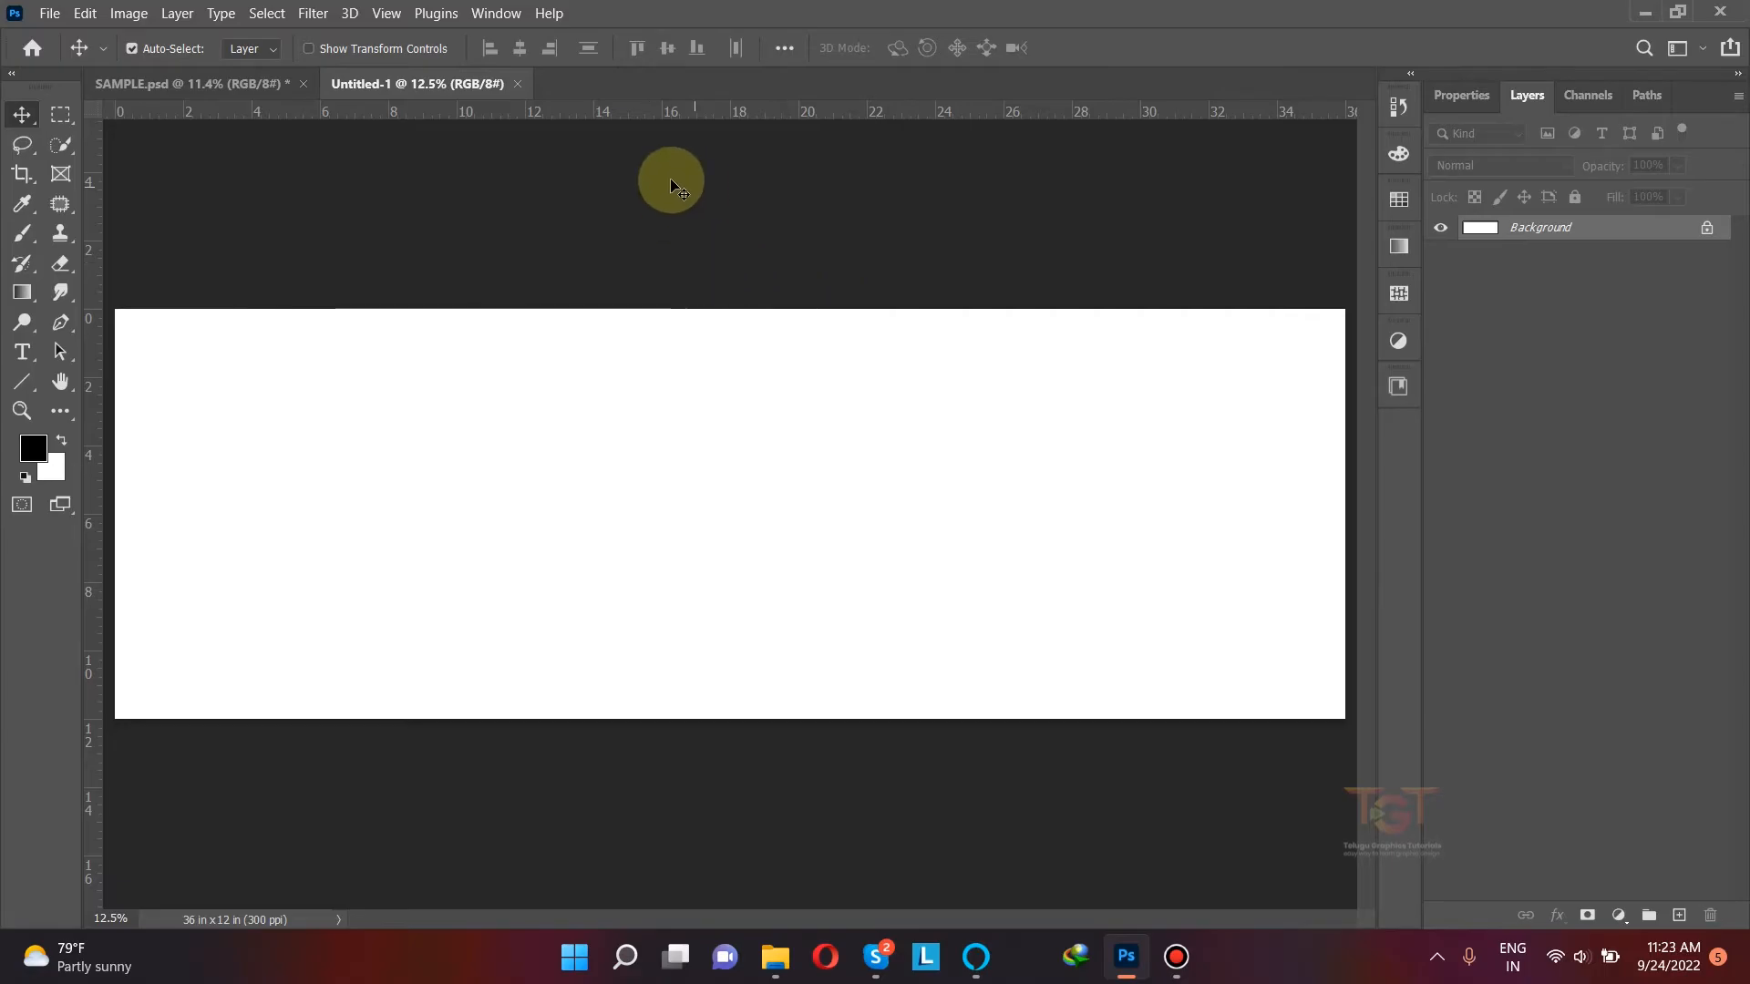
left_click_drag(90, 406, 730, 197)
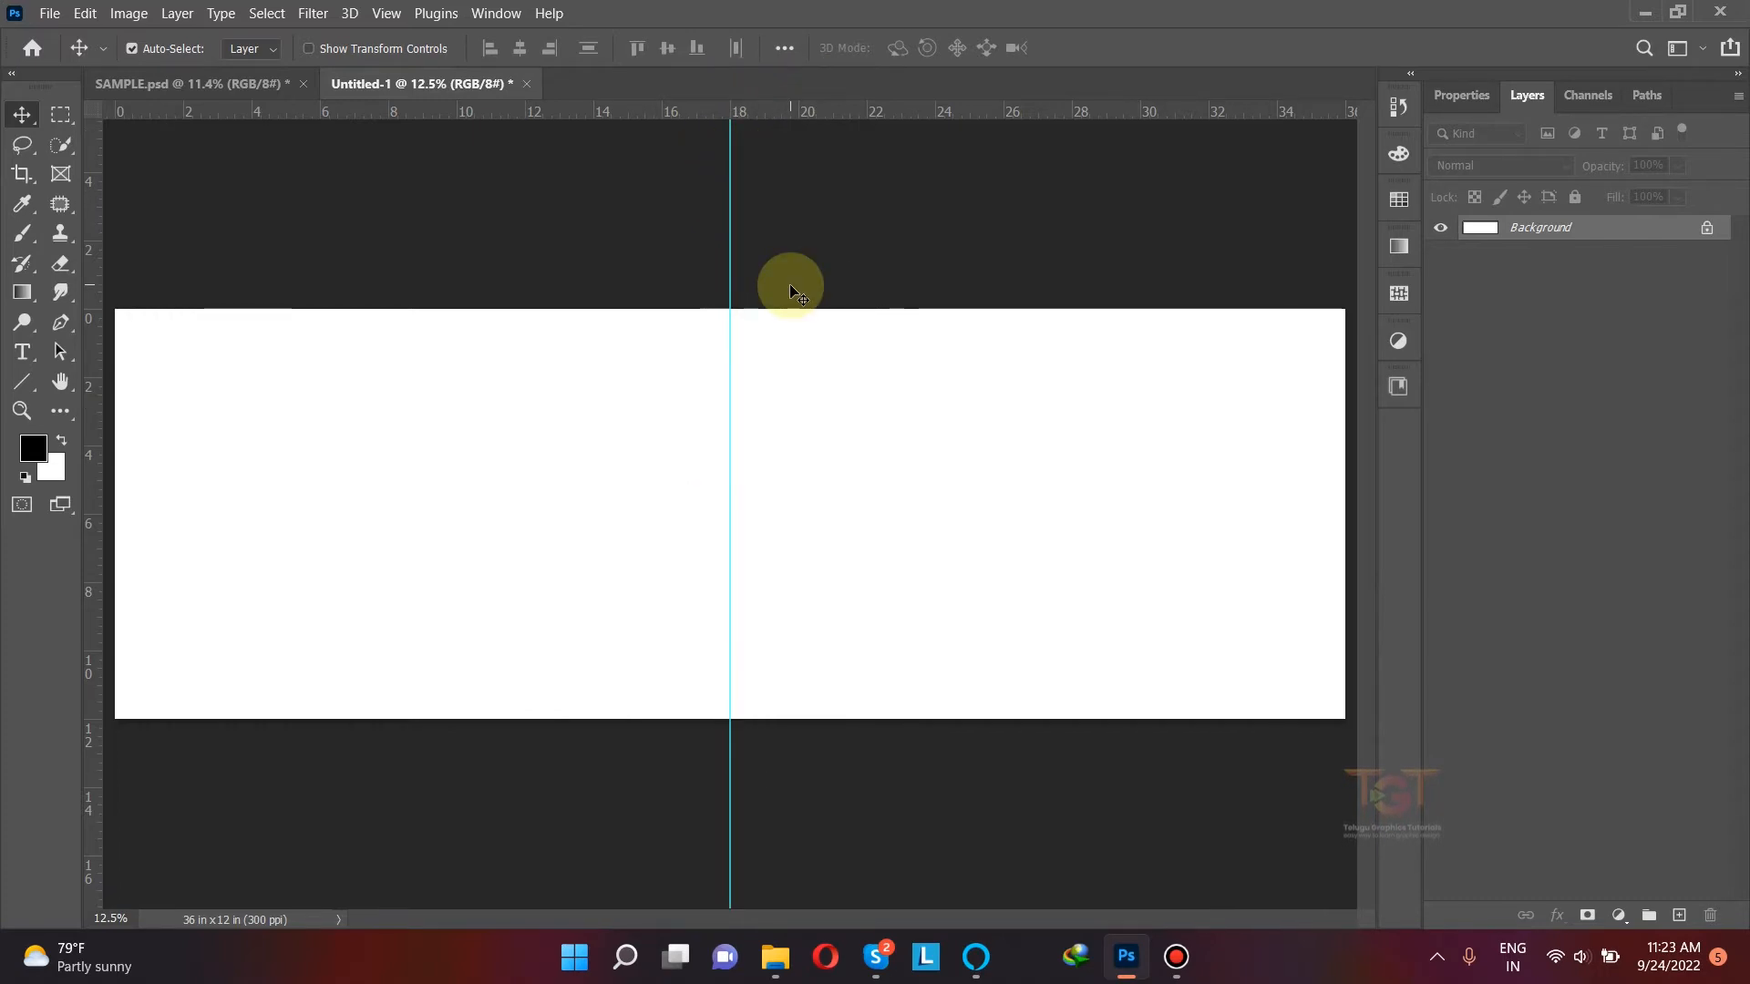
scroll(598, 401, "down", 1)
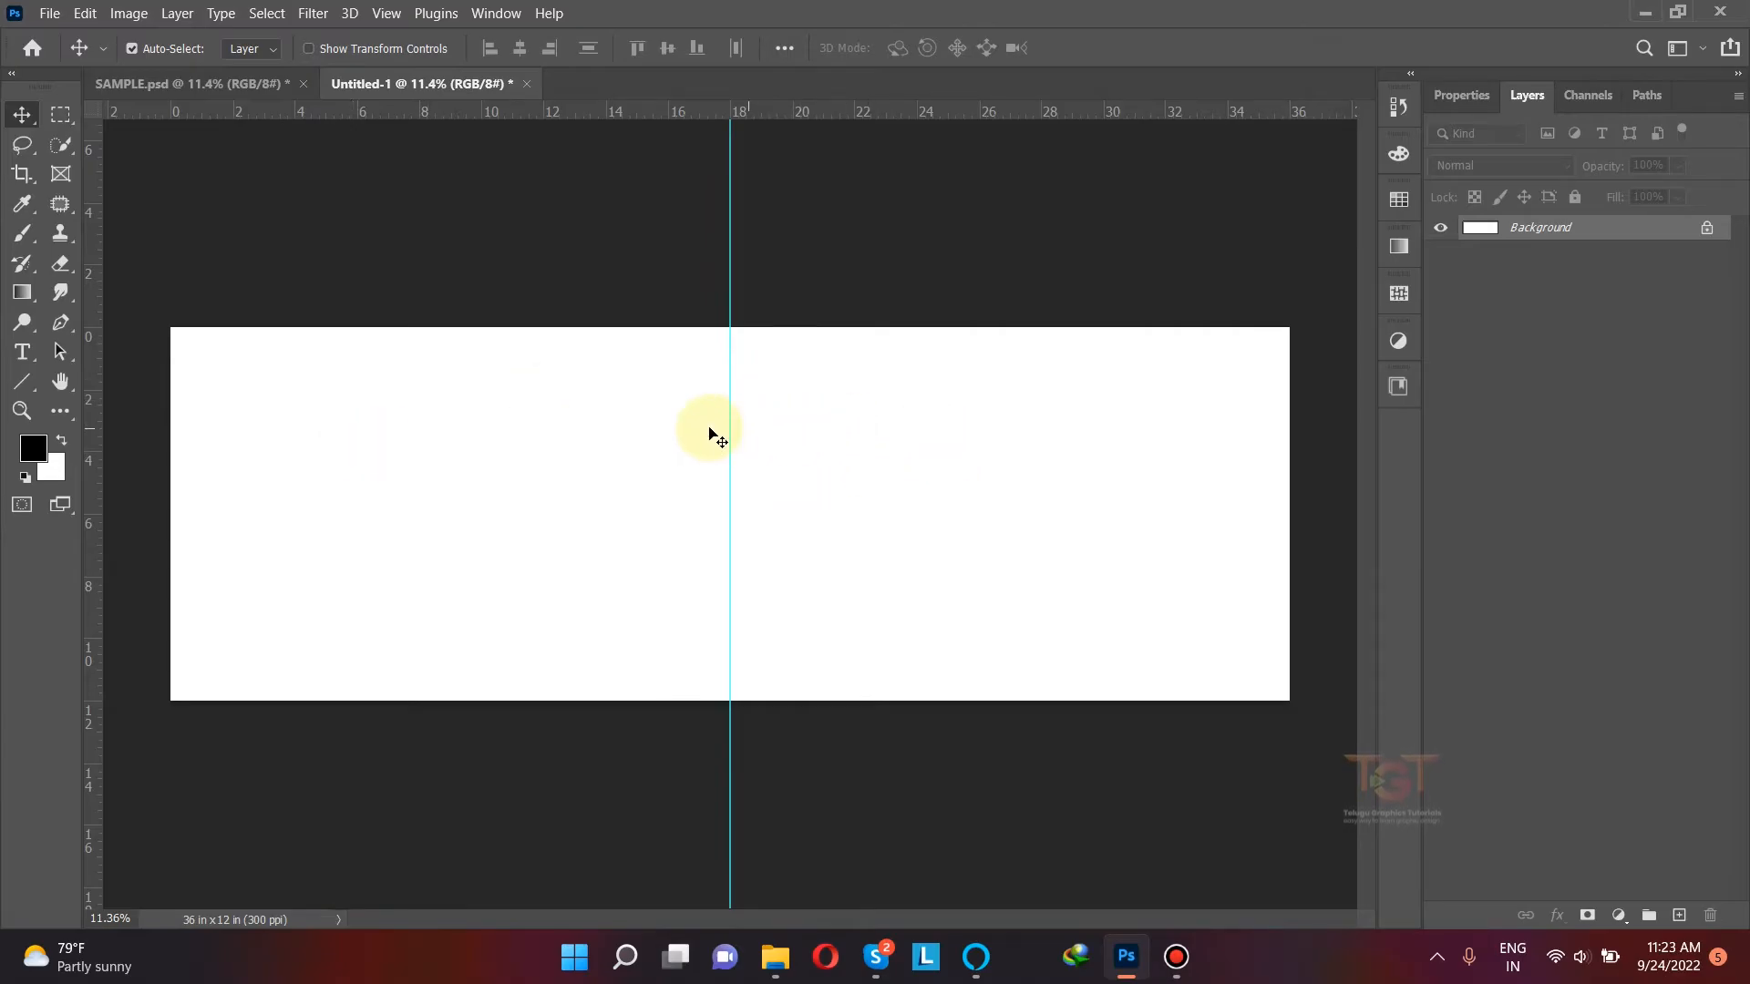
Step: Bring the "image 2" brush shape from folder 146 in File Explorer into the Photoshop document, over the right half of the canvas
left_click(774, 956)
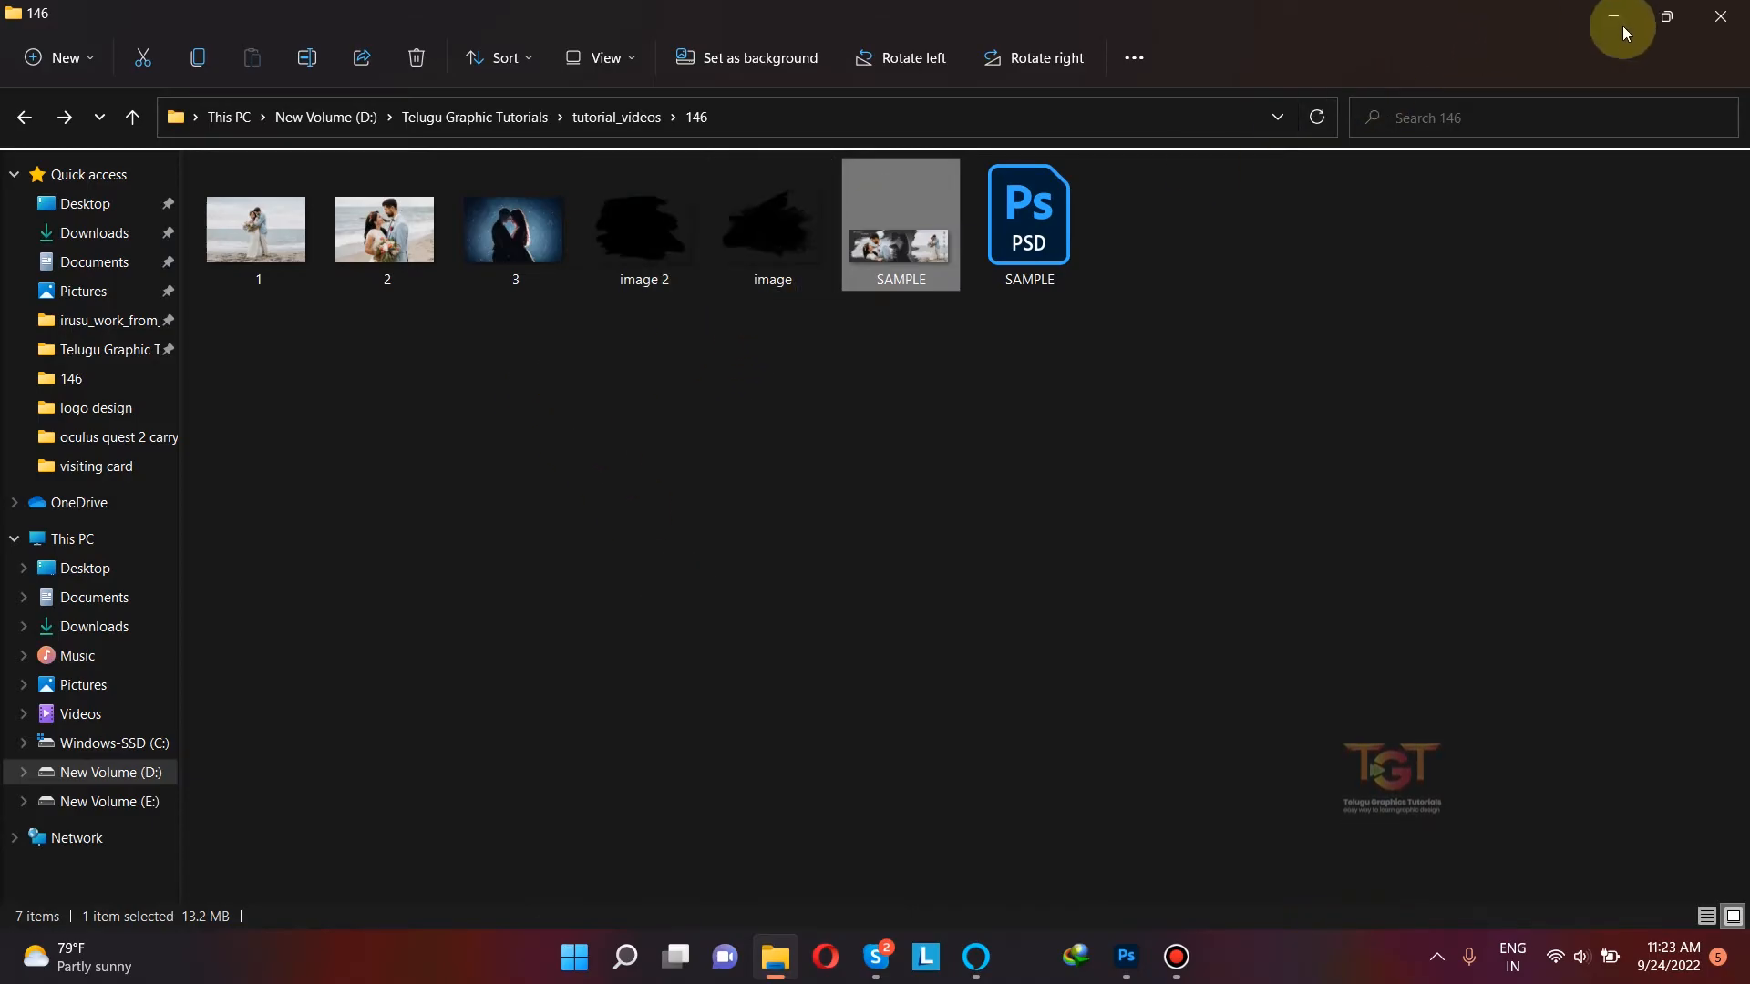
left_click(1664, 18)
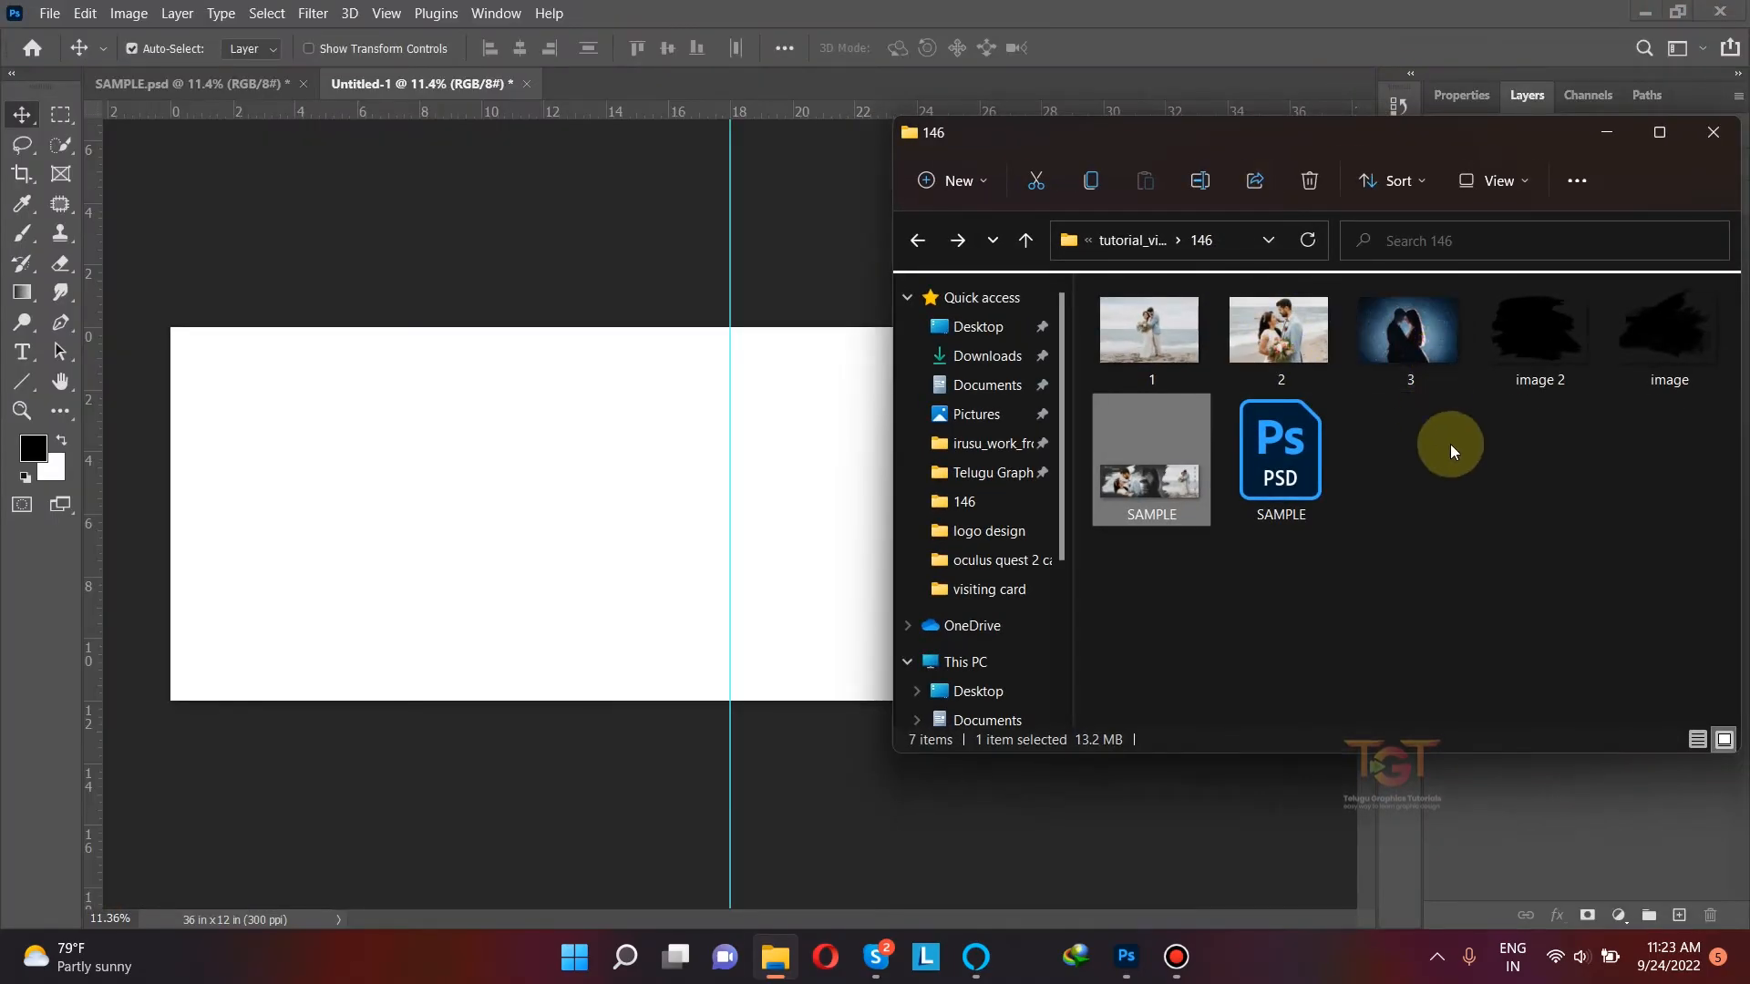
left_click(1549, 342)
left_click(1567, 348)
left_click_drag(1567, 348, 762, 523)
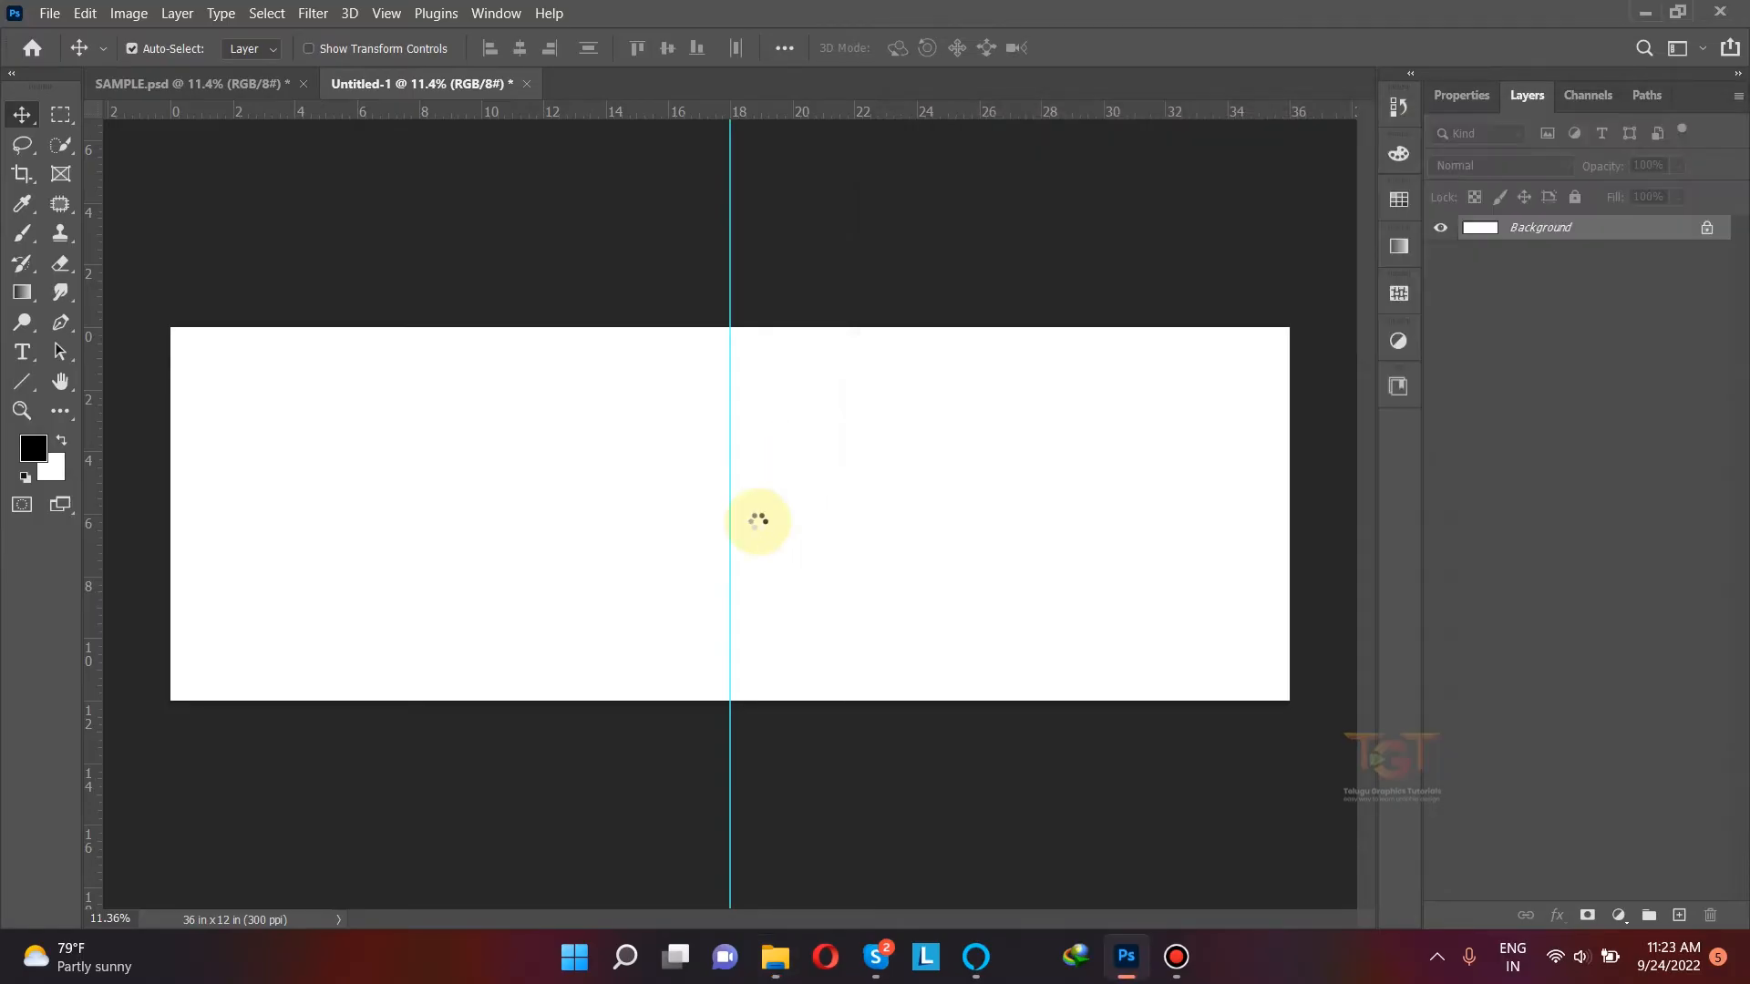
left_click_drag(675, 473, 933, 466)
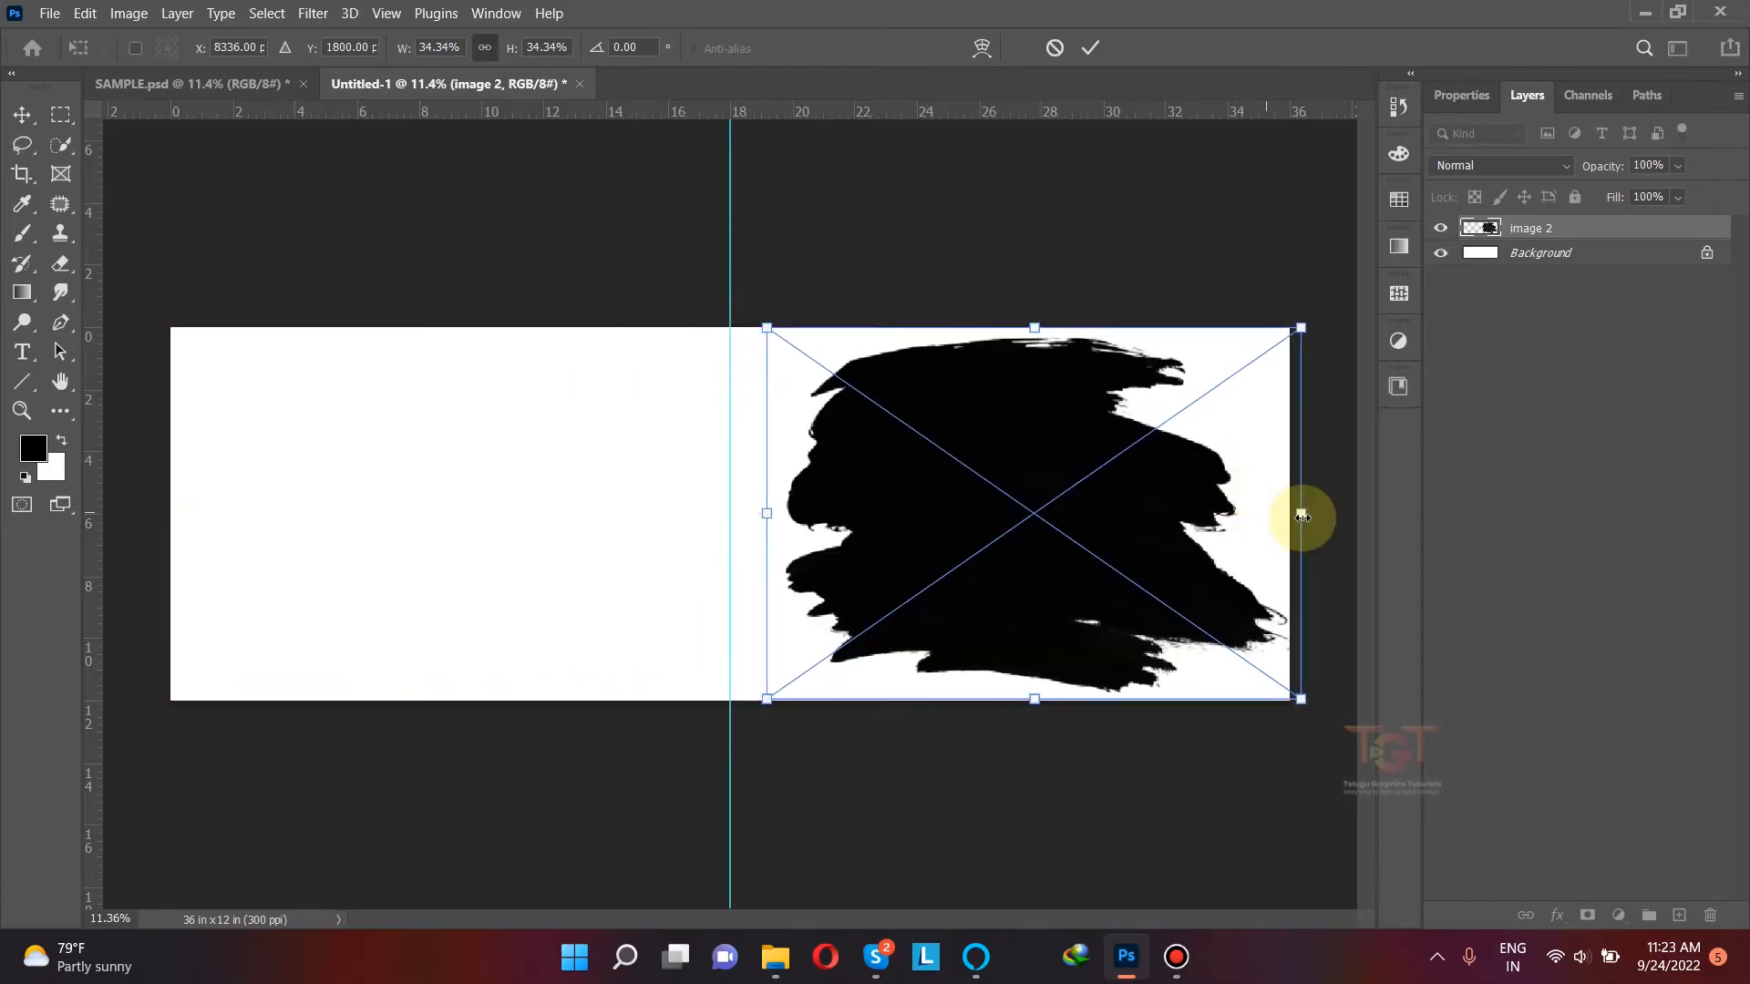
Step: Enlarge the "image 2" brush shape and shift it so it fills the canvas's right end with its ragged edge facing the guide
left_click_drag(1304, 514, 1379, 513)
left_click_drag(1135, 503, 1204, 497)
left_click_drag(758, 510, 685, 511)
key("ctrl+z")
left_click_drag(902, 504, 927, 504)
left_click_drag(784, 512, 701, 512)
left_click_drag(783, 515, 849, 515)
left_click(1091, 53)
left_click_drag(942, 469, 985, 468)
left_click(574, 465)
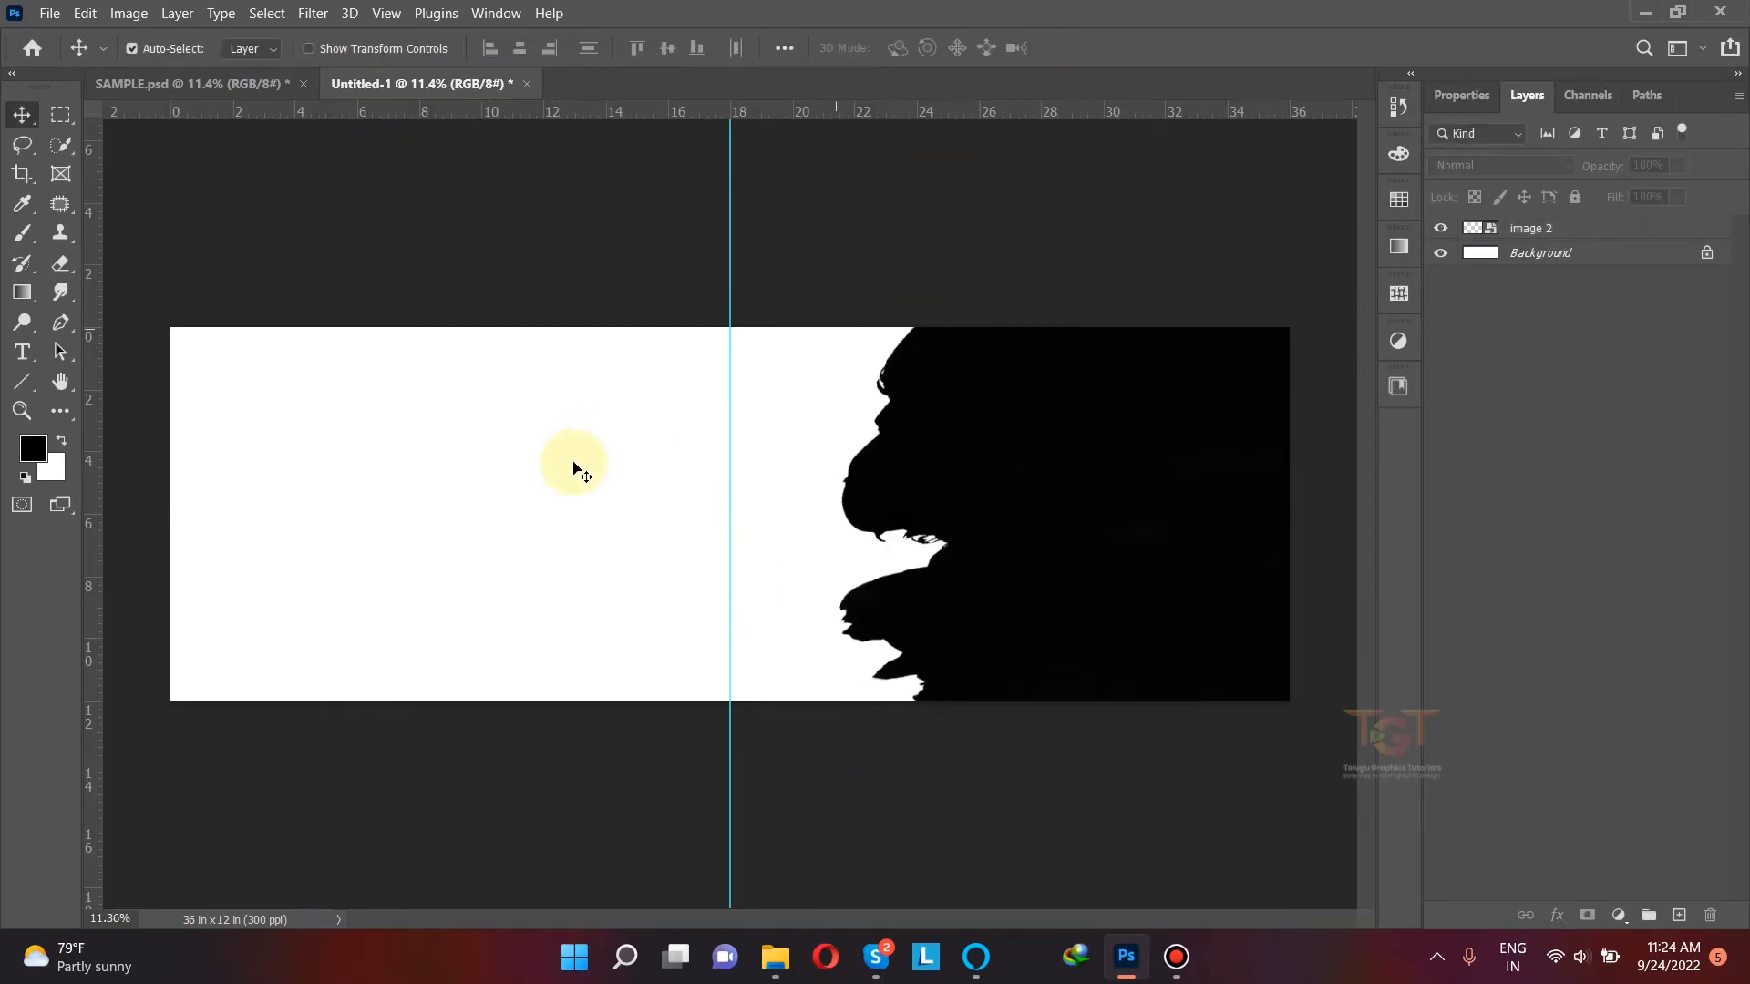
Step: Place the "image" brush shape from folder 146 on the left half of the canvas, scaled to about 164.5%
left_click(759, 957)
left_click_drag(1659, 313, 430, 510)
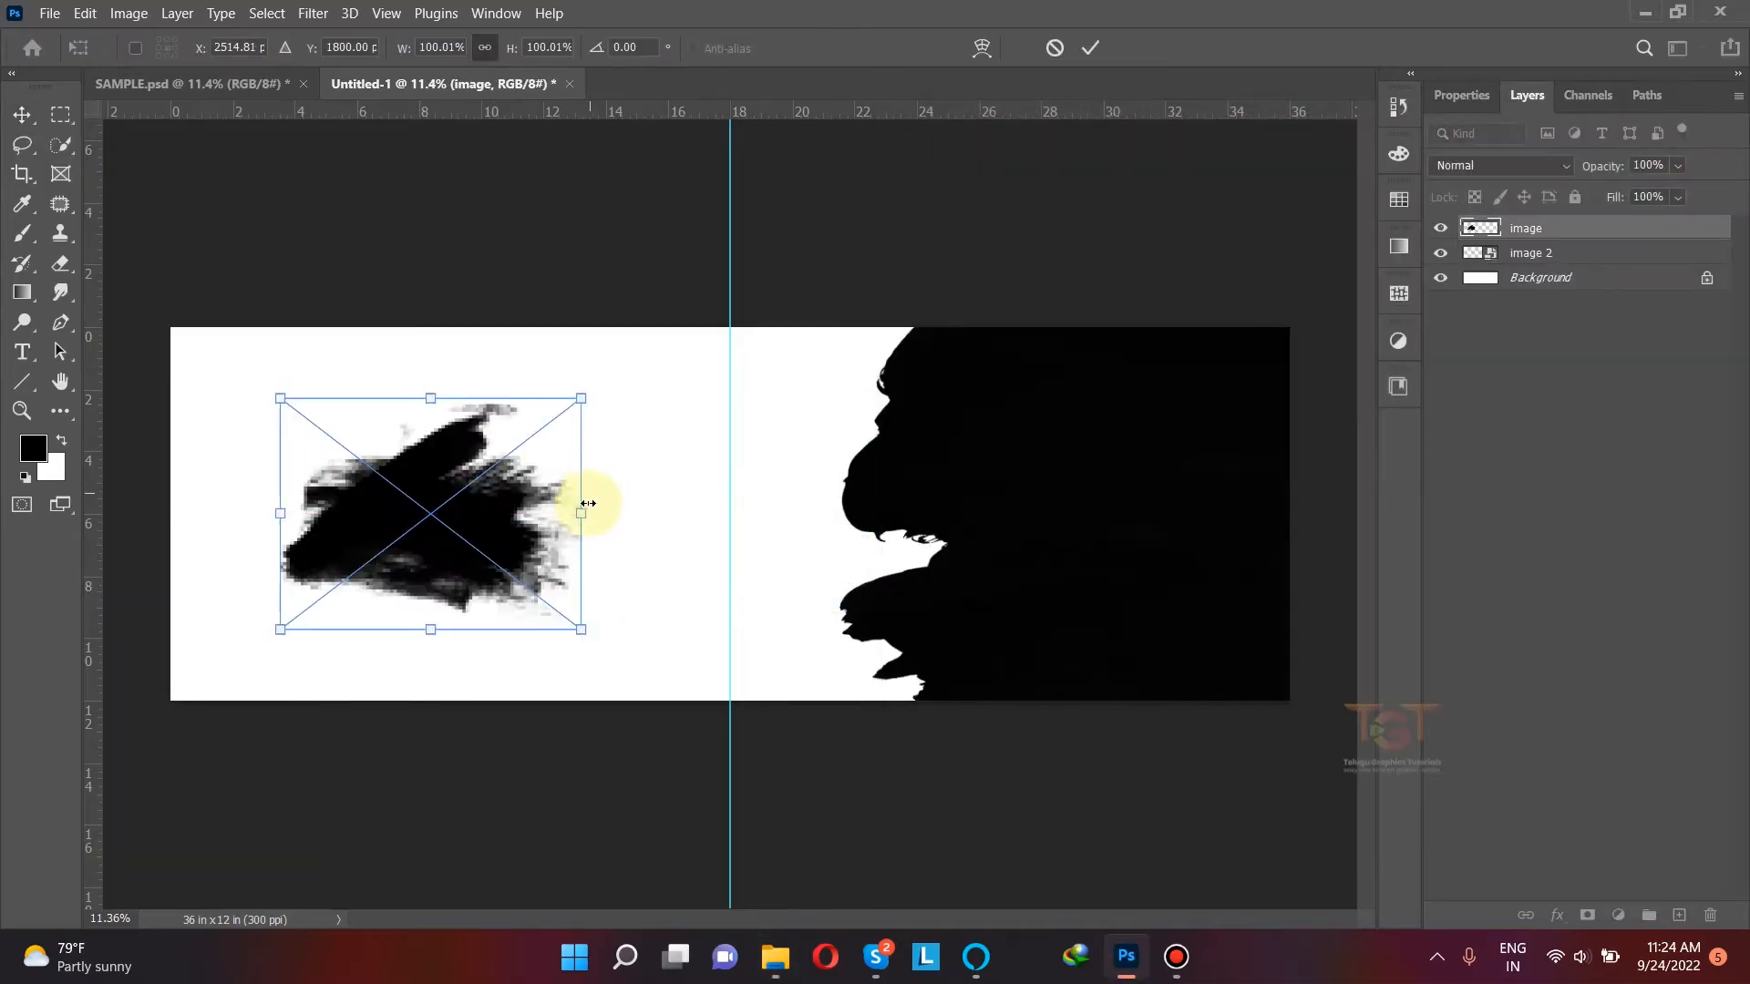
left_click_drag(584, 511, 679, 511)
left_click_drag(424, 474, 422, 479)
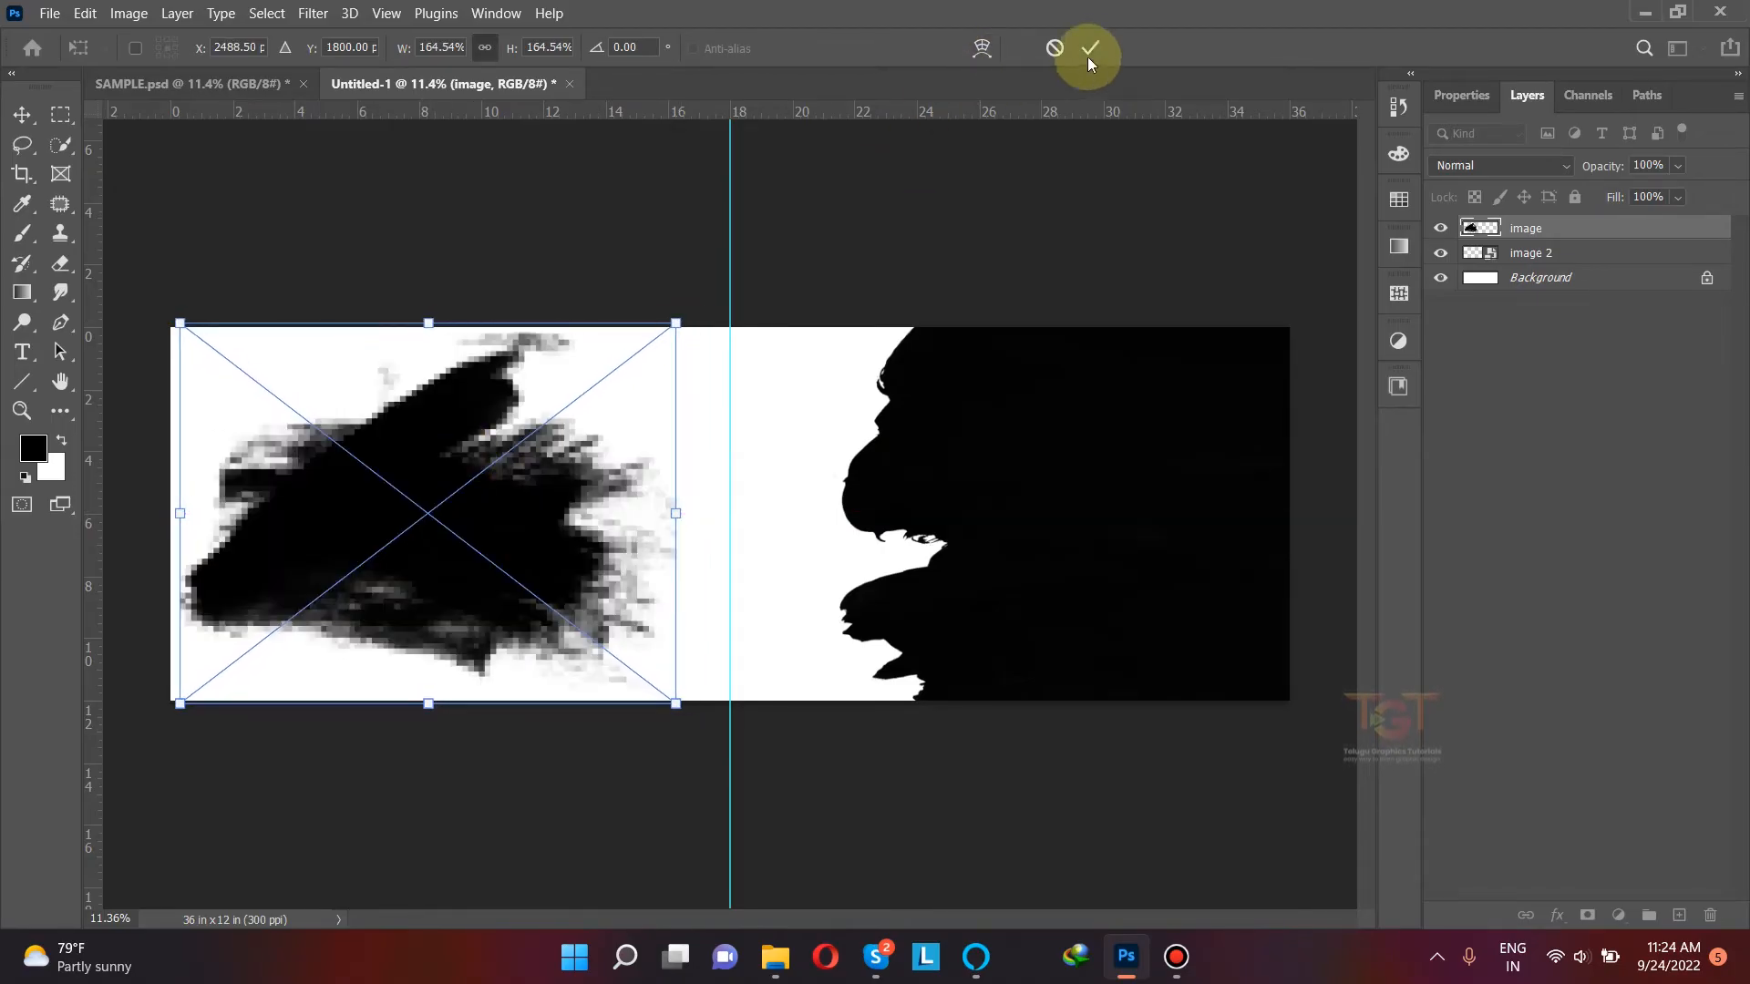
left_click(1089, 50)
left_click(447, 460)
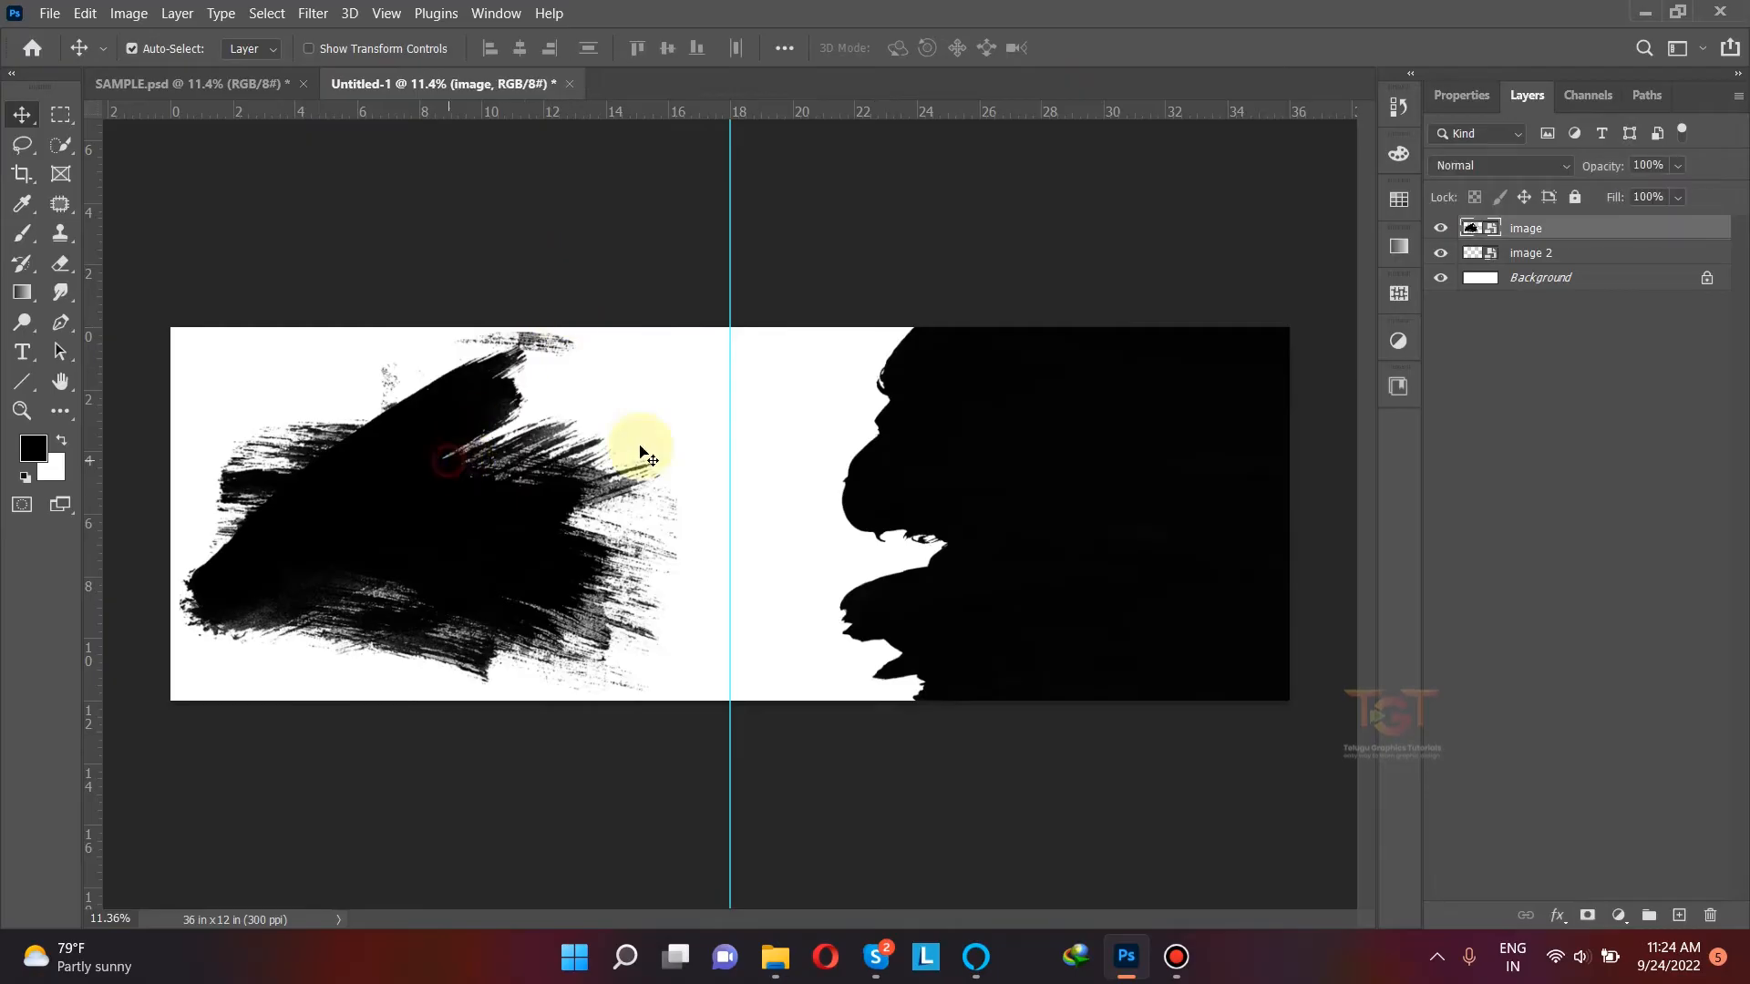
Step: Place photo 2 from folder 146 over the brush shape on the left half of the canvas
left_click(1024, 439)
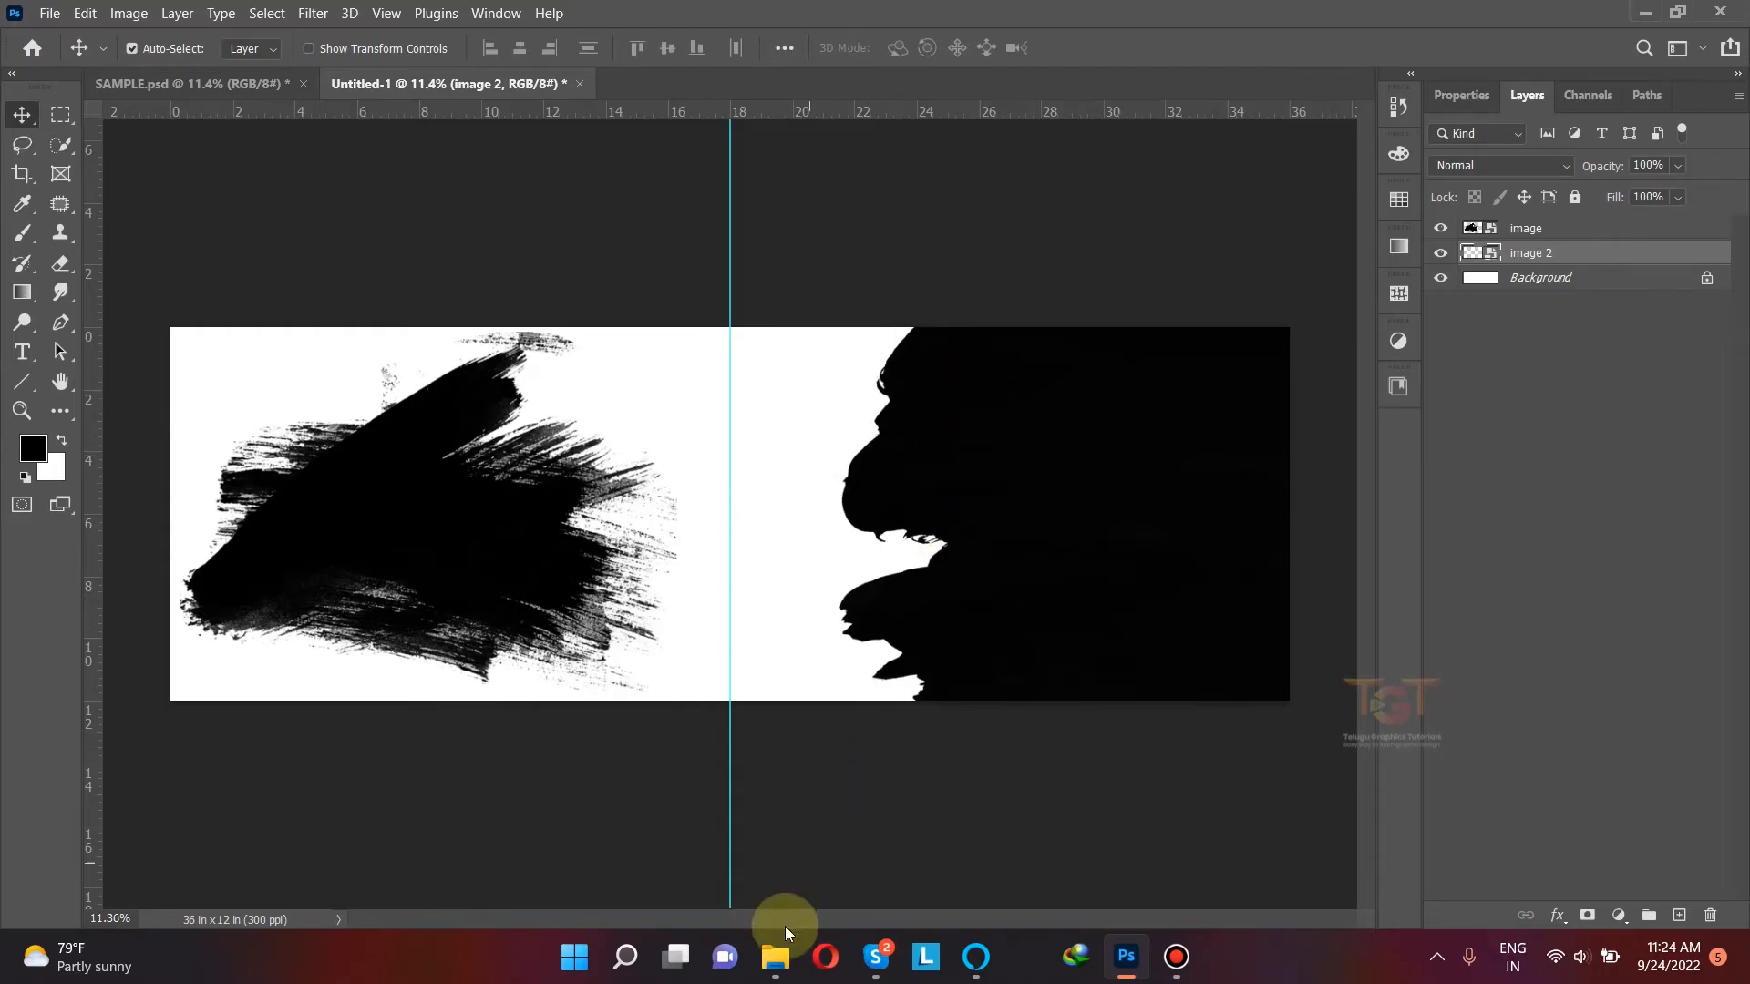
left_click(778, 952)
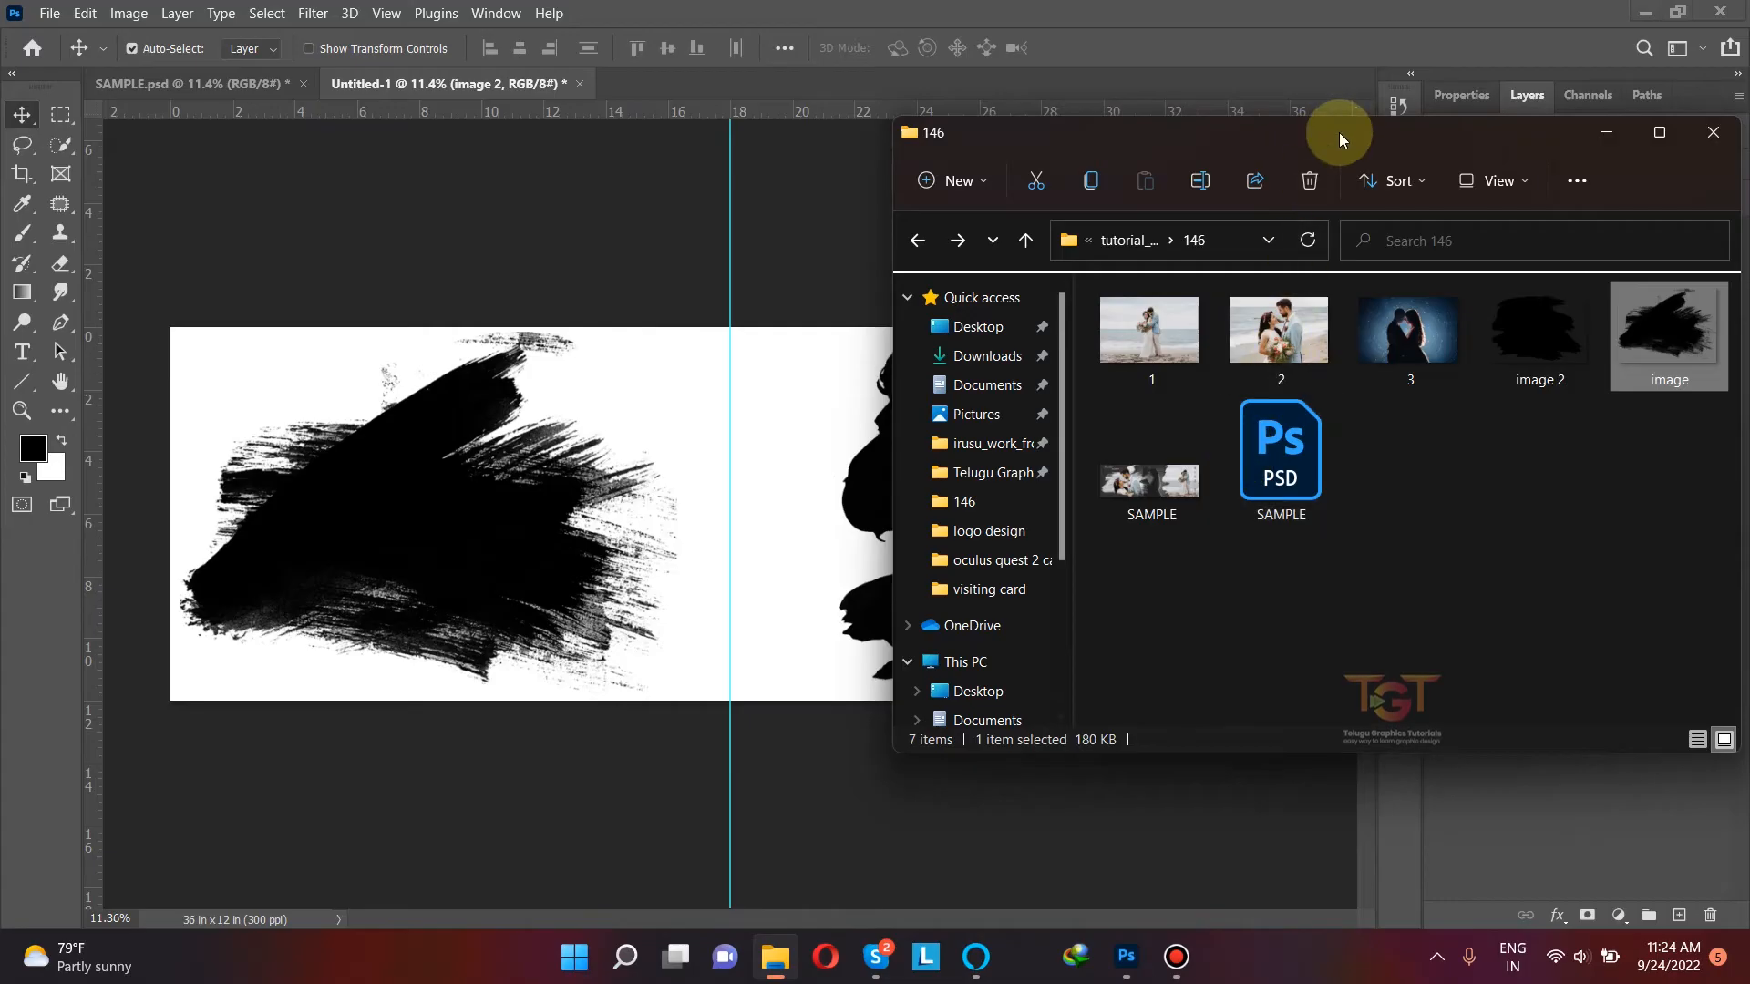
left_click_drag(1338, 133, 1369, 172)
left_click_drag(1312, 361, 642, 479)
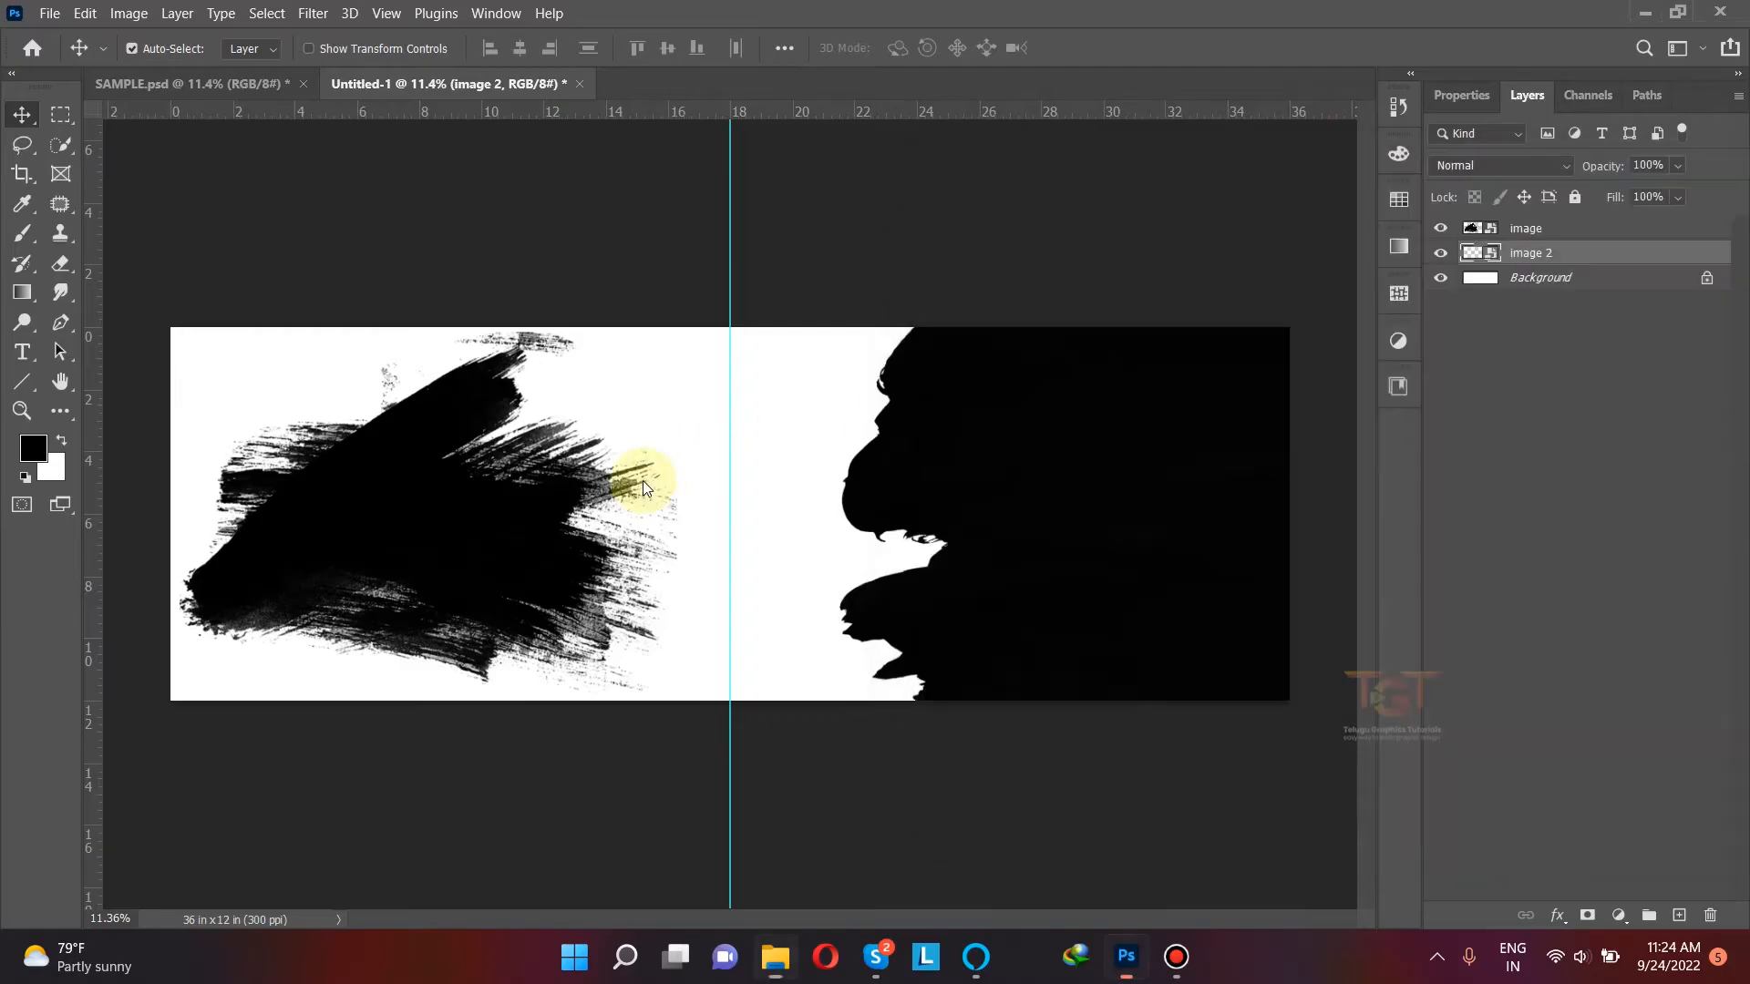
left_click_drag(780, 427, 506, 441)
key("Return")
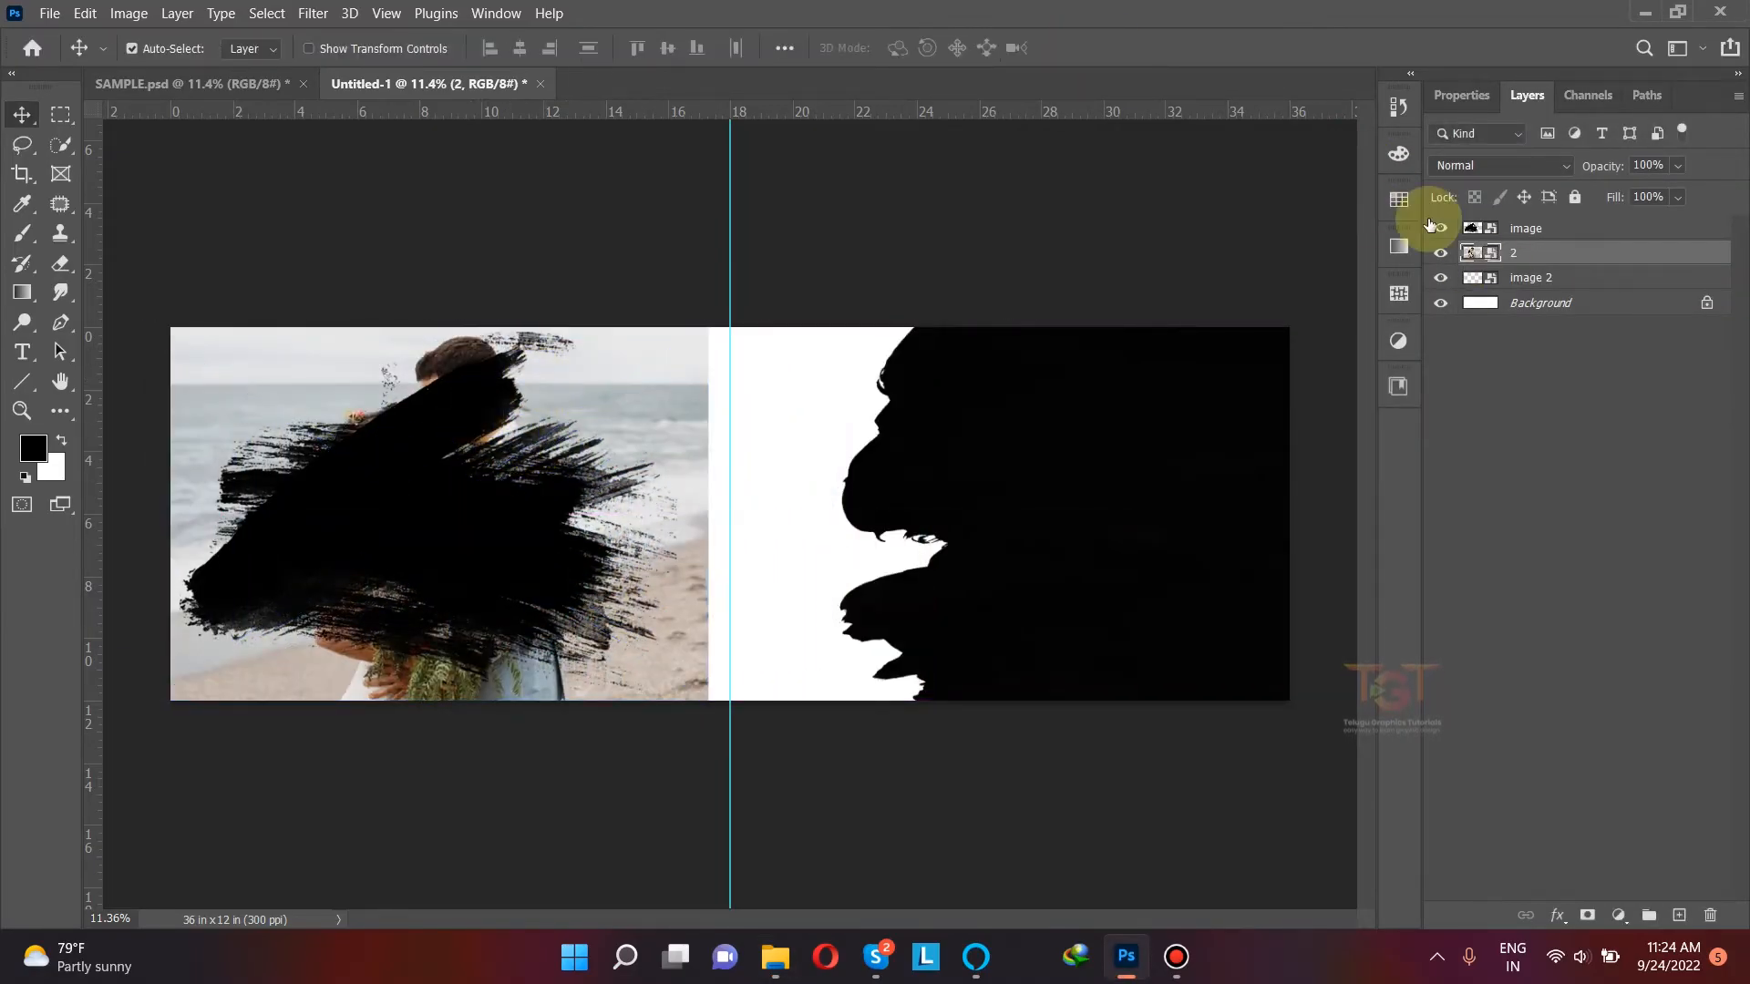
Step: Move layer "2" above the "image" brush layer and clip it to that brush shape
left_click(1441, 228)
left_click(1440, 228)
left_click(1441, 229)
left_click(1441, 229)
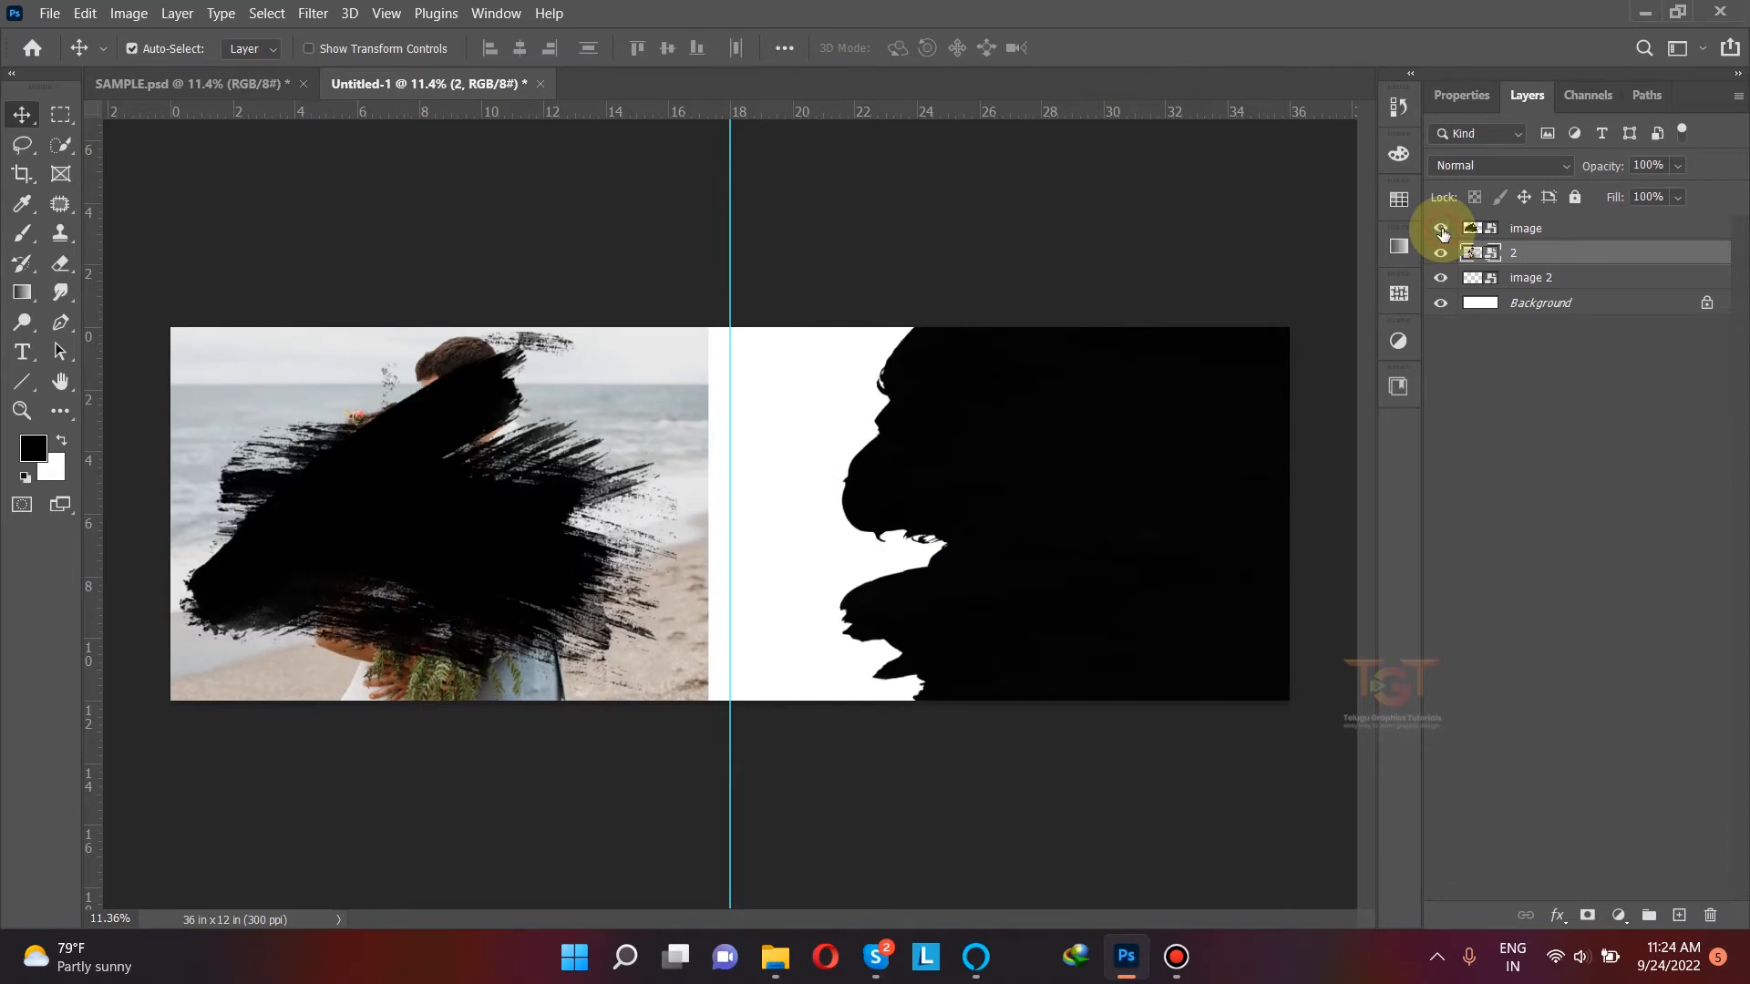
left_click_drag(1530, 264, 1531, 226)
right_click(1540, 228)
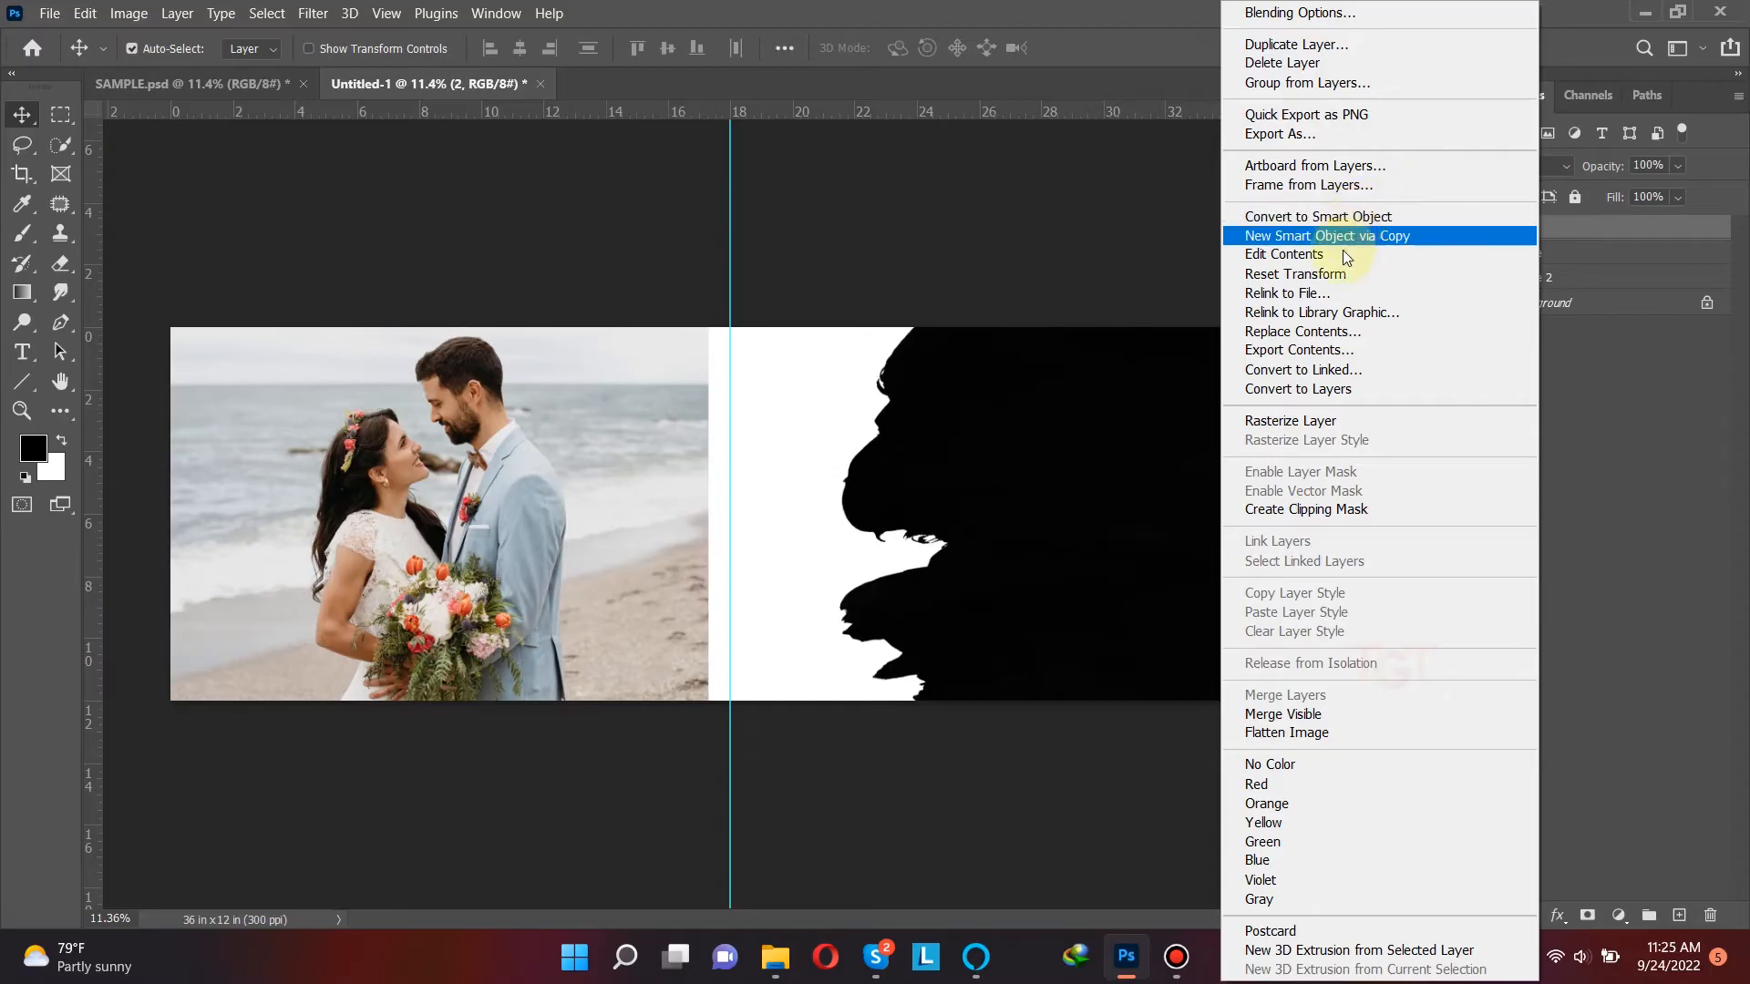
left_click(1297, 510)
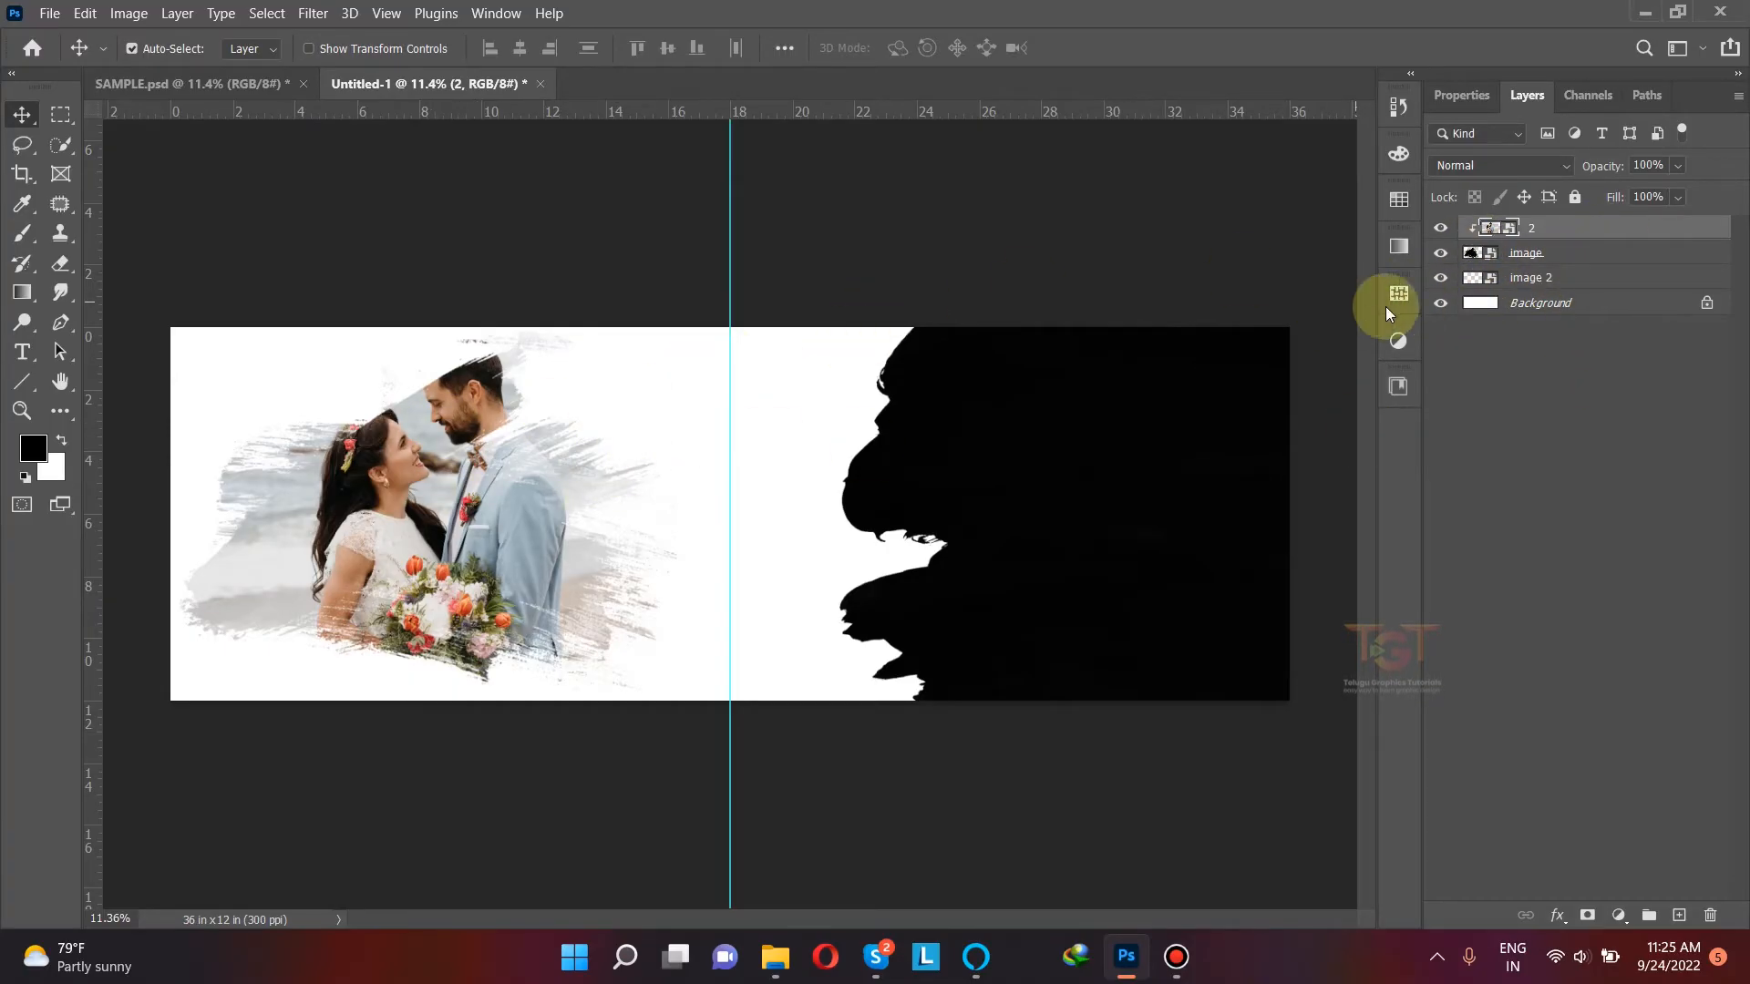
Step: Rotate photo 2 slightly counterclockwise and adjust its scale and position inside the left brush shape
left_click(1619, 229)
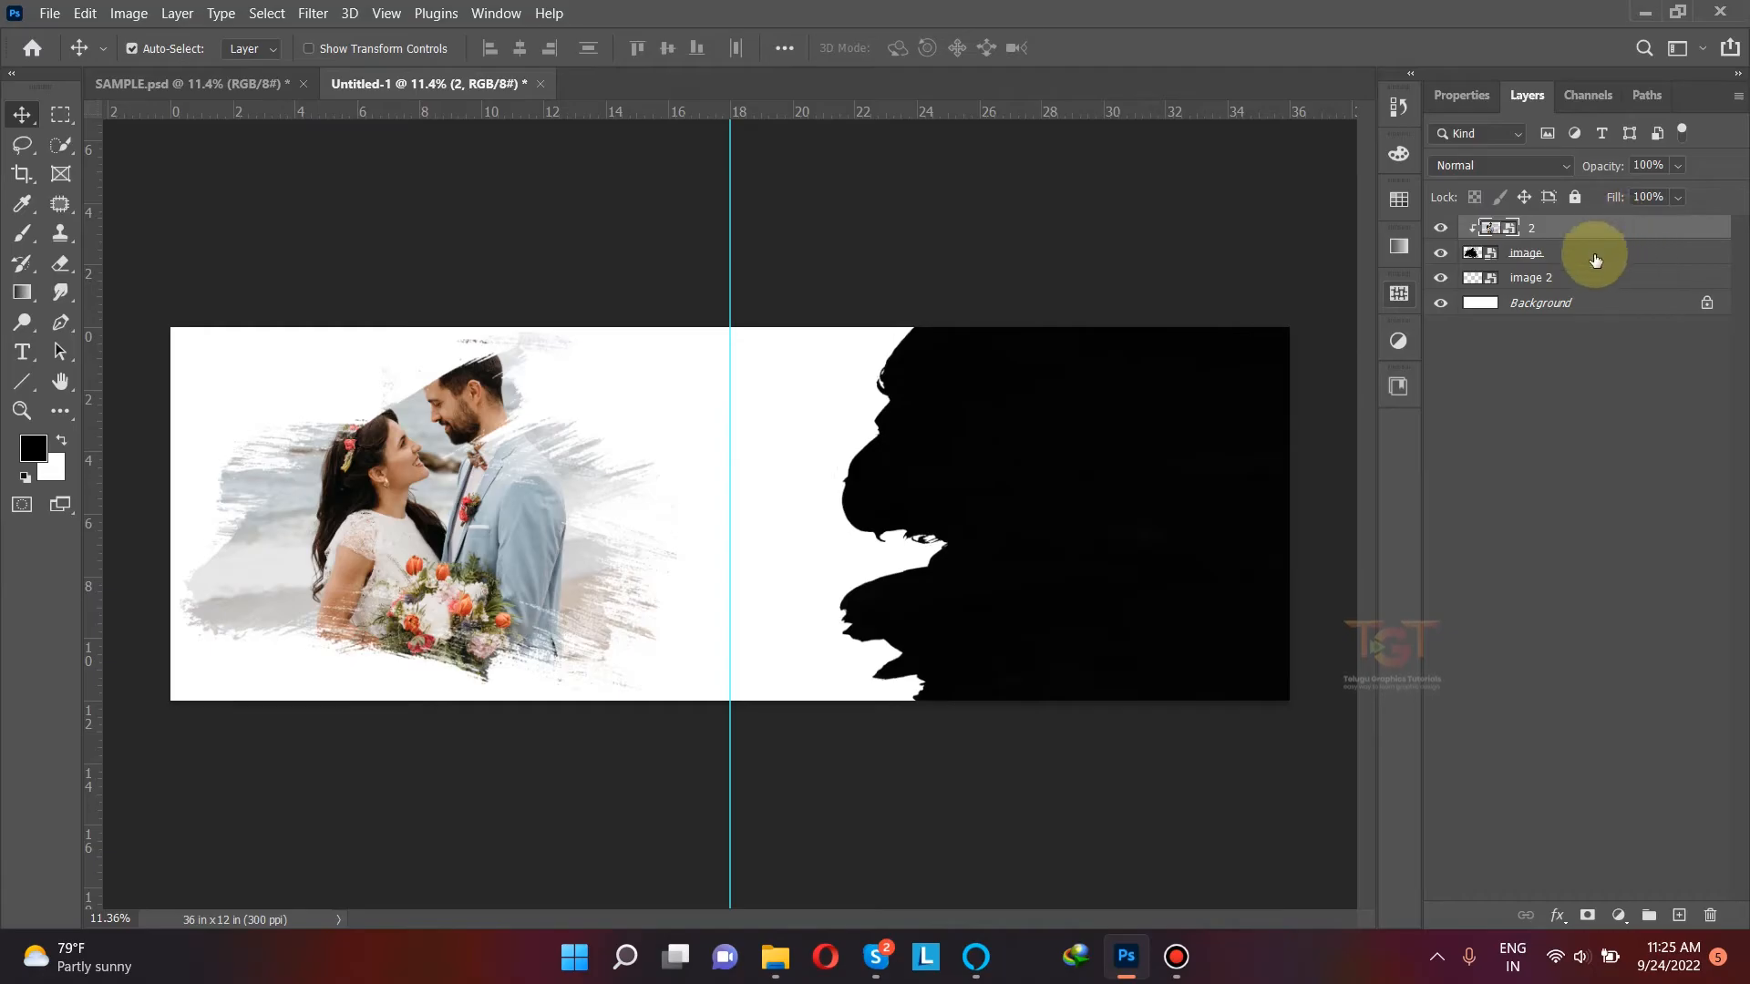
key("ctrl+t")
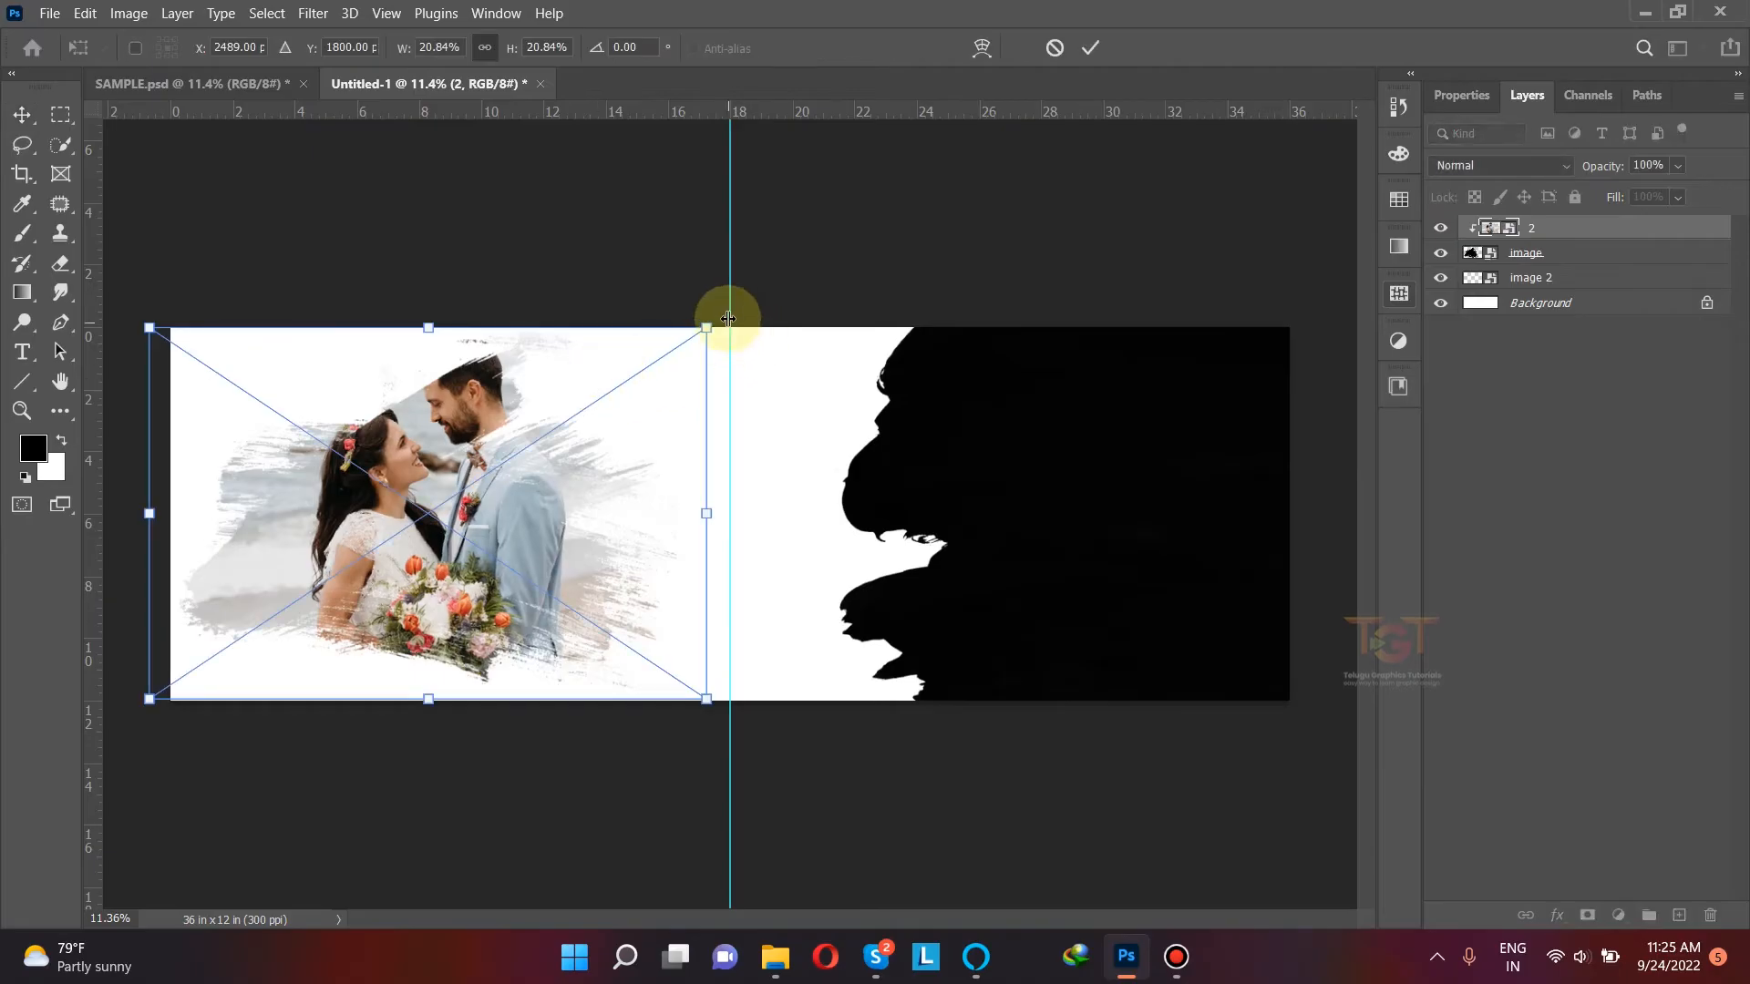
left_click_drag(704, 325, 689, 282)
left_click_drag(506, 412, 514, 421)
left_click_drag(181, 762, 197, 780)
left_click_drag(198, 759, 193, 765)
left_click_drag(552, 574, 560, 586)
left_click(1091, 48)
Step: Enlarge photo 2 further and reposition it so the couple's faces sit inside the left brush shape
key("ctrl+t")
left_click_drag(748, 667, 800, 689)
left_click_drag(421, 483, 483, 493)
left_click(1092, 47)
left_click(412, 237)
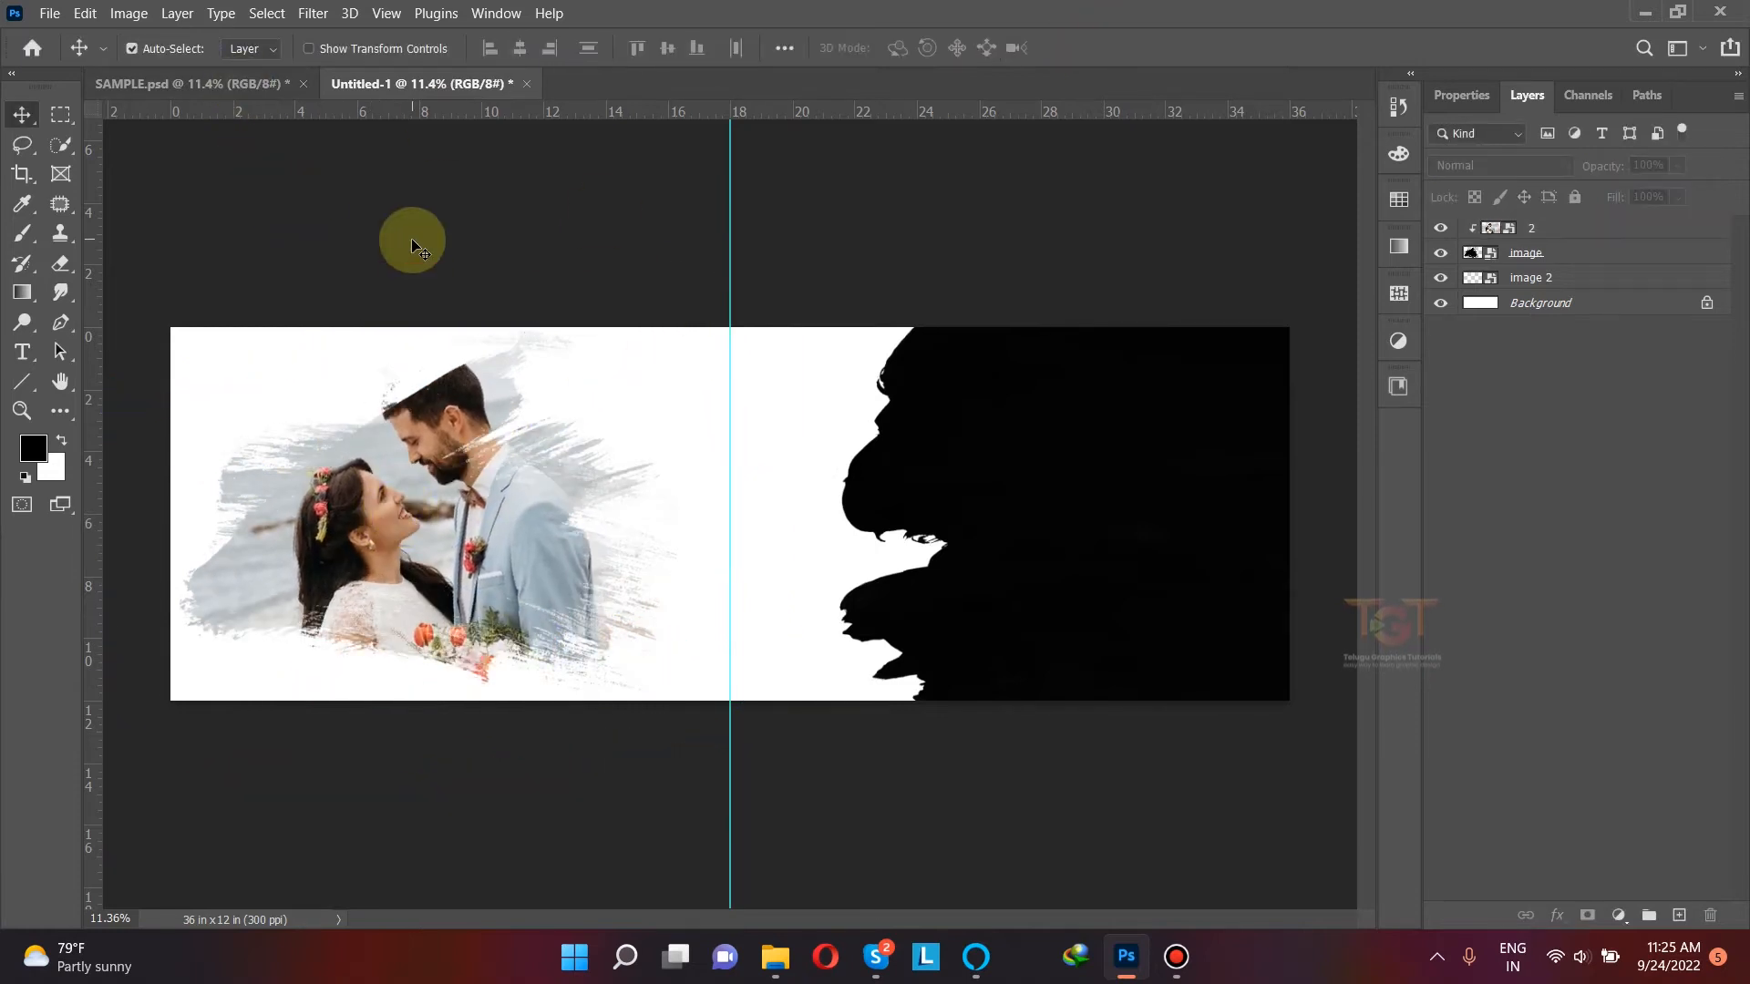
Step: Place photo 1 from folder 146 over the right half of the canvas and clip it to the "image 2" brush shape
left_click(1094, 418)
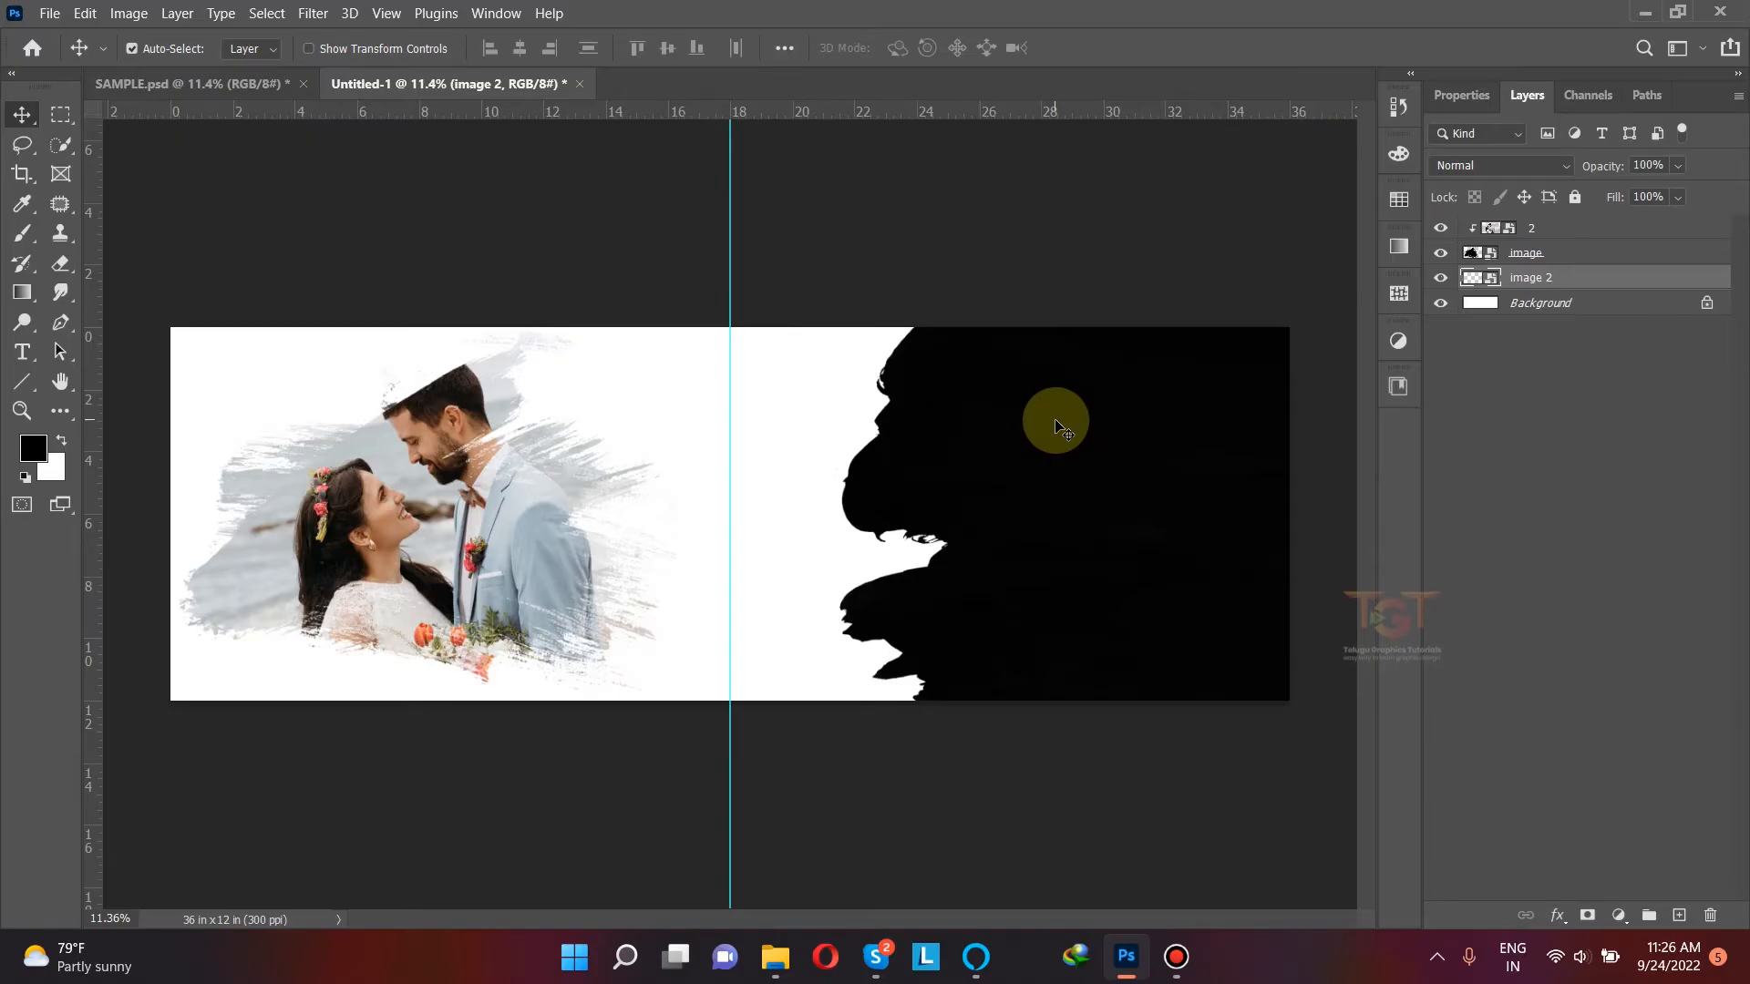
key("alt+Tab")
left_click_drag(1184, 373, 1082, 362)
left_click_drag(911, 429, 1191, 429)
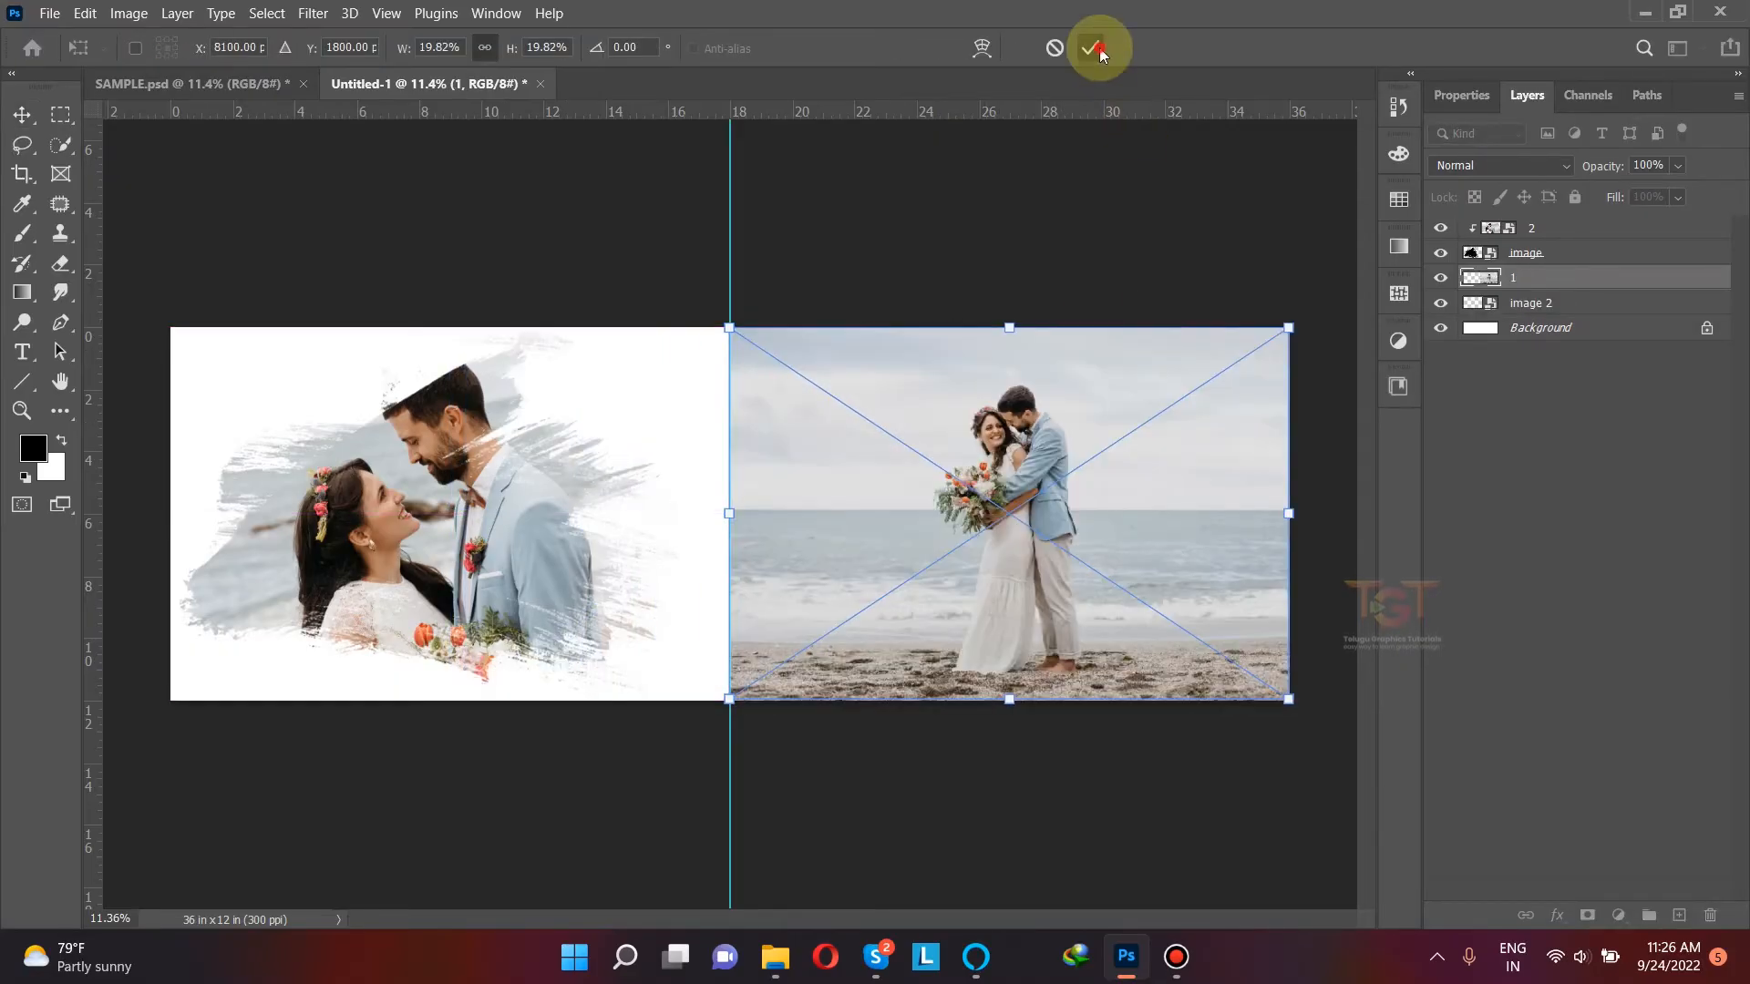
left_click(1102, 59)
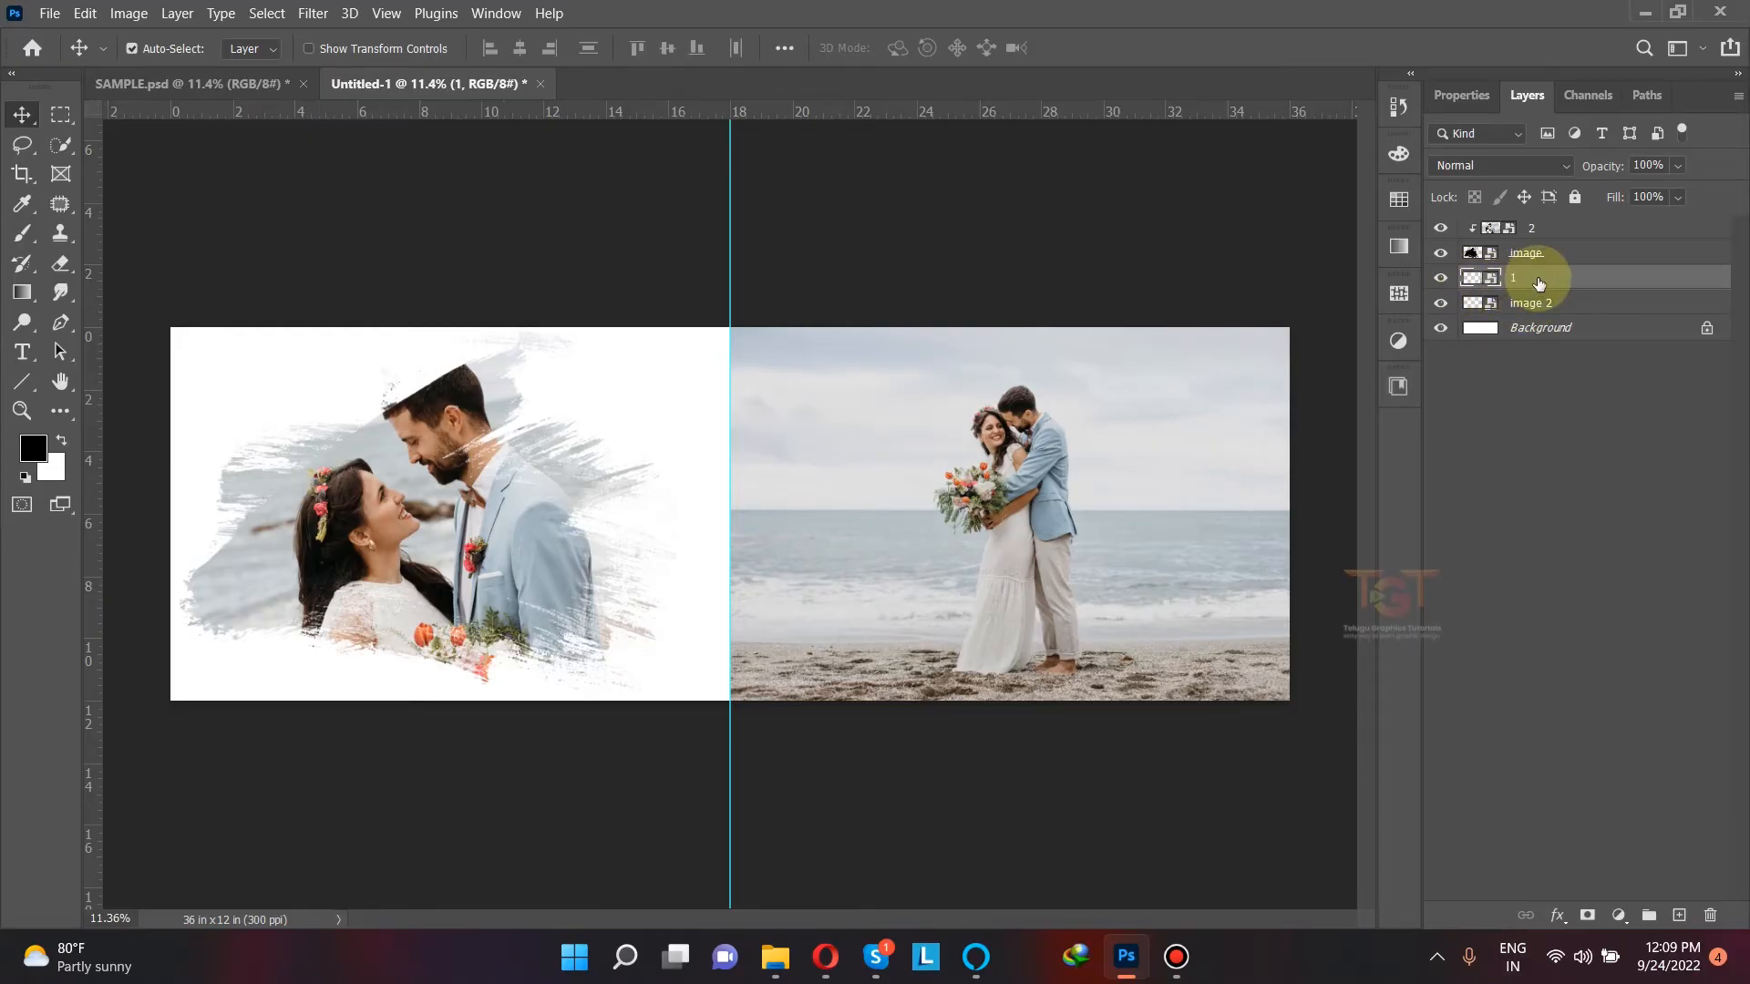
right_click(1538, 283)
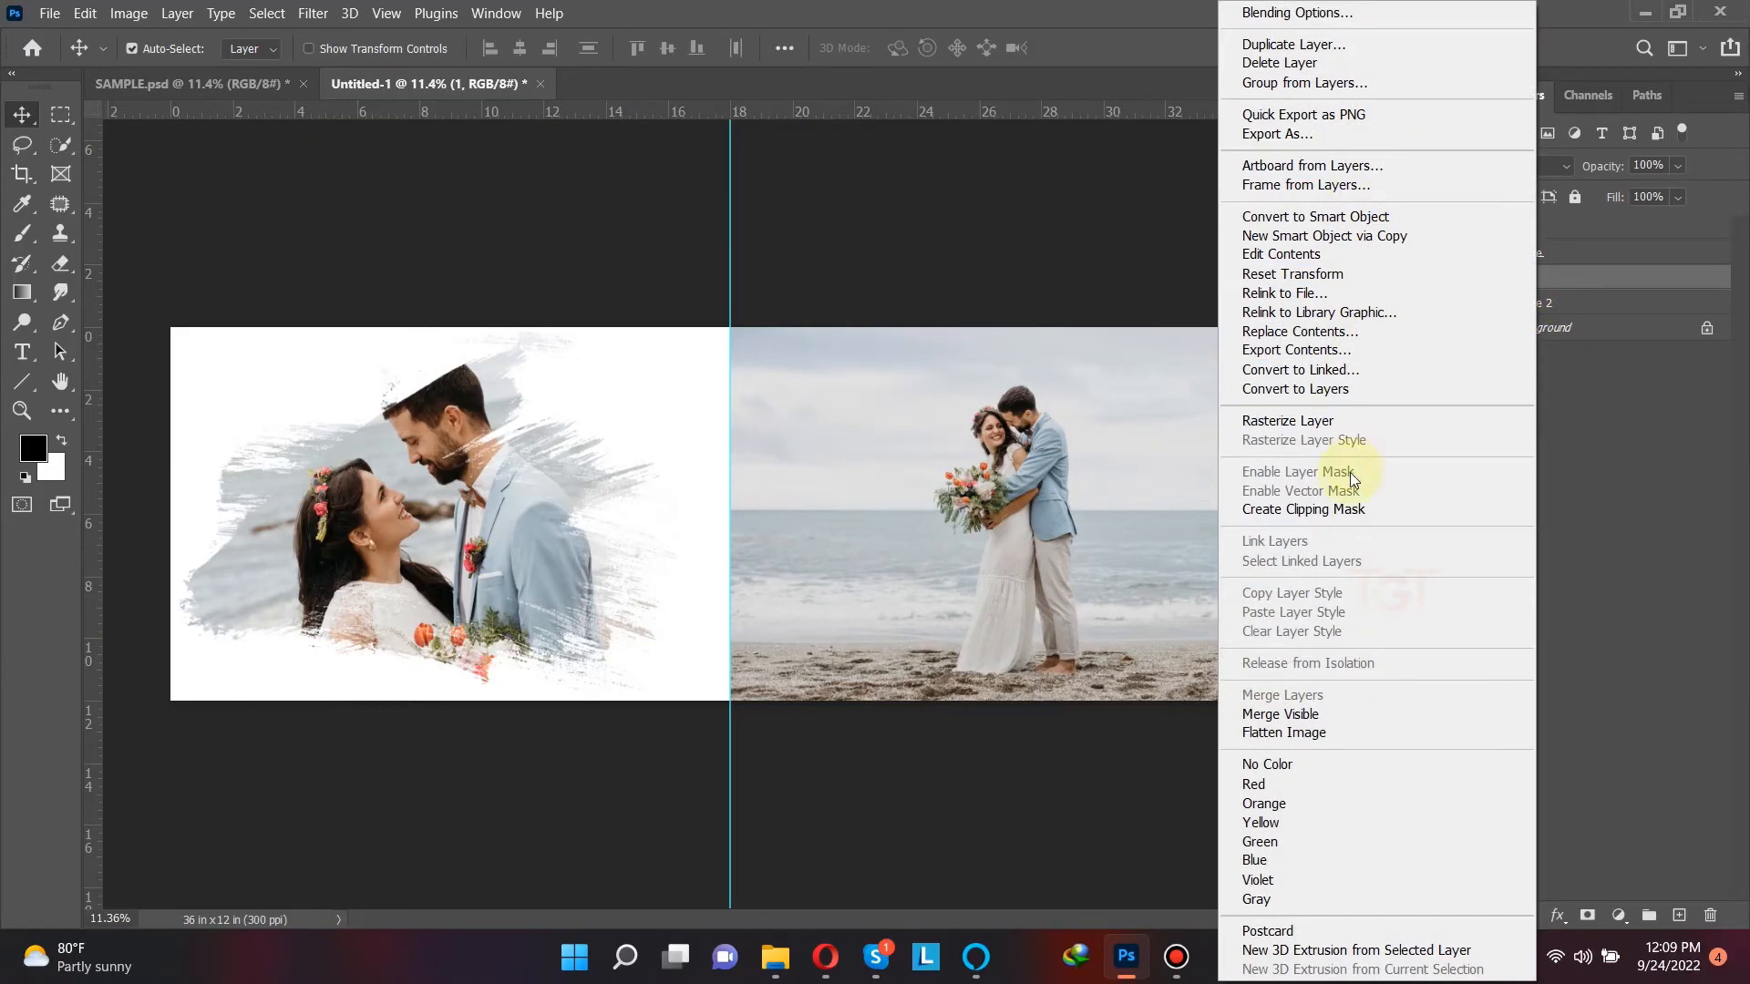
left_click(1345, 508)
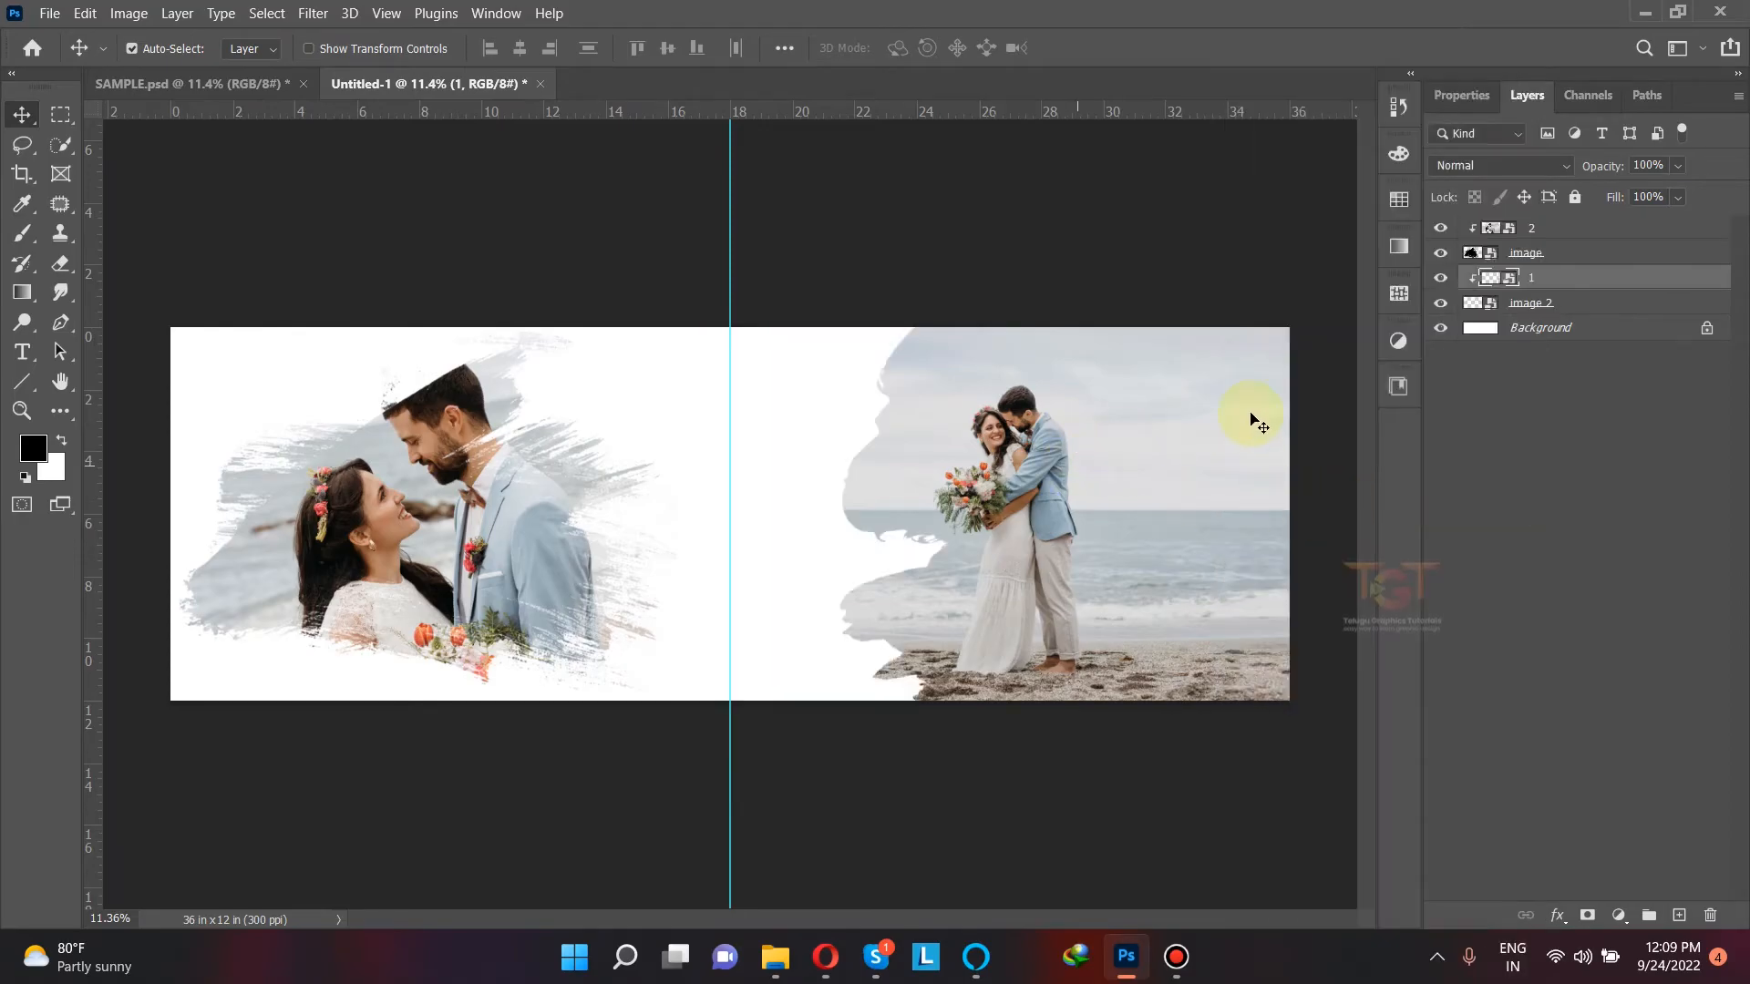
Step: Group layer "2" and its "image" brush layer into a group named "image 1"
left_click(1543, 231)
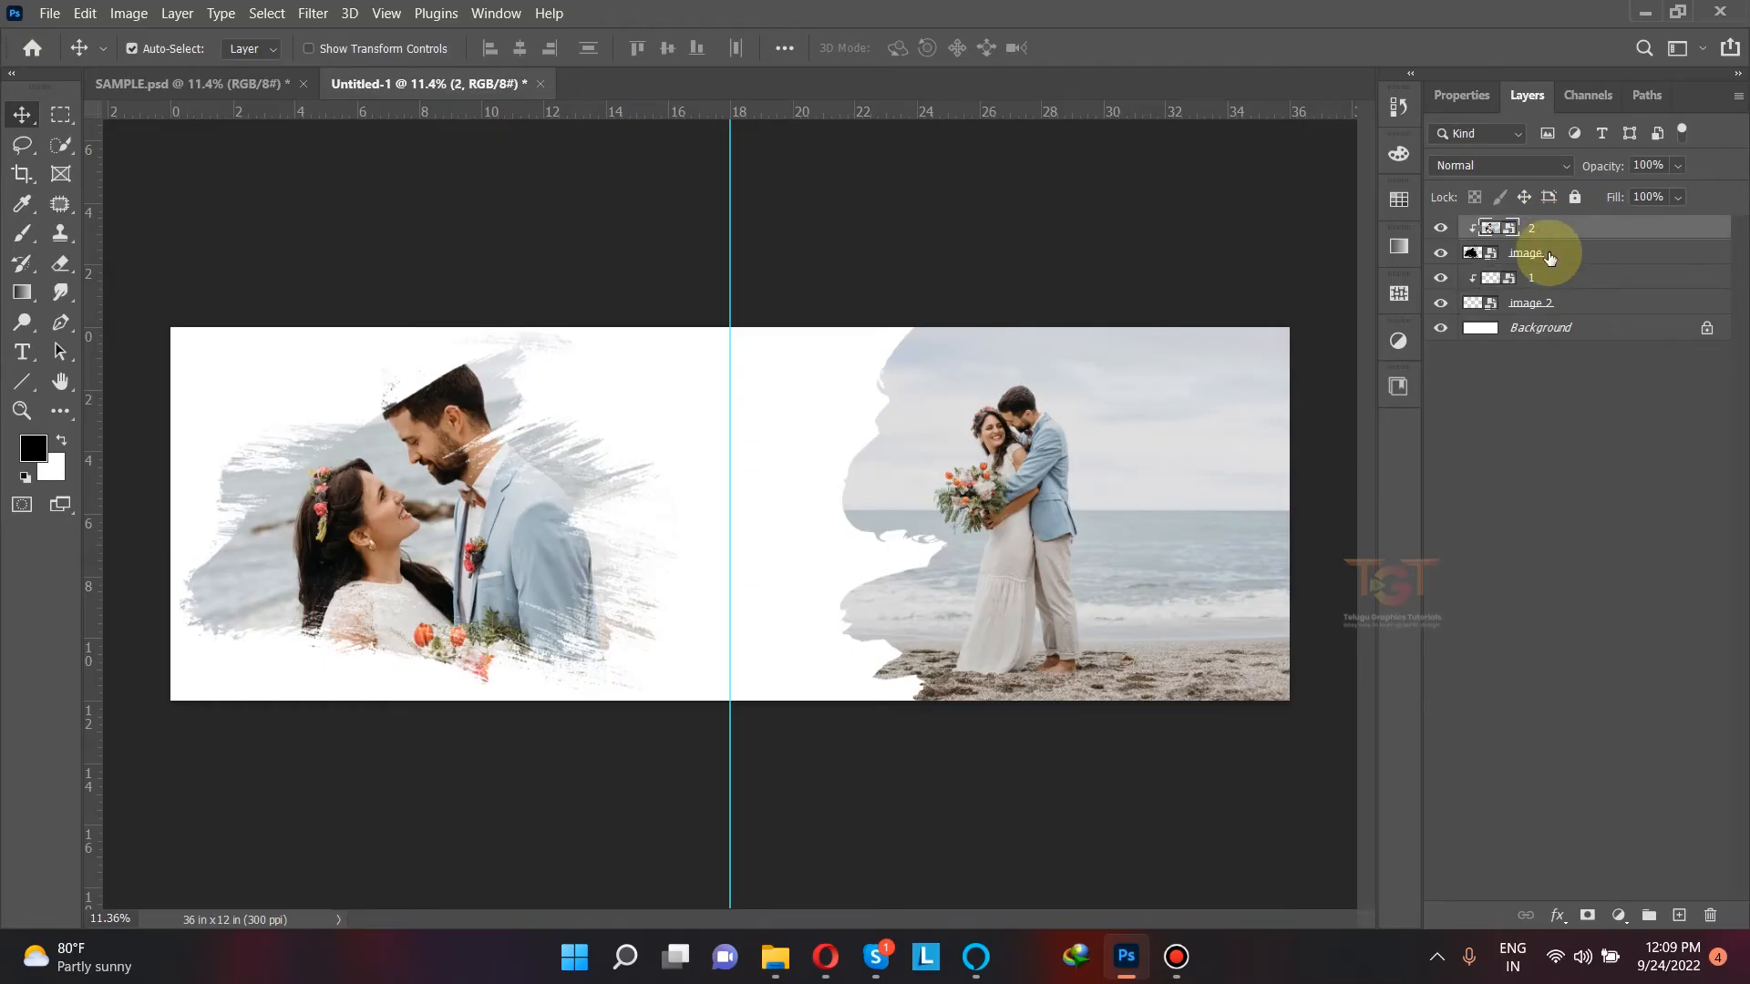
left_click(1549, 255, "ctrl")
left_click(1649, 913)
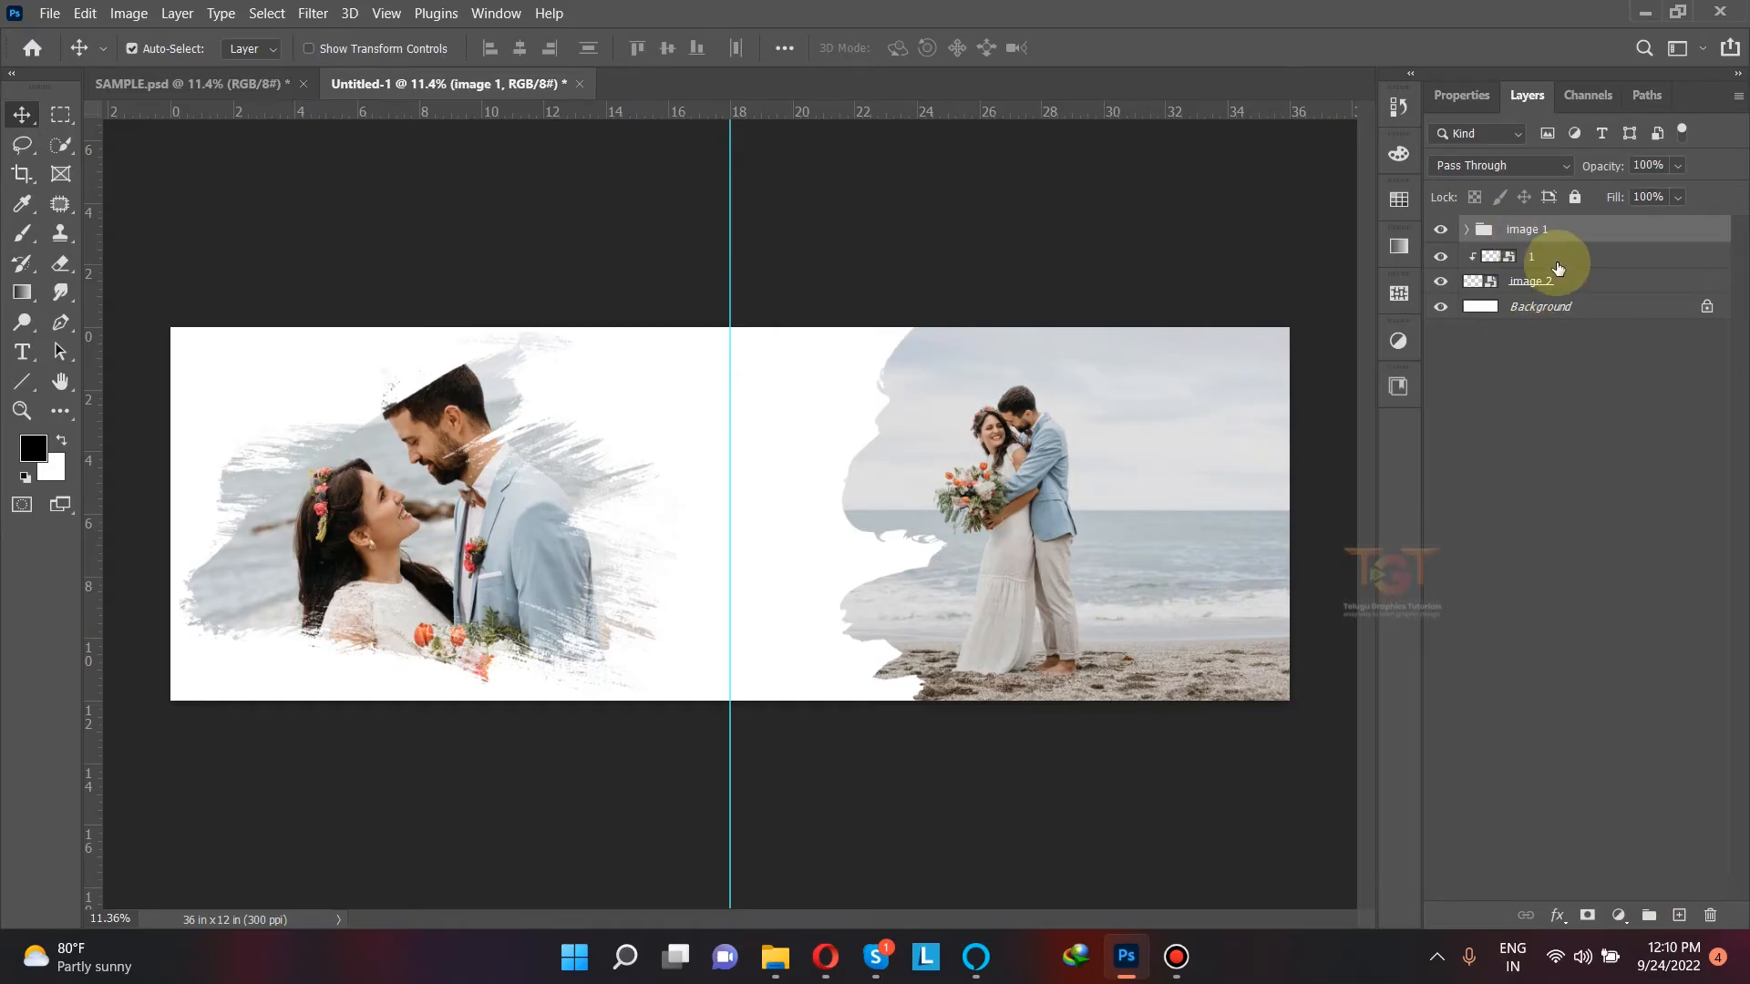
Step: Group layer "1" and its brush layer as "image 2", and check both groups by toggling their visibility
left_click(1562, 259)
left_click(1565, 283, "ctrl")
left_click(1647, 914)
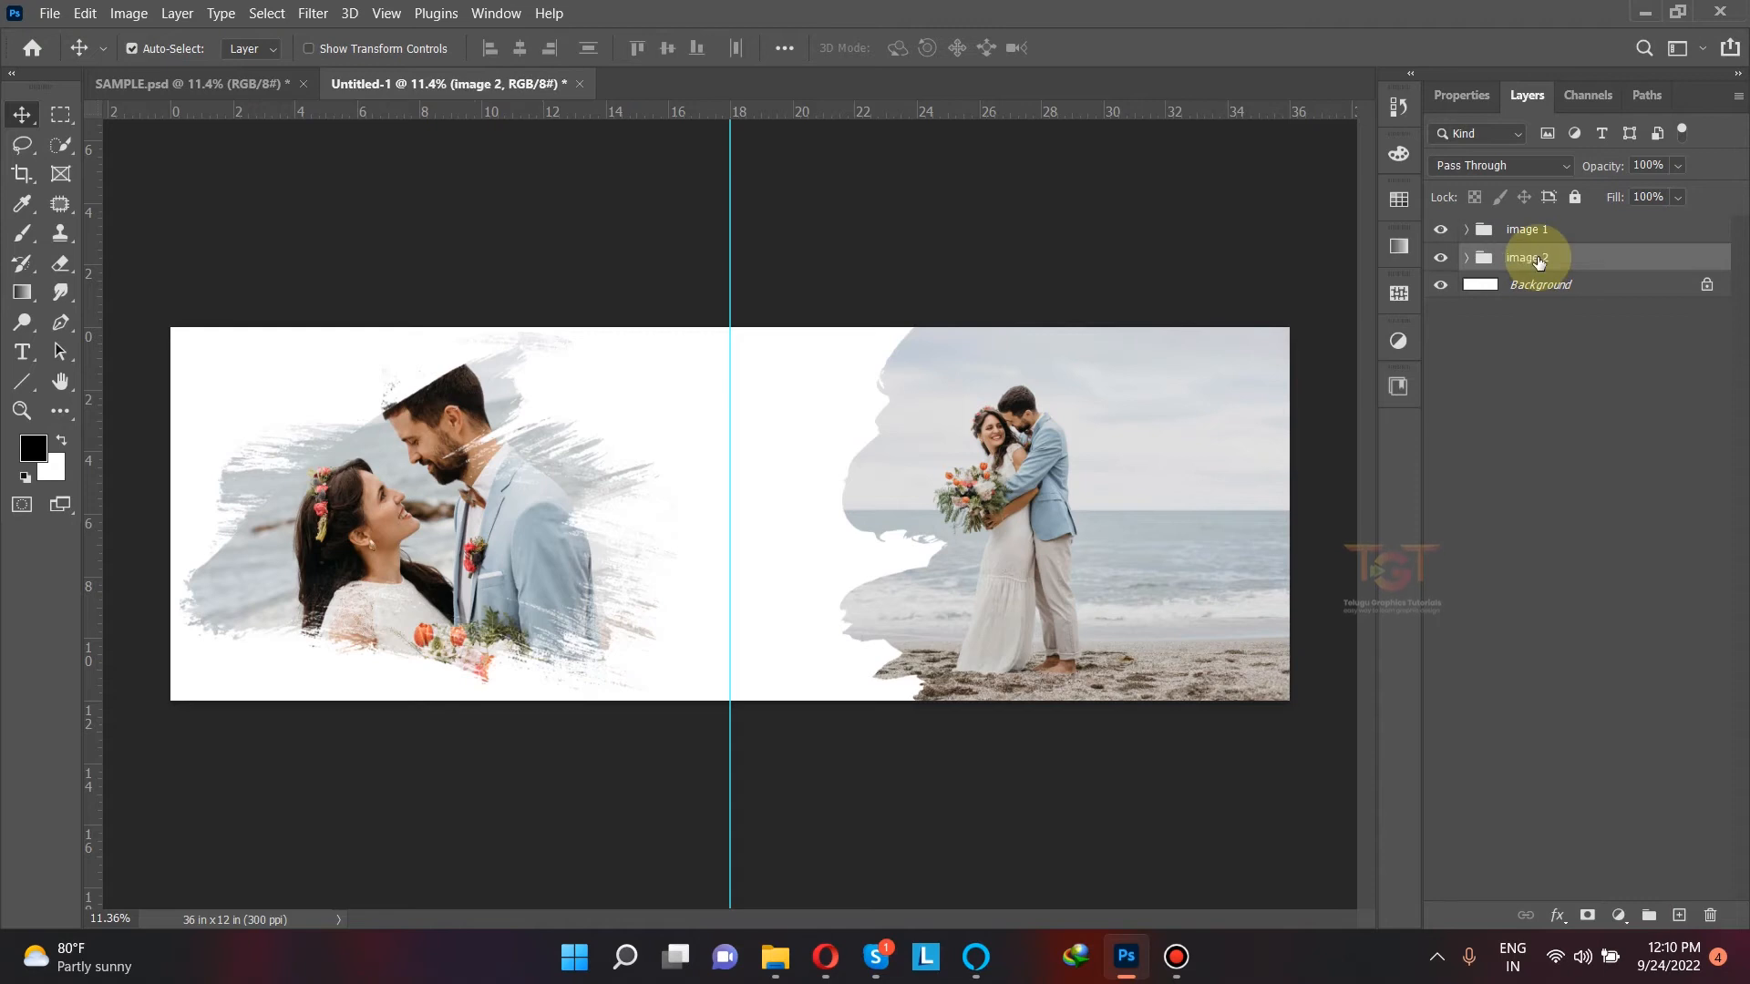
left_click(1531, 422)
double_click(1437, 232)
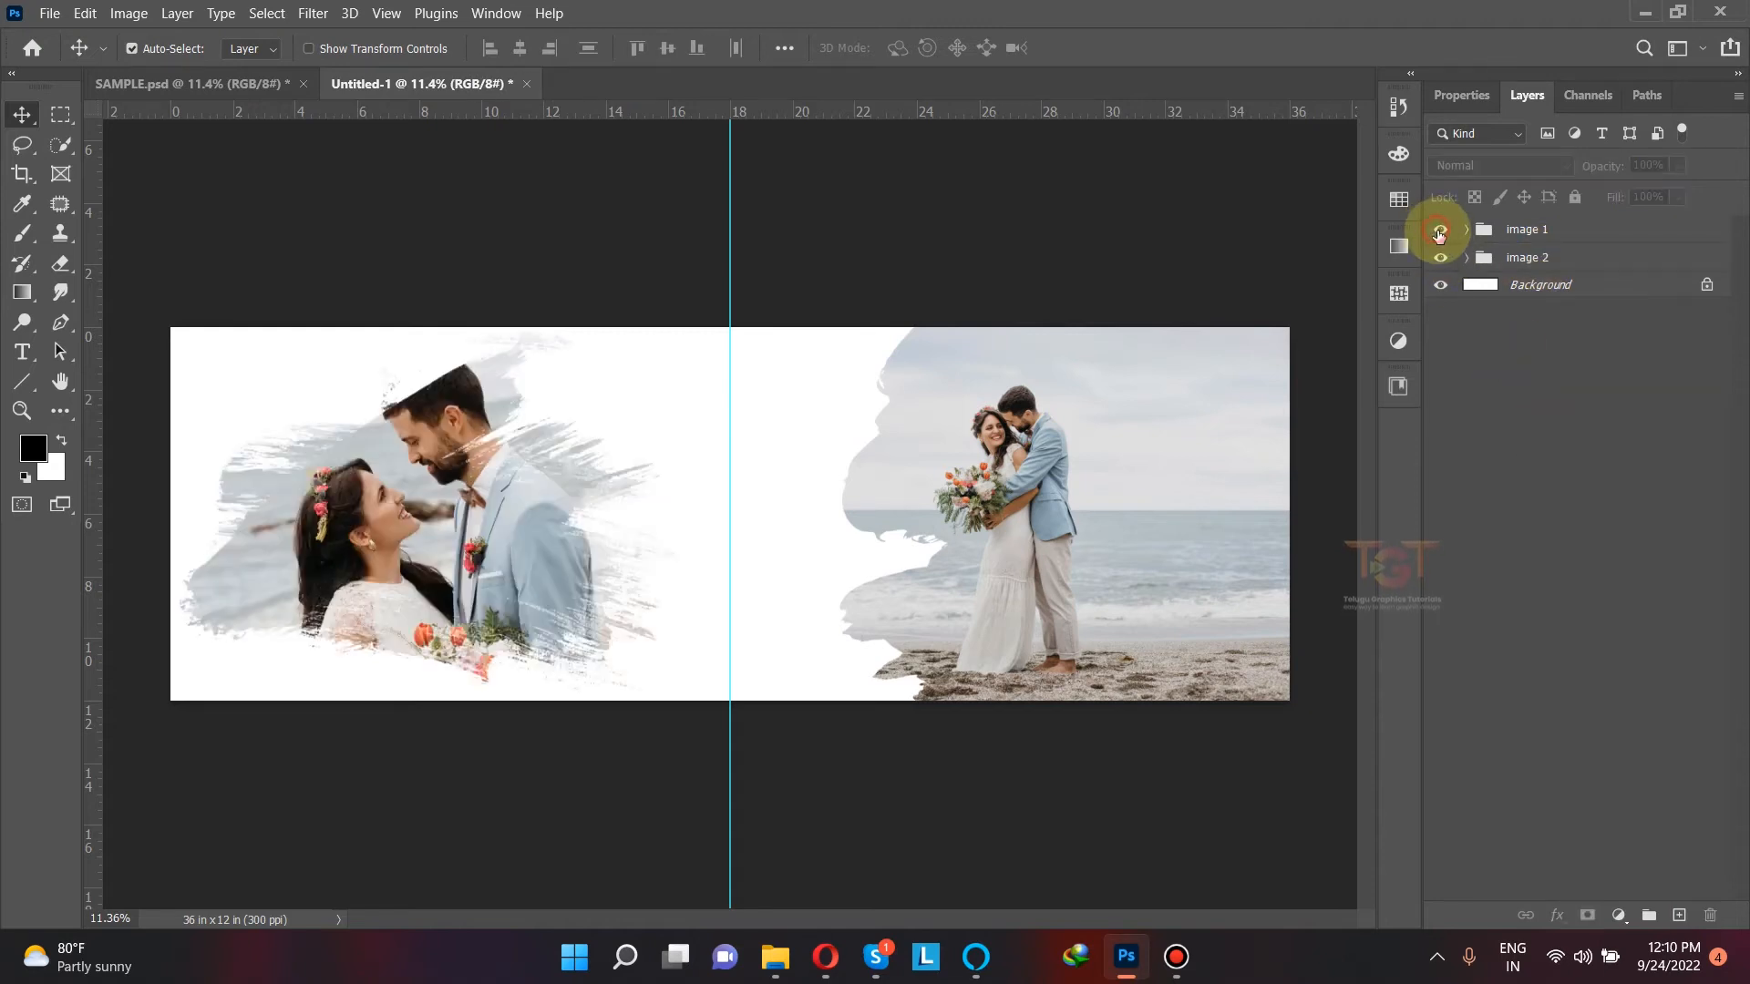
double_click(1442, 260)
Step: Shift photo 1 to the right within its brush shape and enlarge it to about 20.28%
left_click(1057, 544)
left_click_drag(1057, 479, 1120, 479)
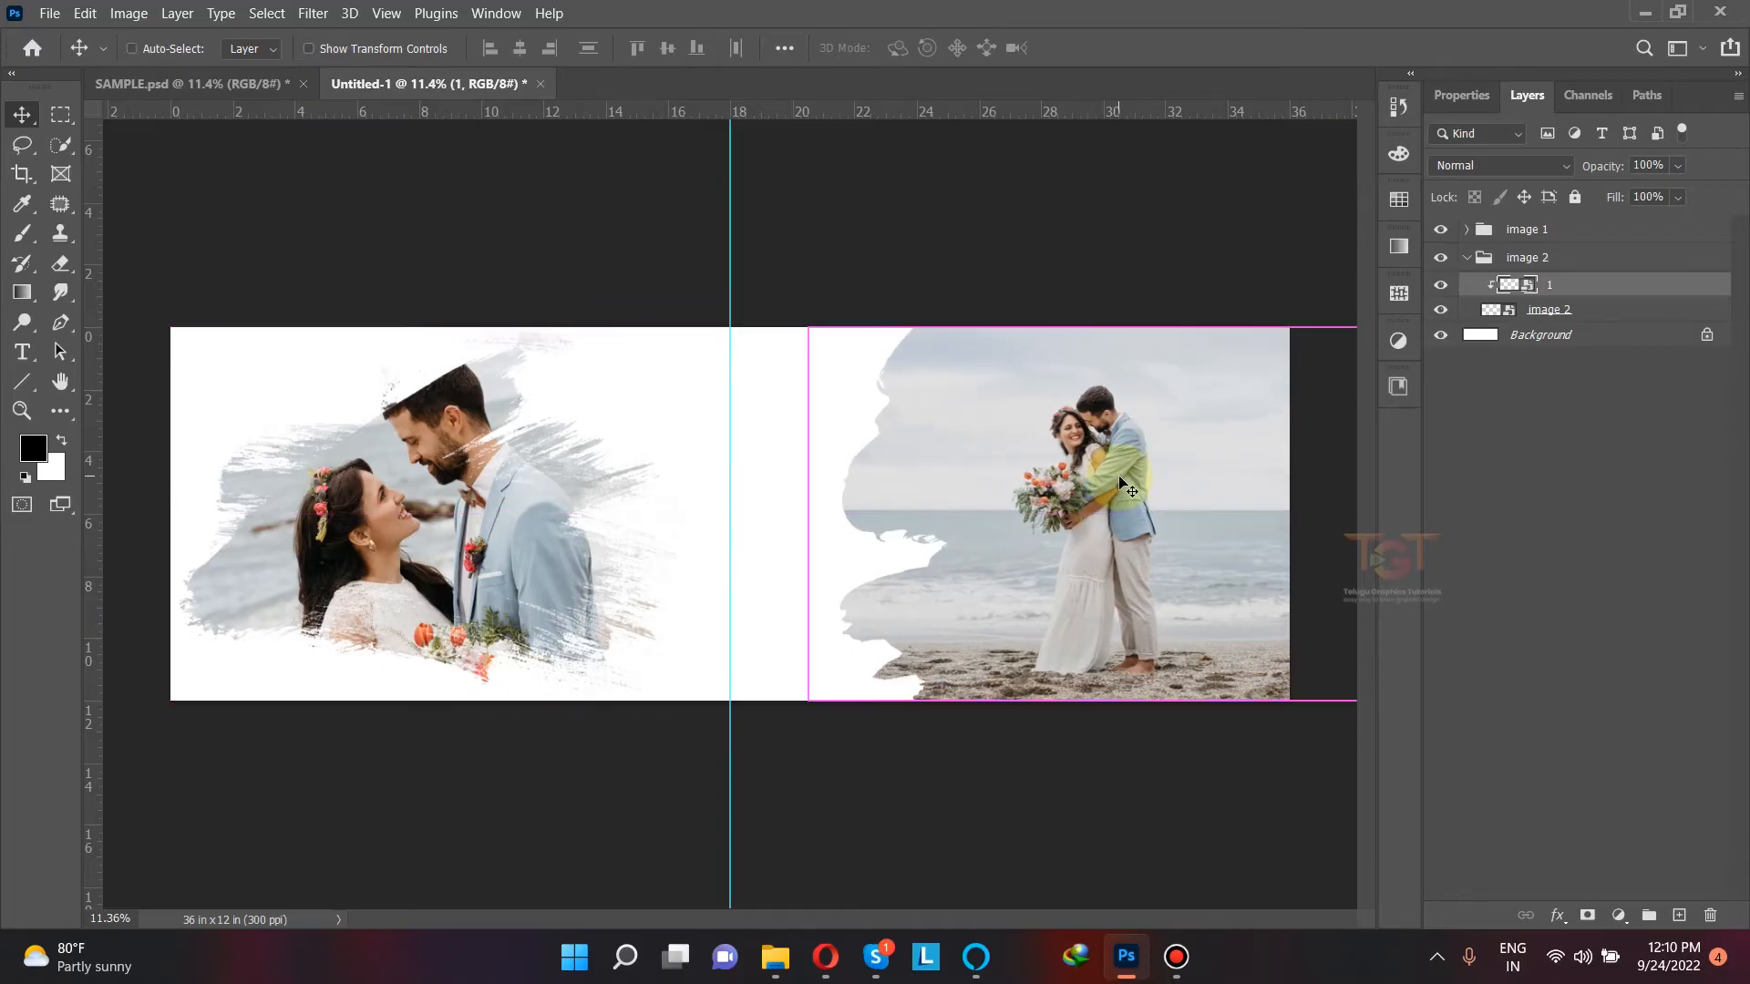
key("ctrl+t")
left_click_drag(811, 330, 800, 321)
left_click_drag(1000, 399, 997, 411)
left_click(1101, 47)
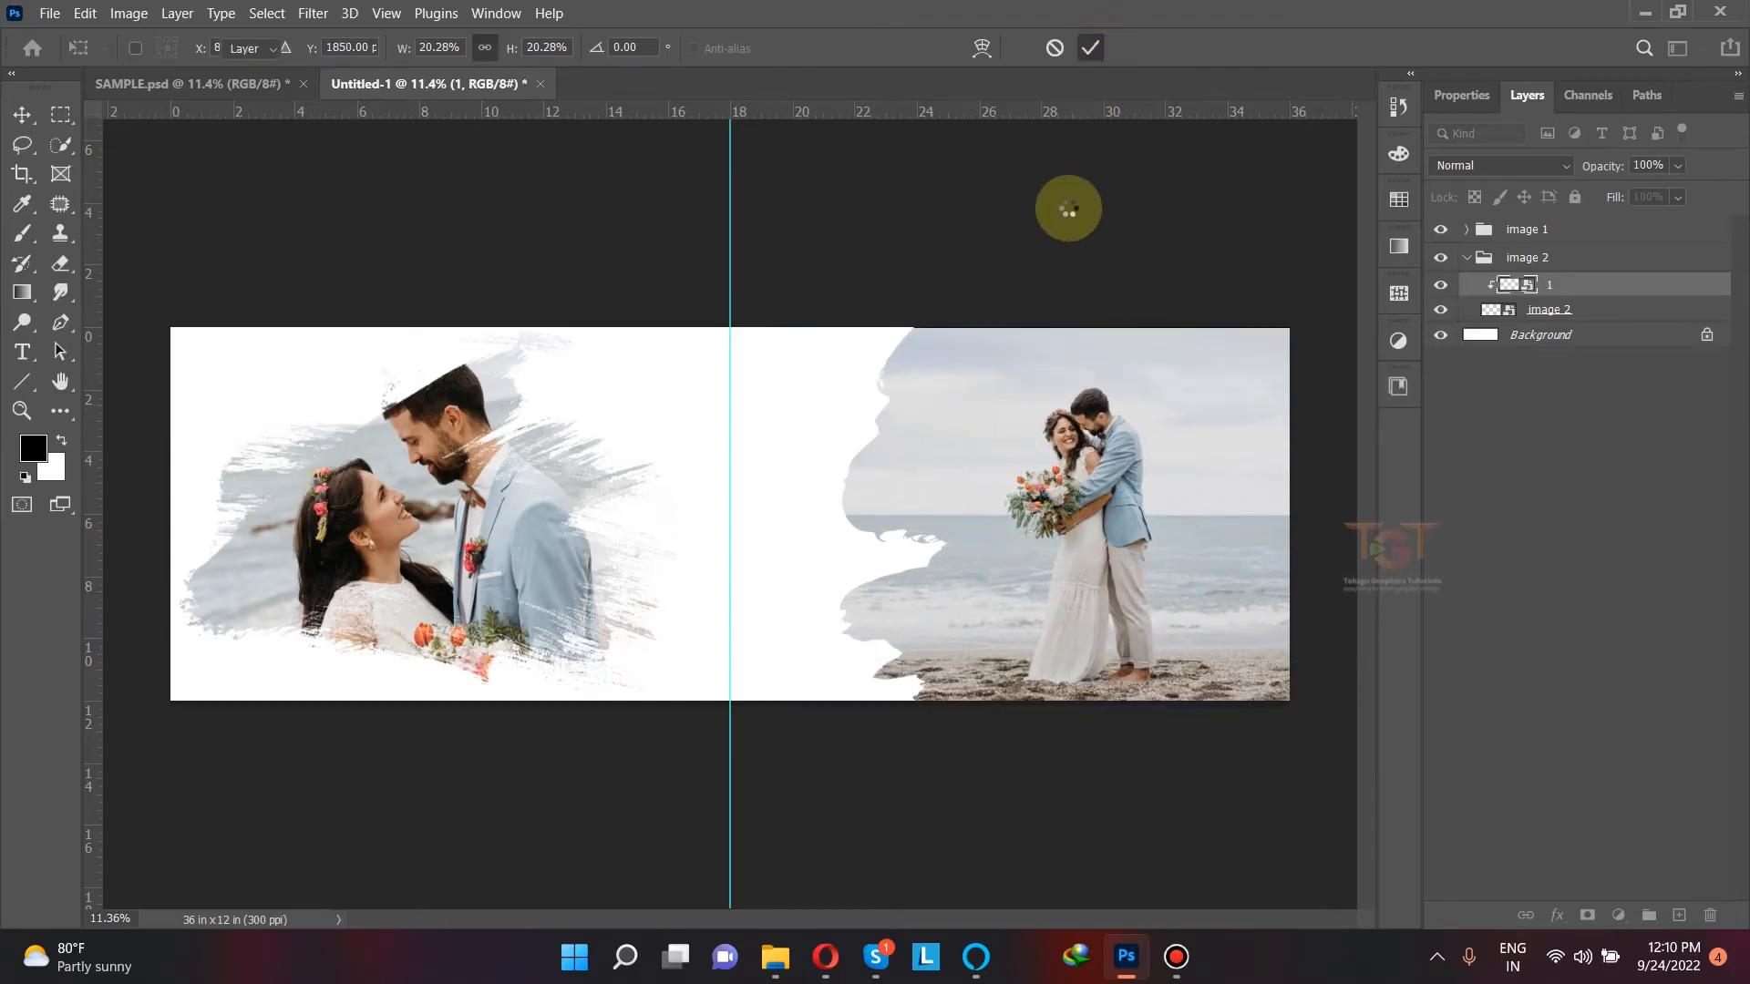
Step: Place photo 3 from folder 146 in the centre of the canvas and move its layer beneath the "image 2" group
left_click(1016, 383)
left_click(789, 948)
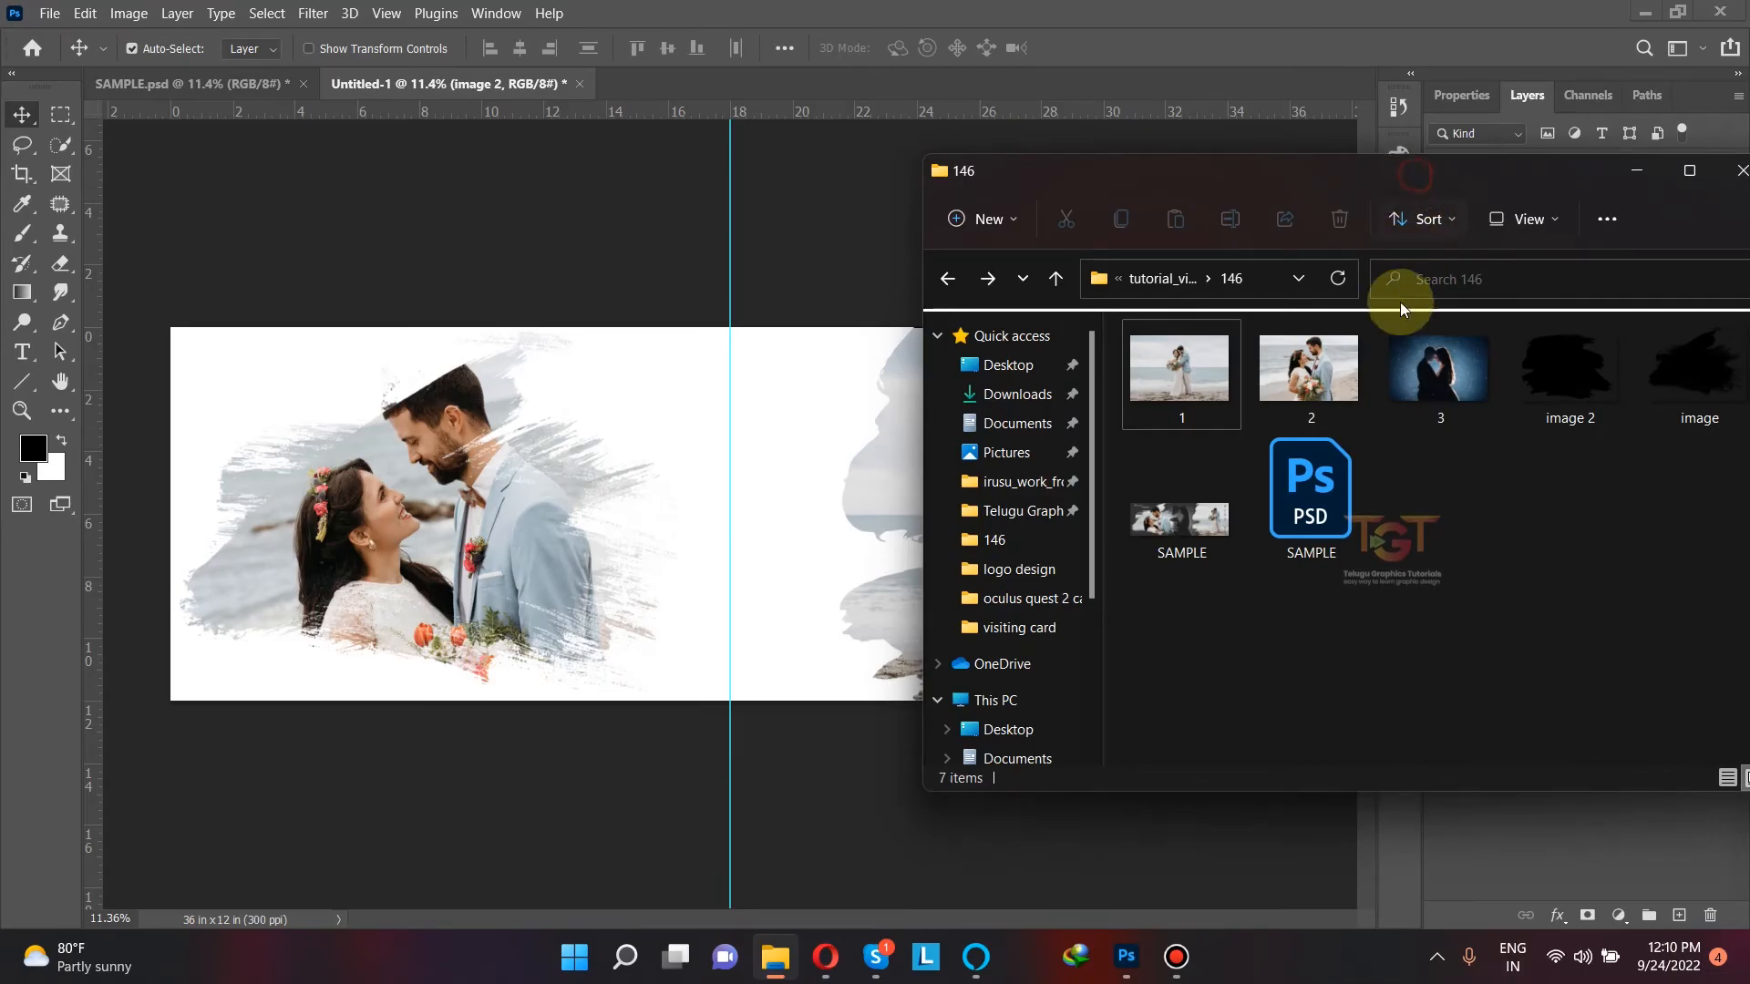
left_click_drag(1426, 366, 742, 478)
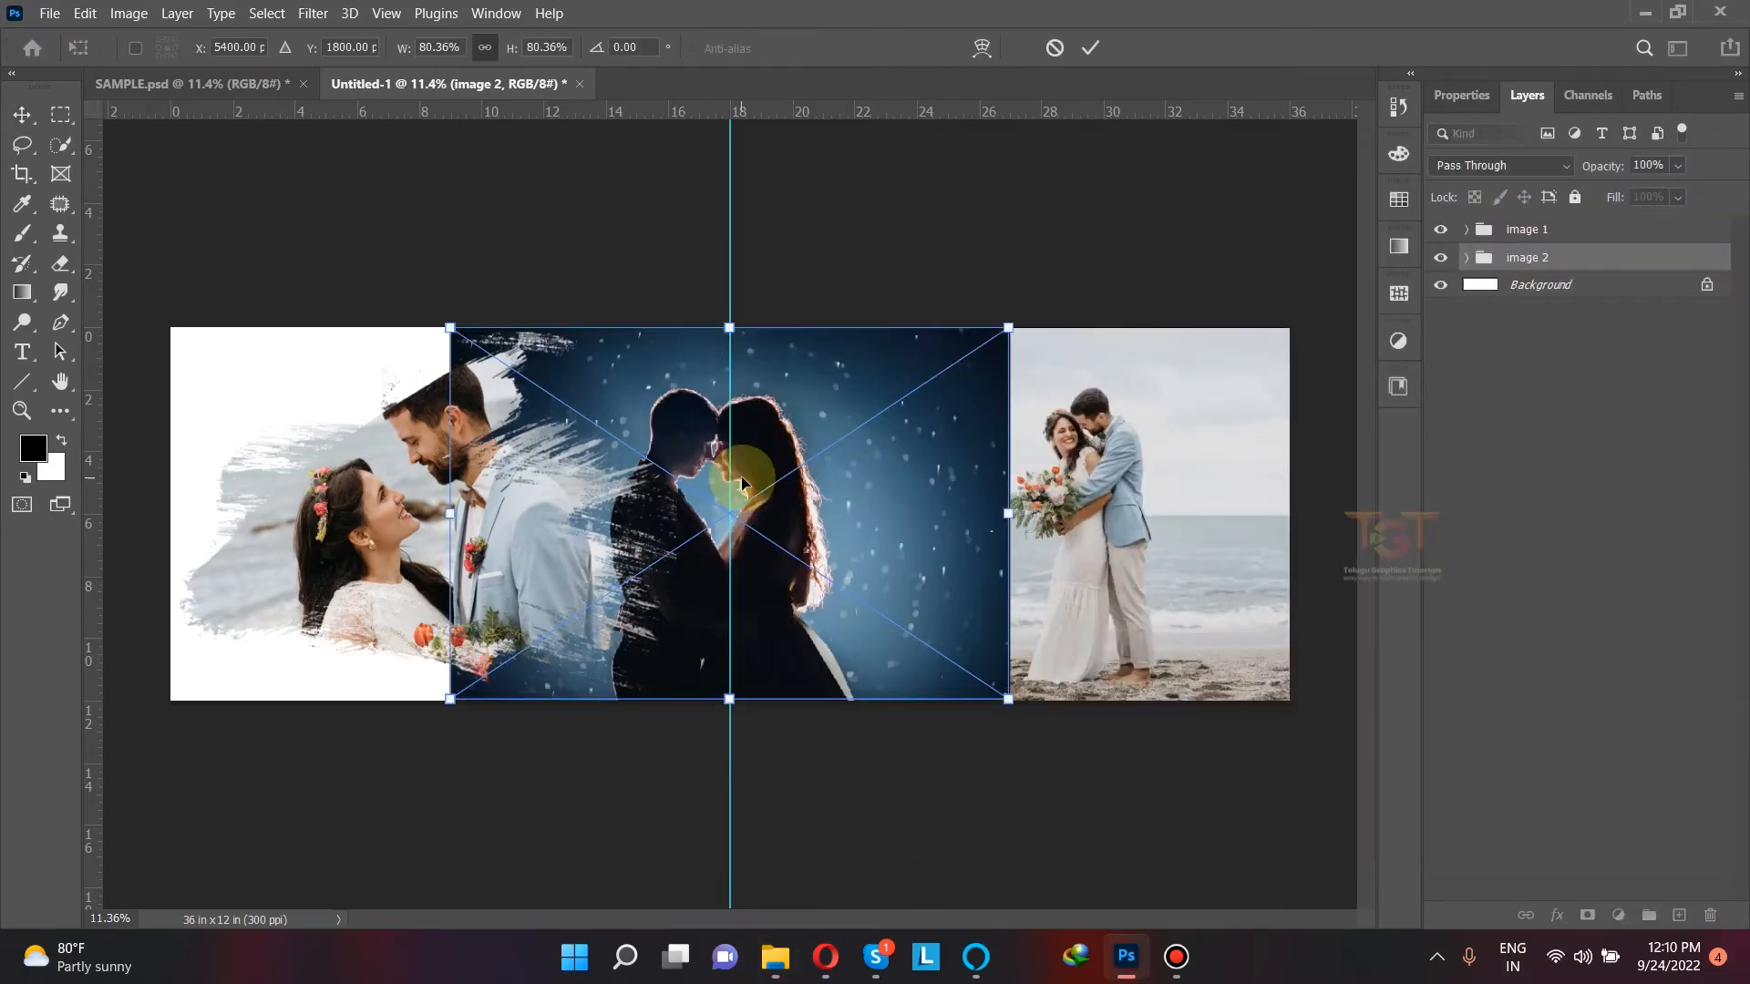
key("Return")
left_click_drag(1543, 262, 1540, 306)
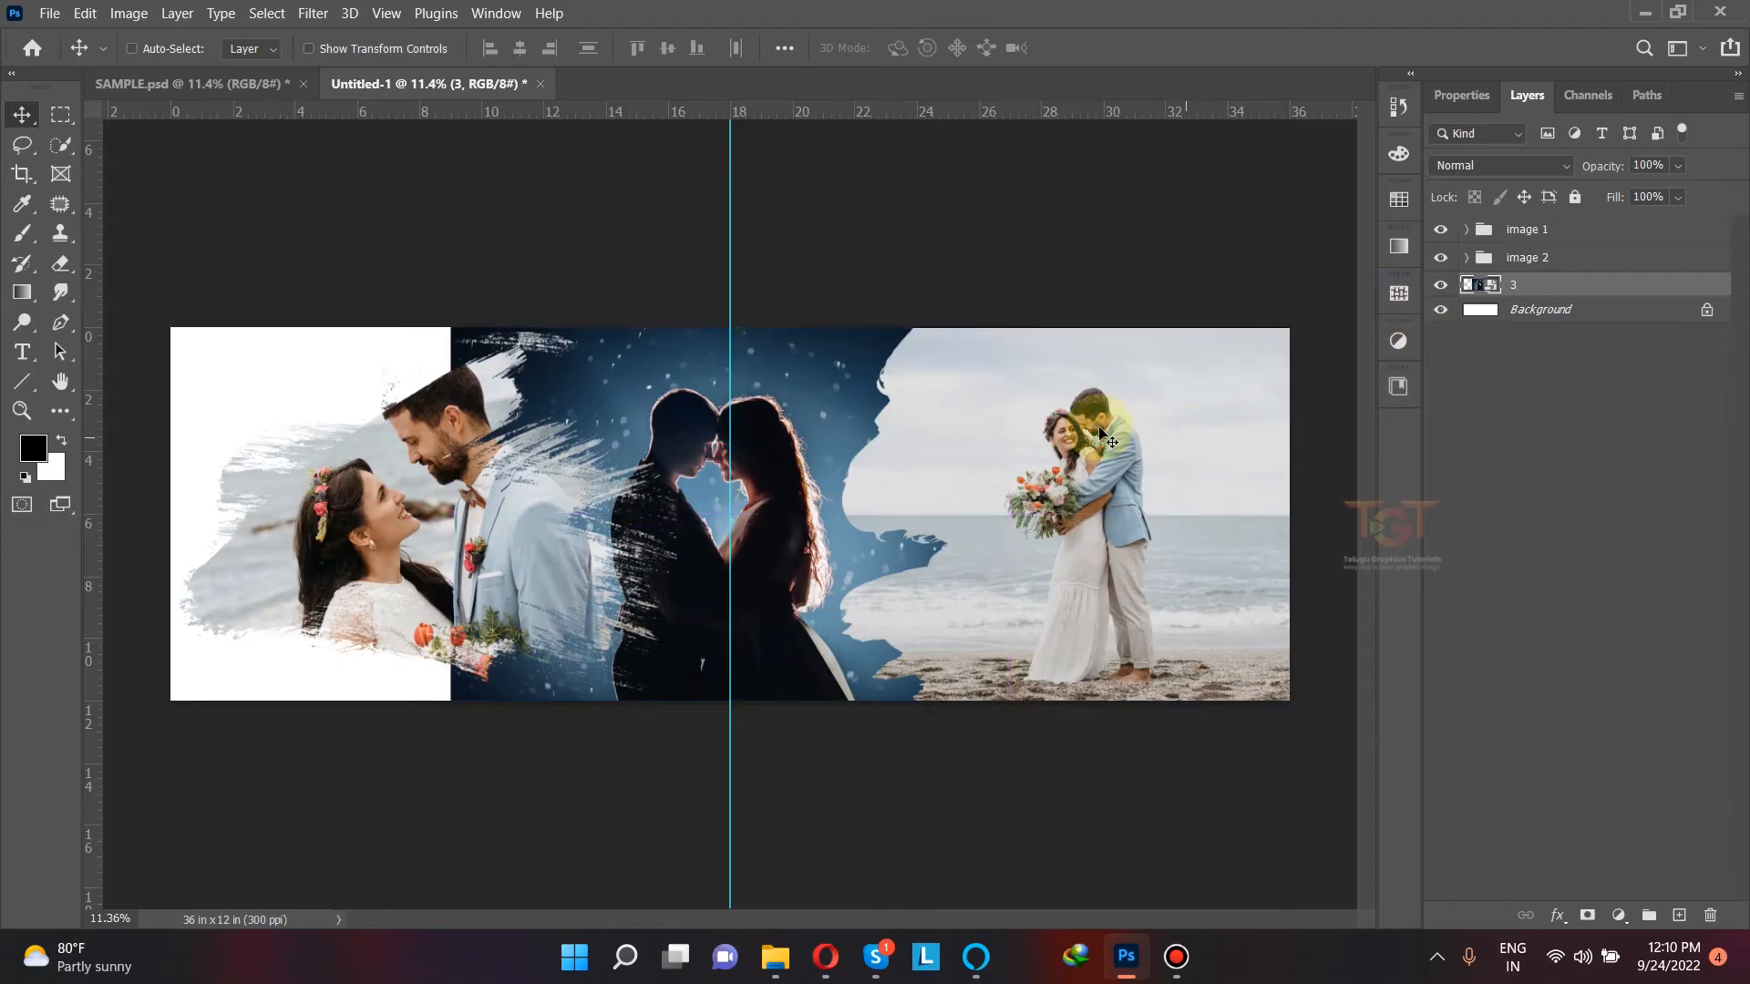
Step: Enlarge photo 3 proportionally about its centre to about 90.68%
key("ctrl+t")
left_click_drag(1009, 326, 1054, 322)
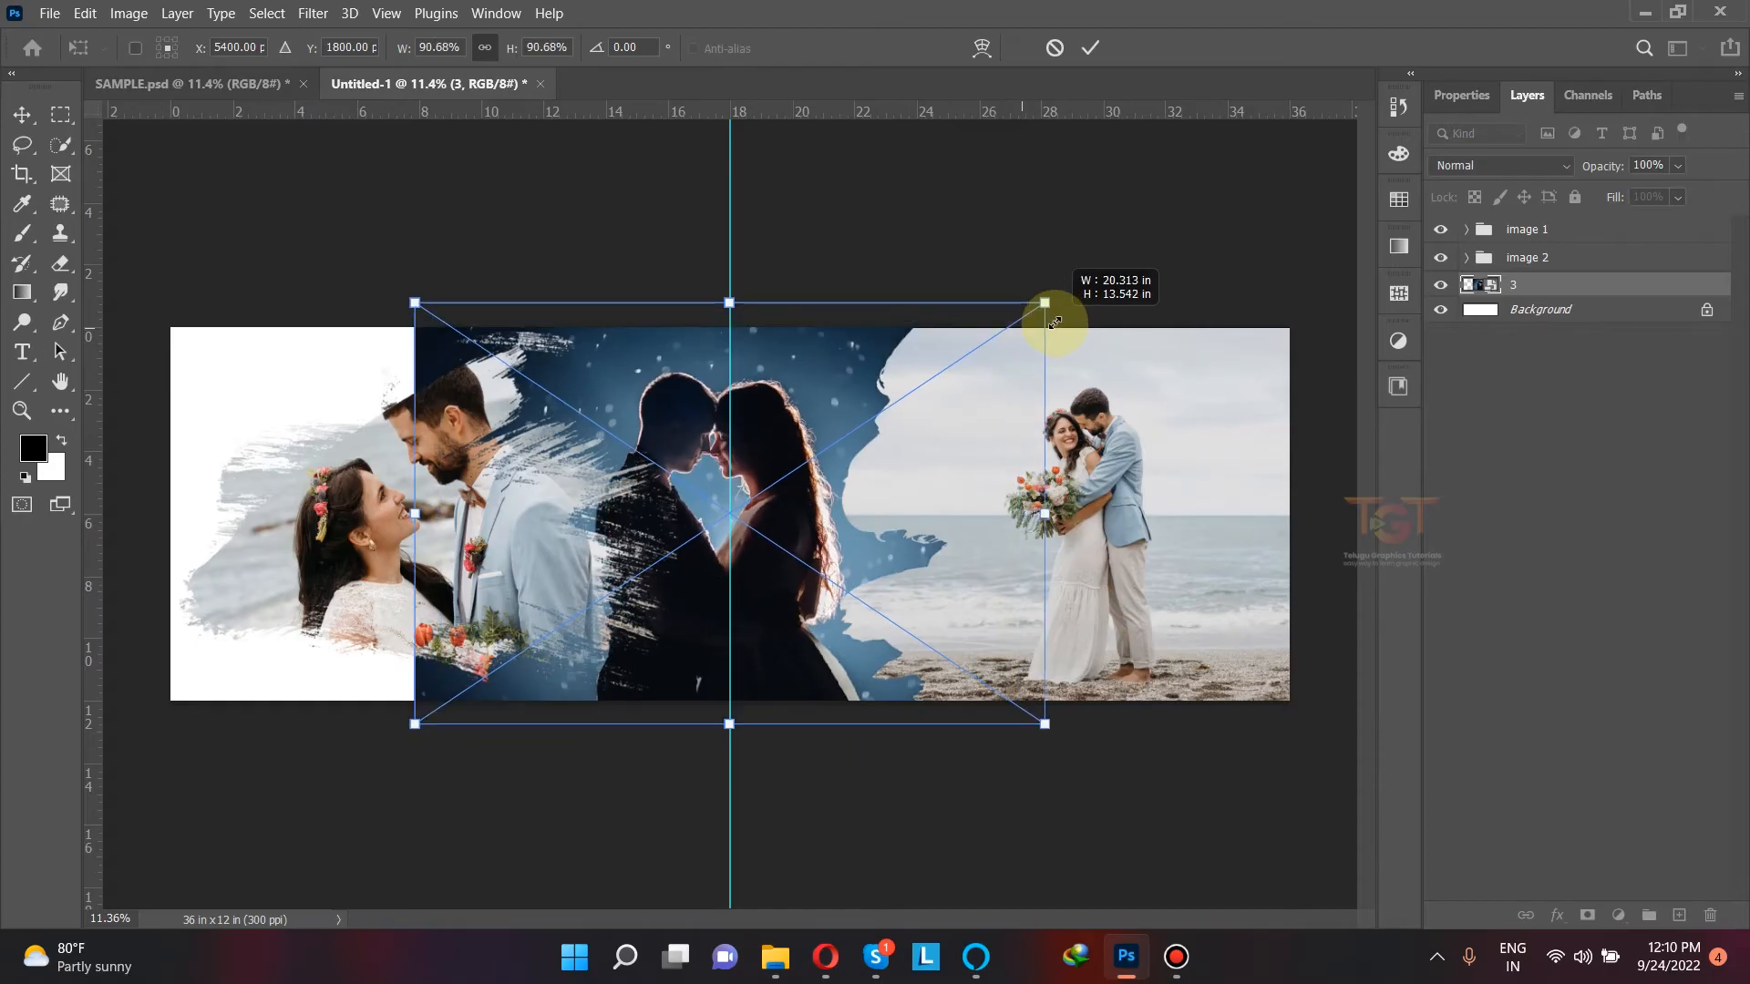
left_click(1089, 50)
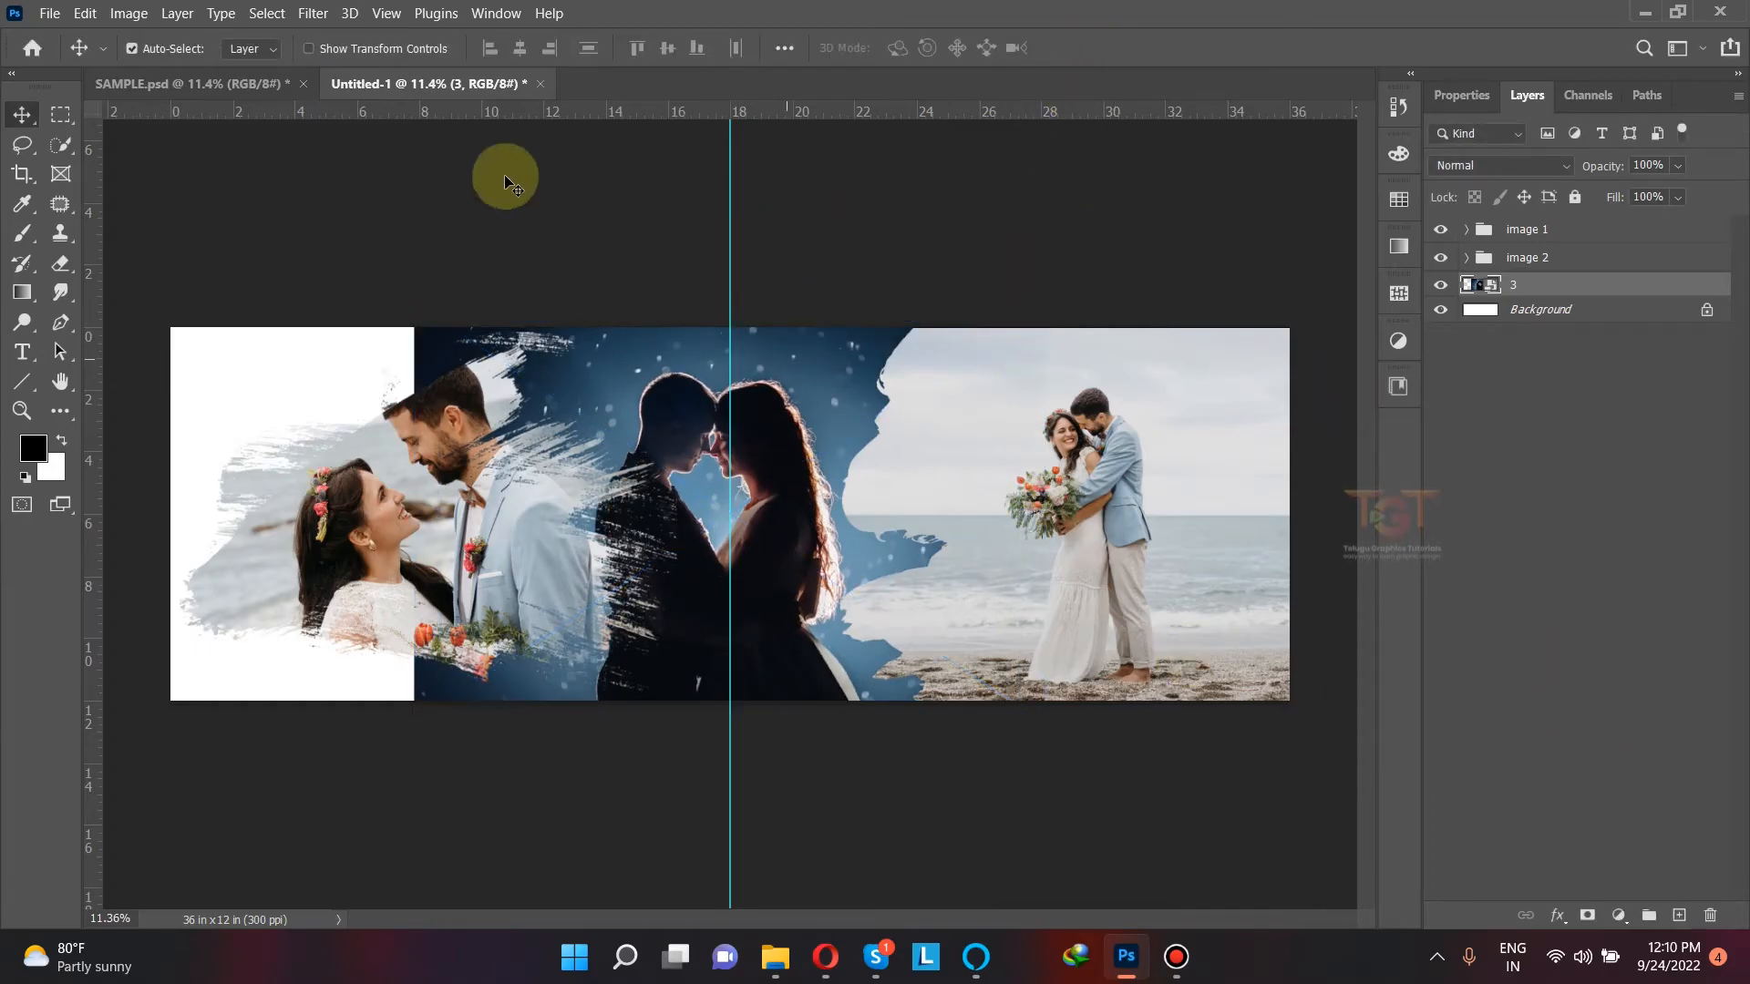
Step: Turn photo 3 black and white with a Hue/Saturation adjustment at Saturation -100
left_click(129, 13)
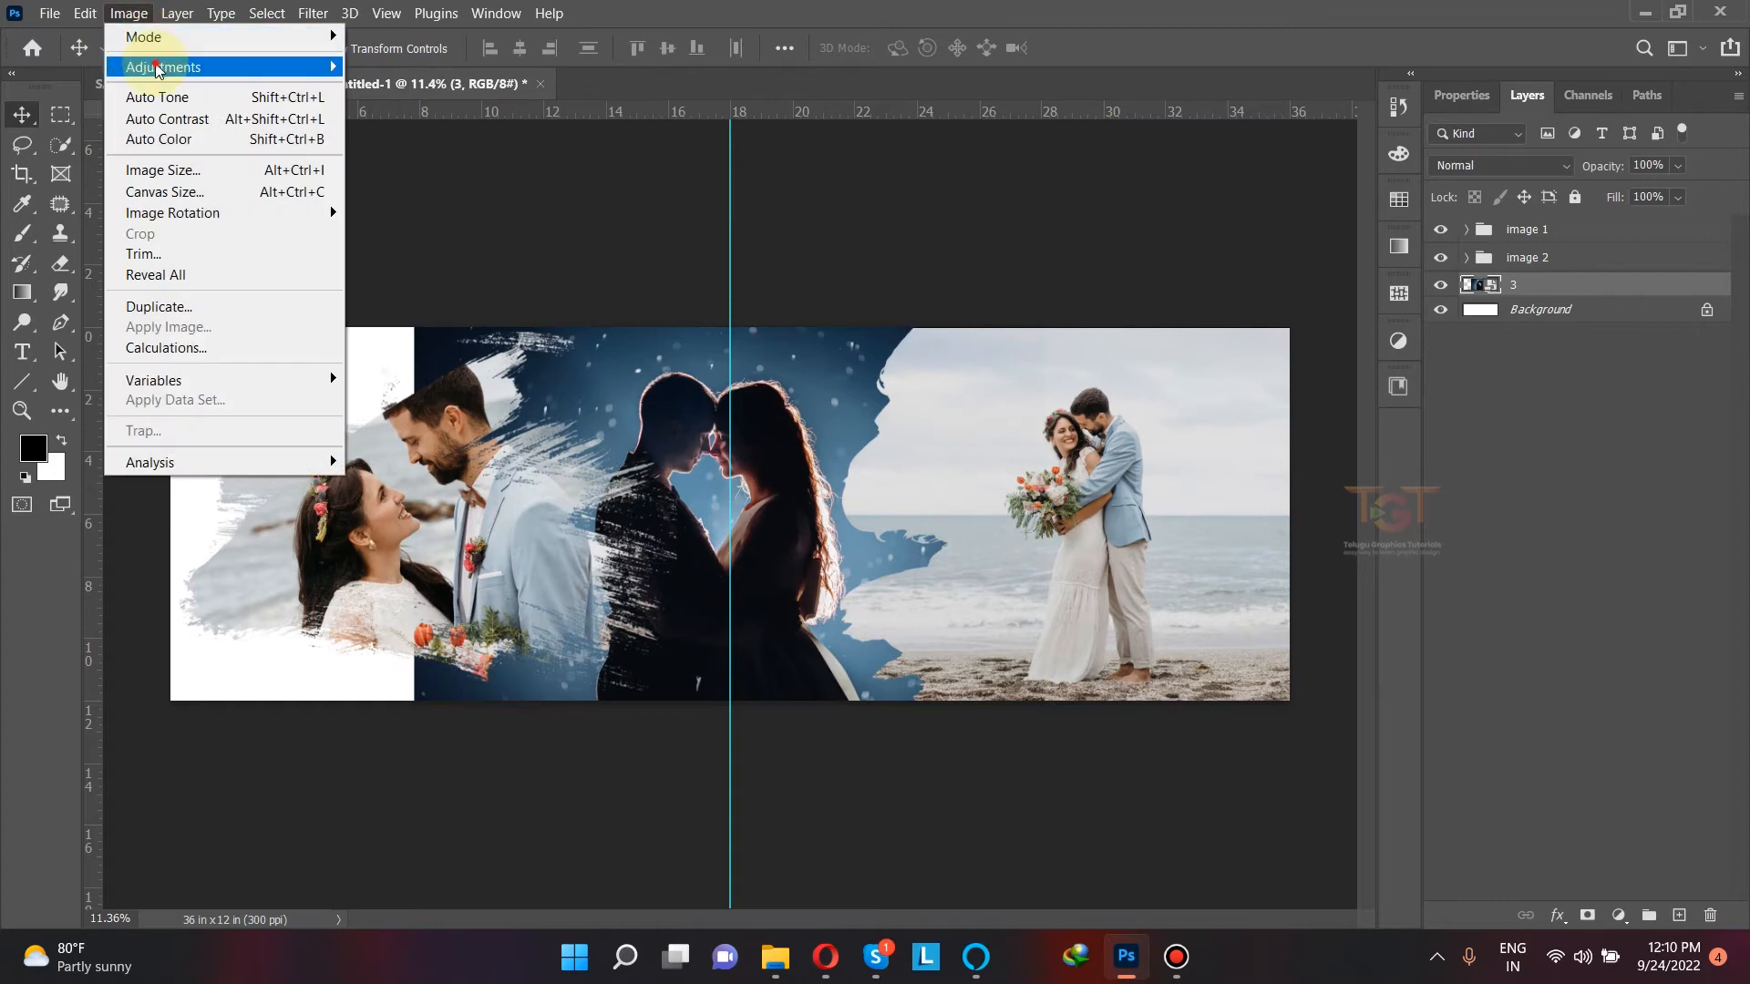
mouse_move(158, 68)
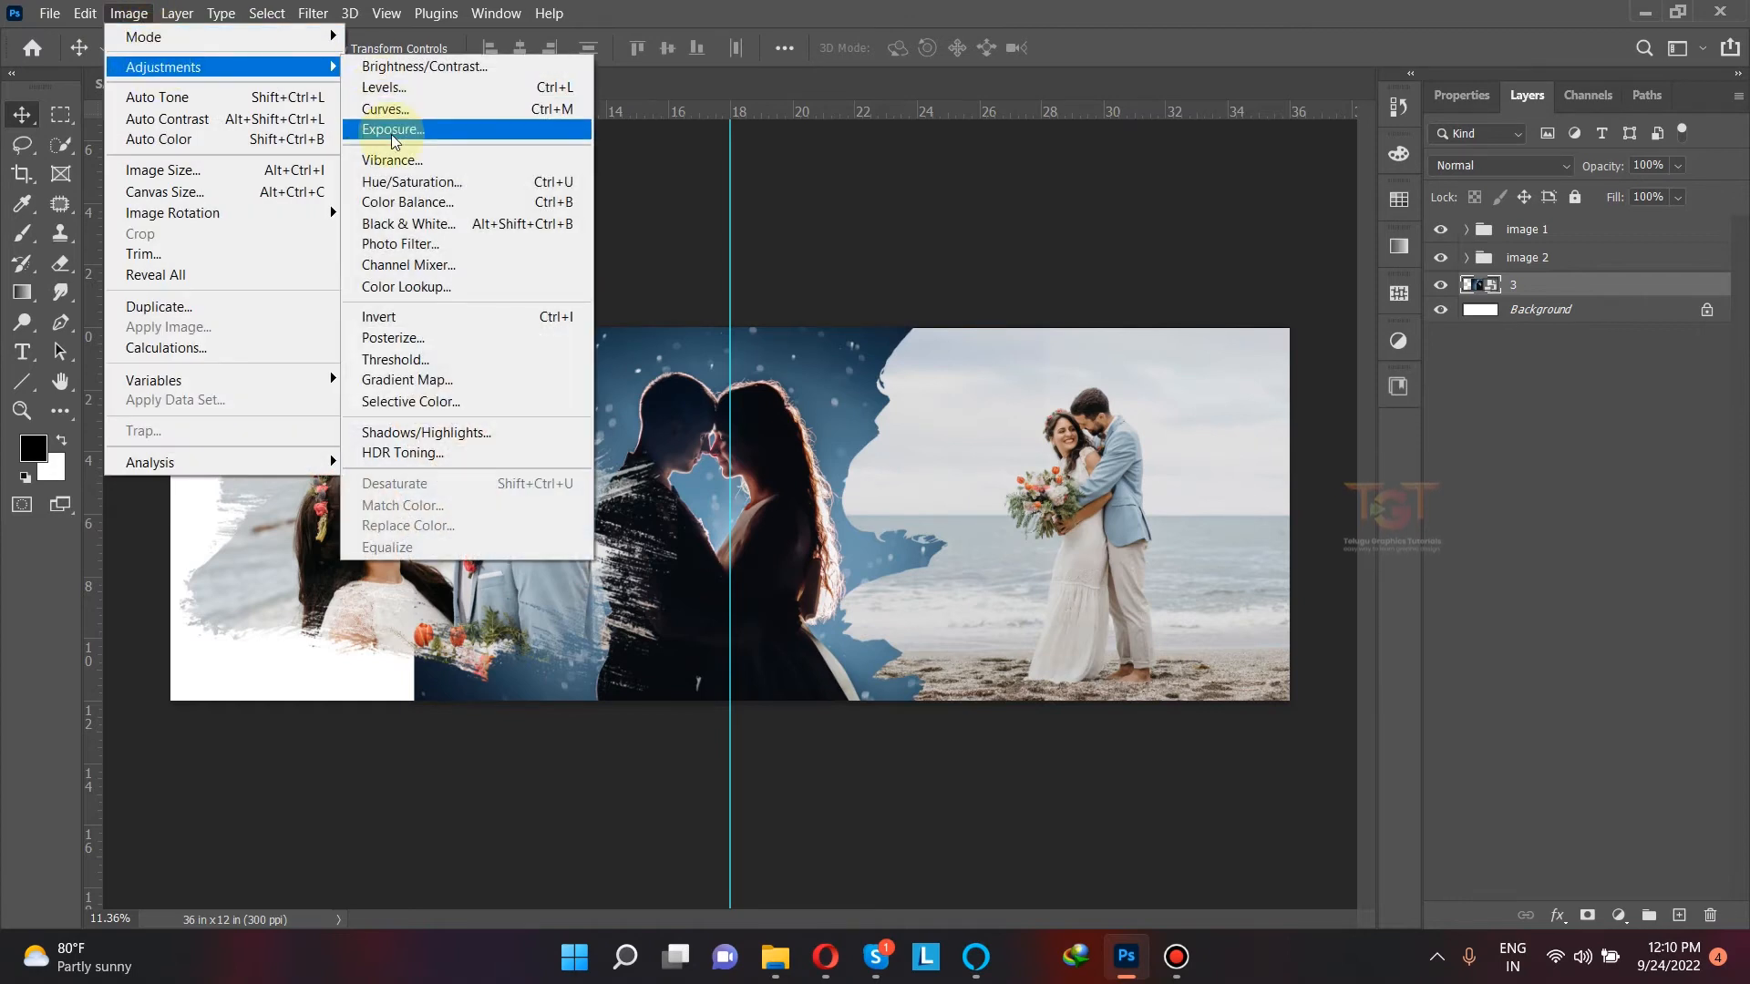
left_click(410, 181)
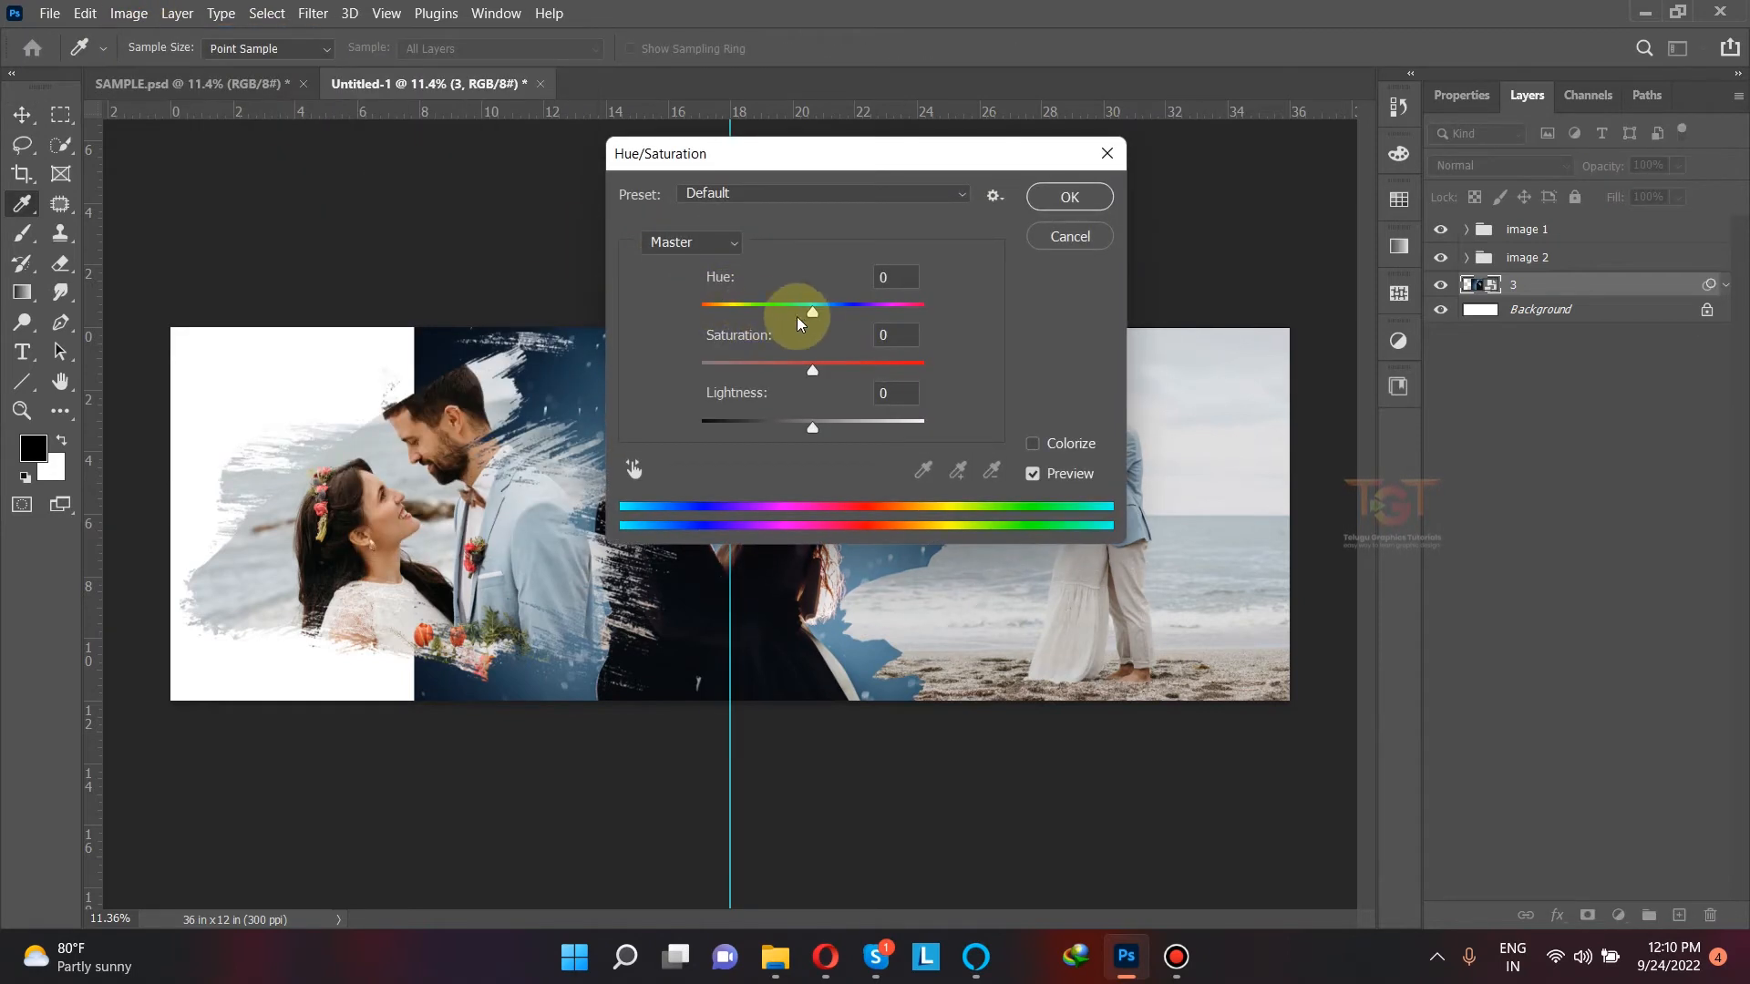
left_click_drag(812, 371, 528, 360)
left_click_drag(788, 170, 1149, 186)
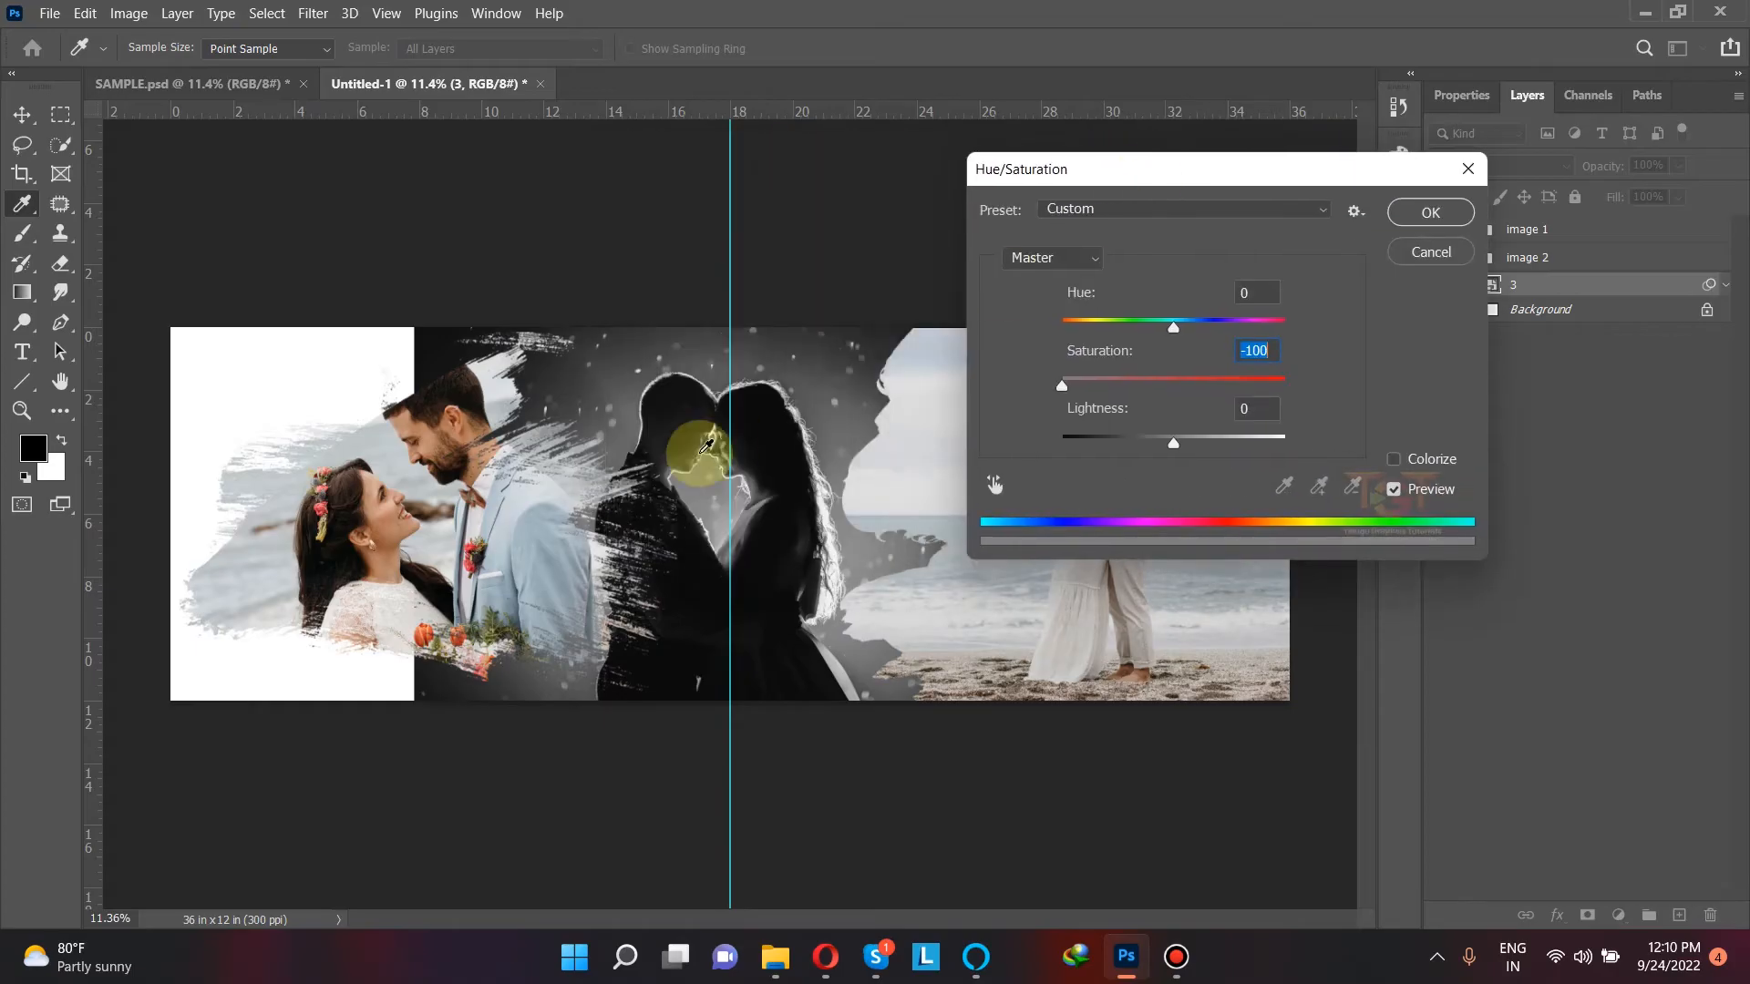
left_click(1429, 214)
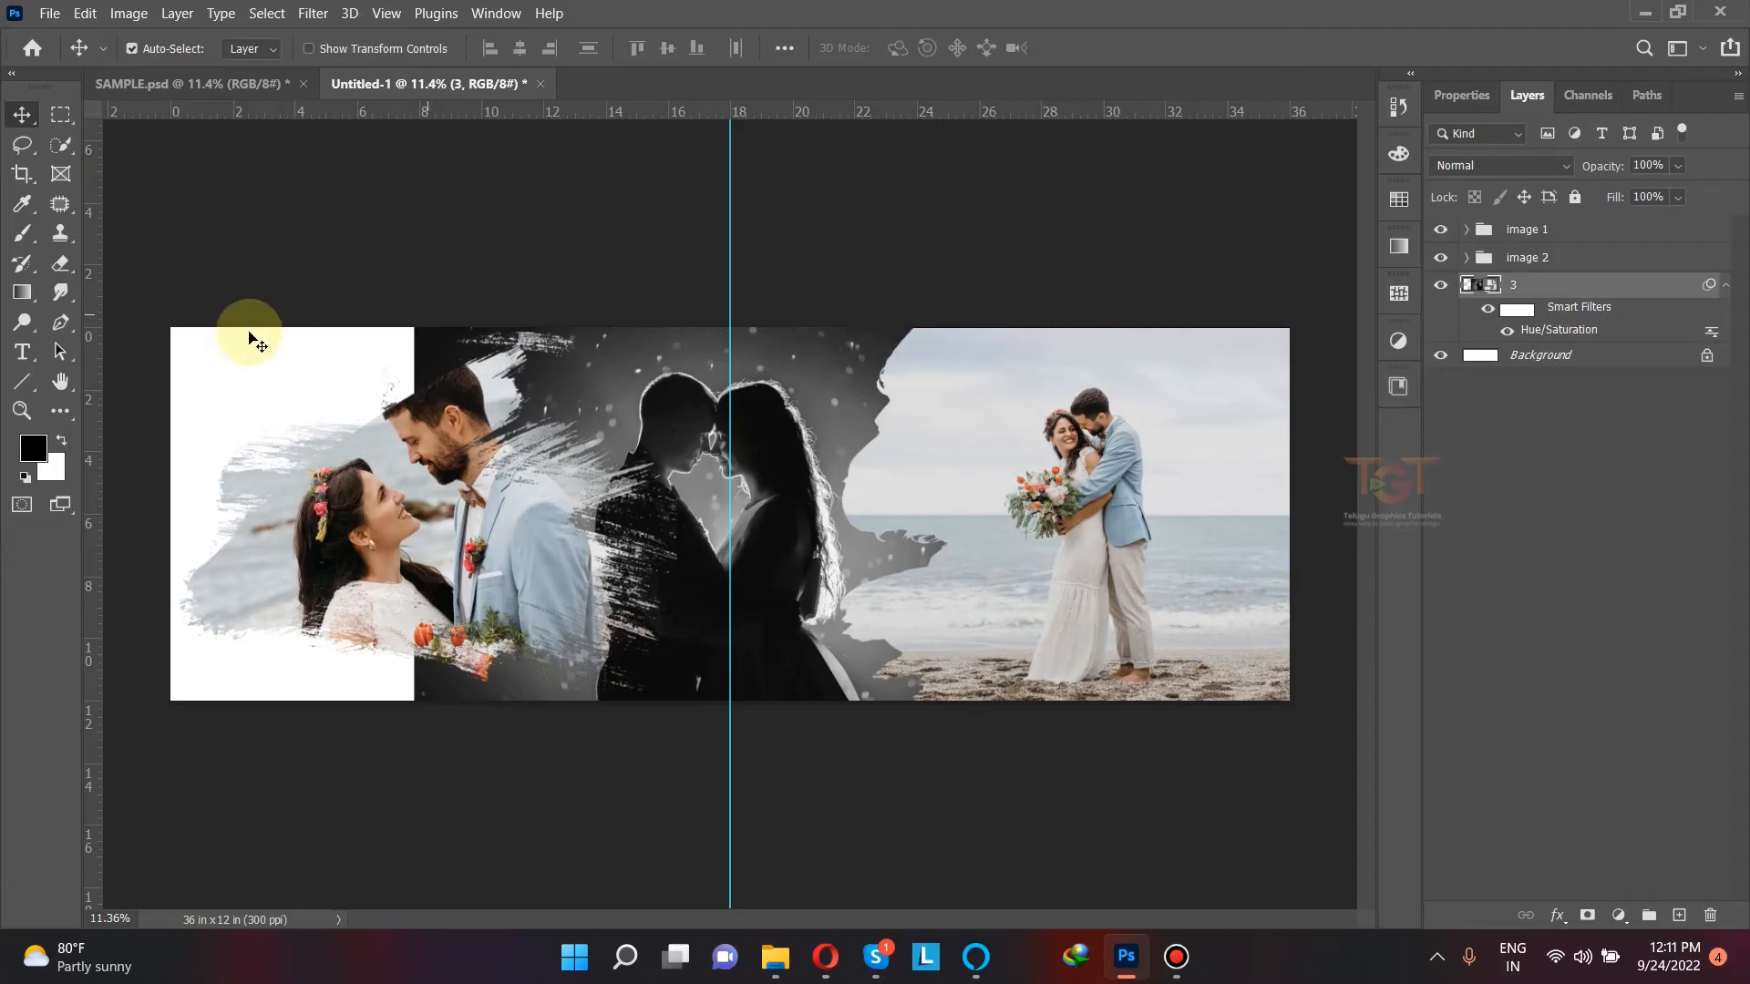
Step: Set the Eraser's opacity to 45% with the 600 px soft round brush and rasterize photo 3's smart object
left_click(58, 266)
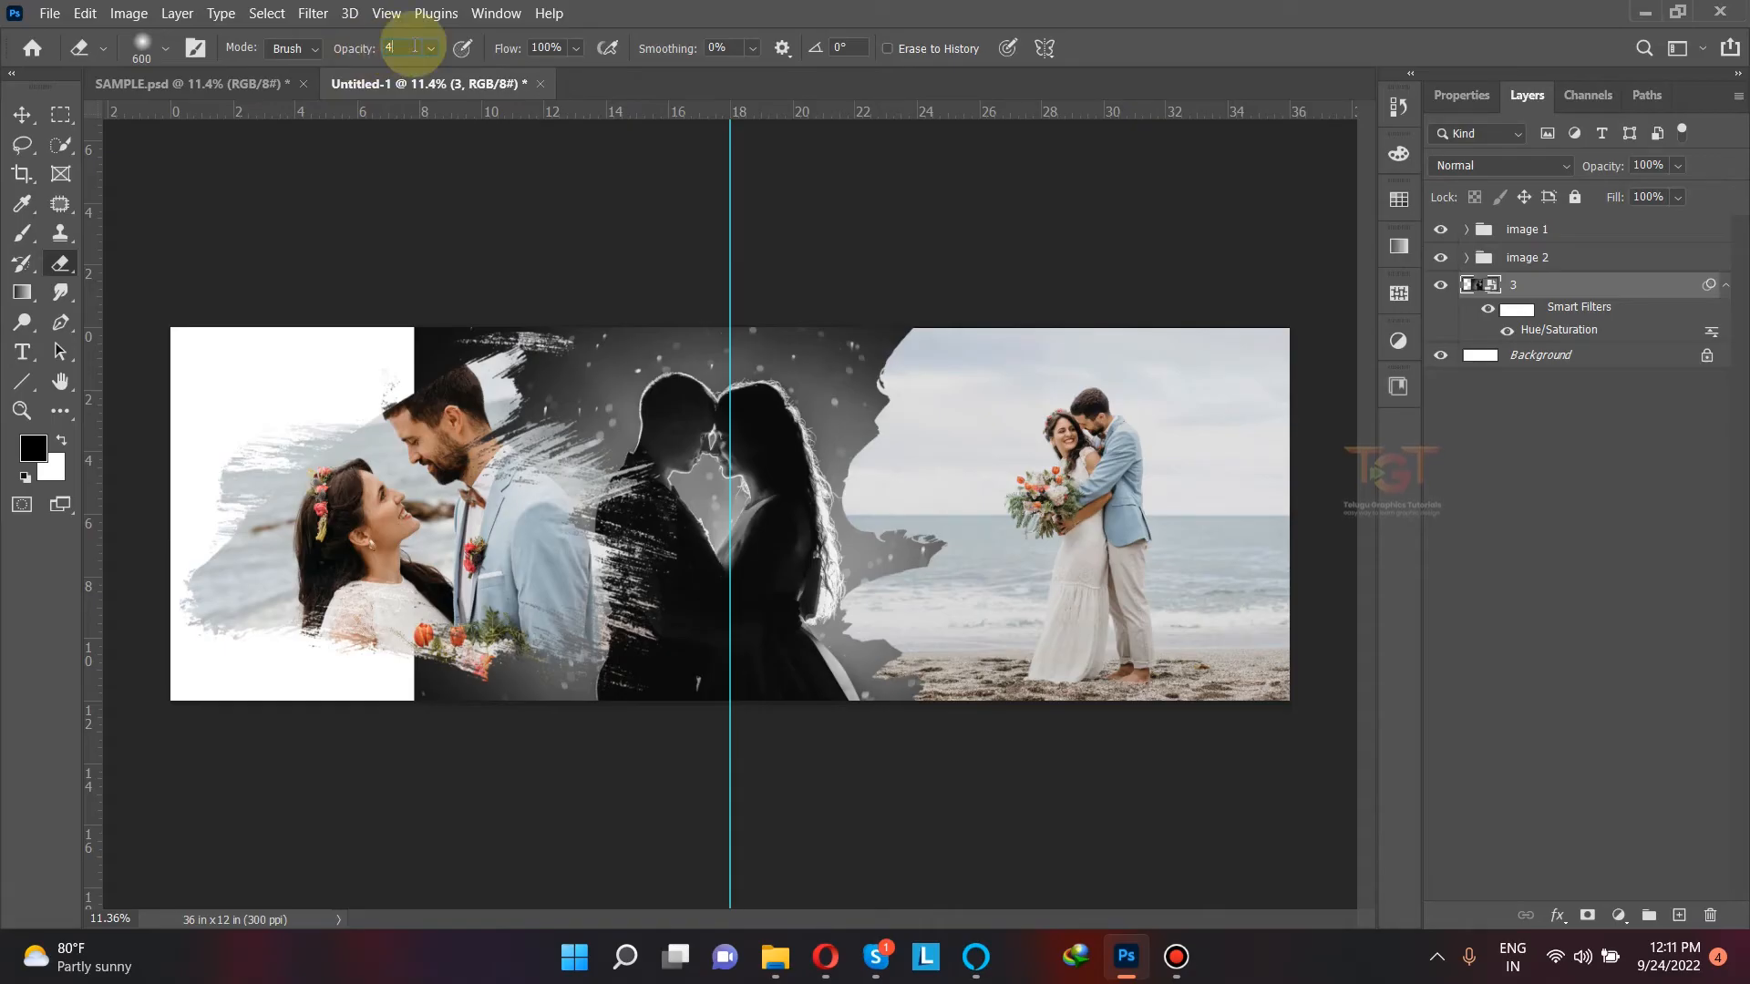
type("5")
left_click(142, 46)
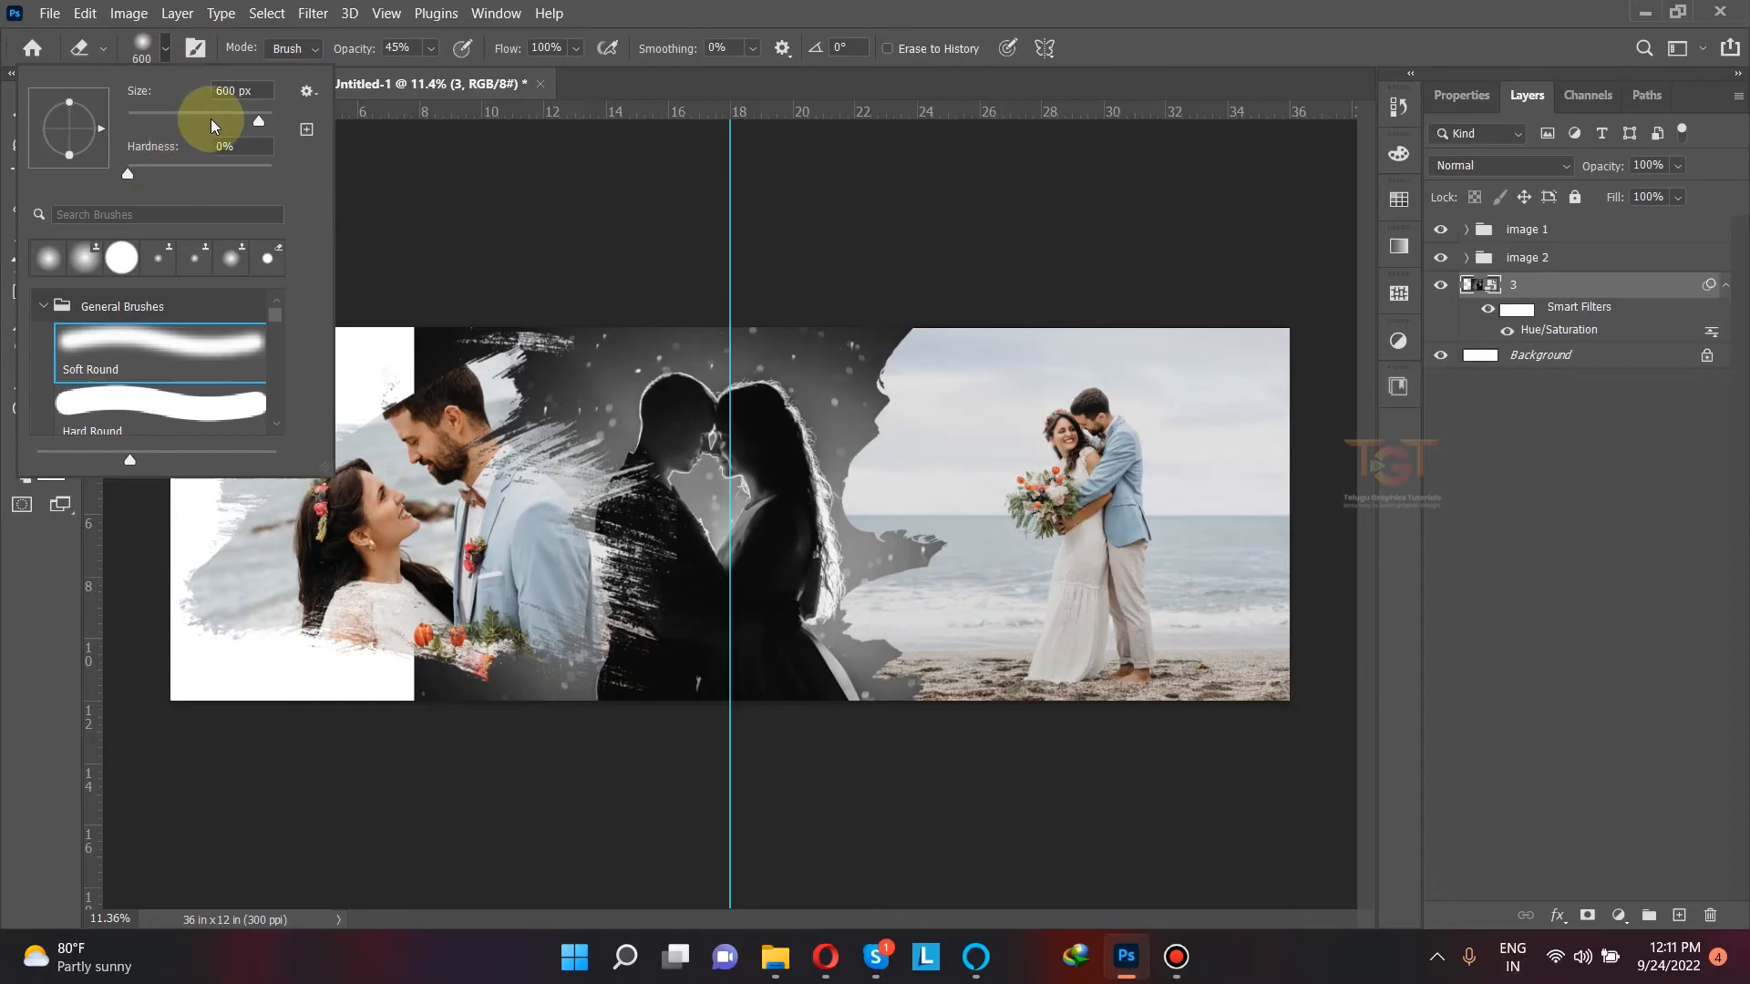
left_click(557, 350)
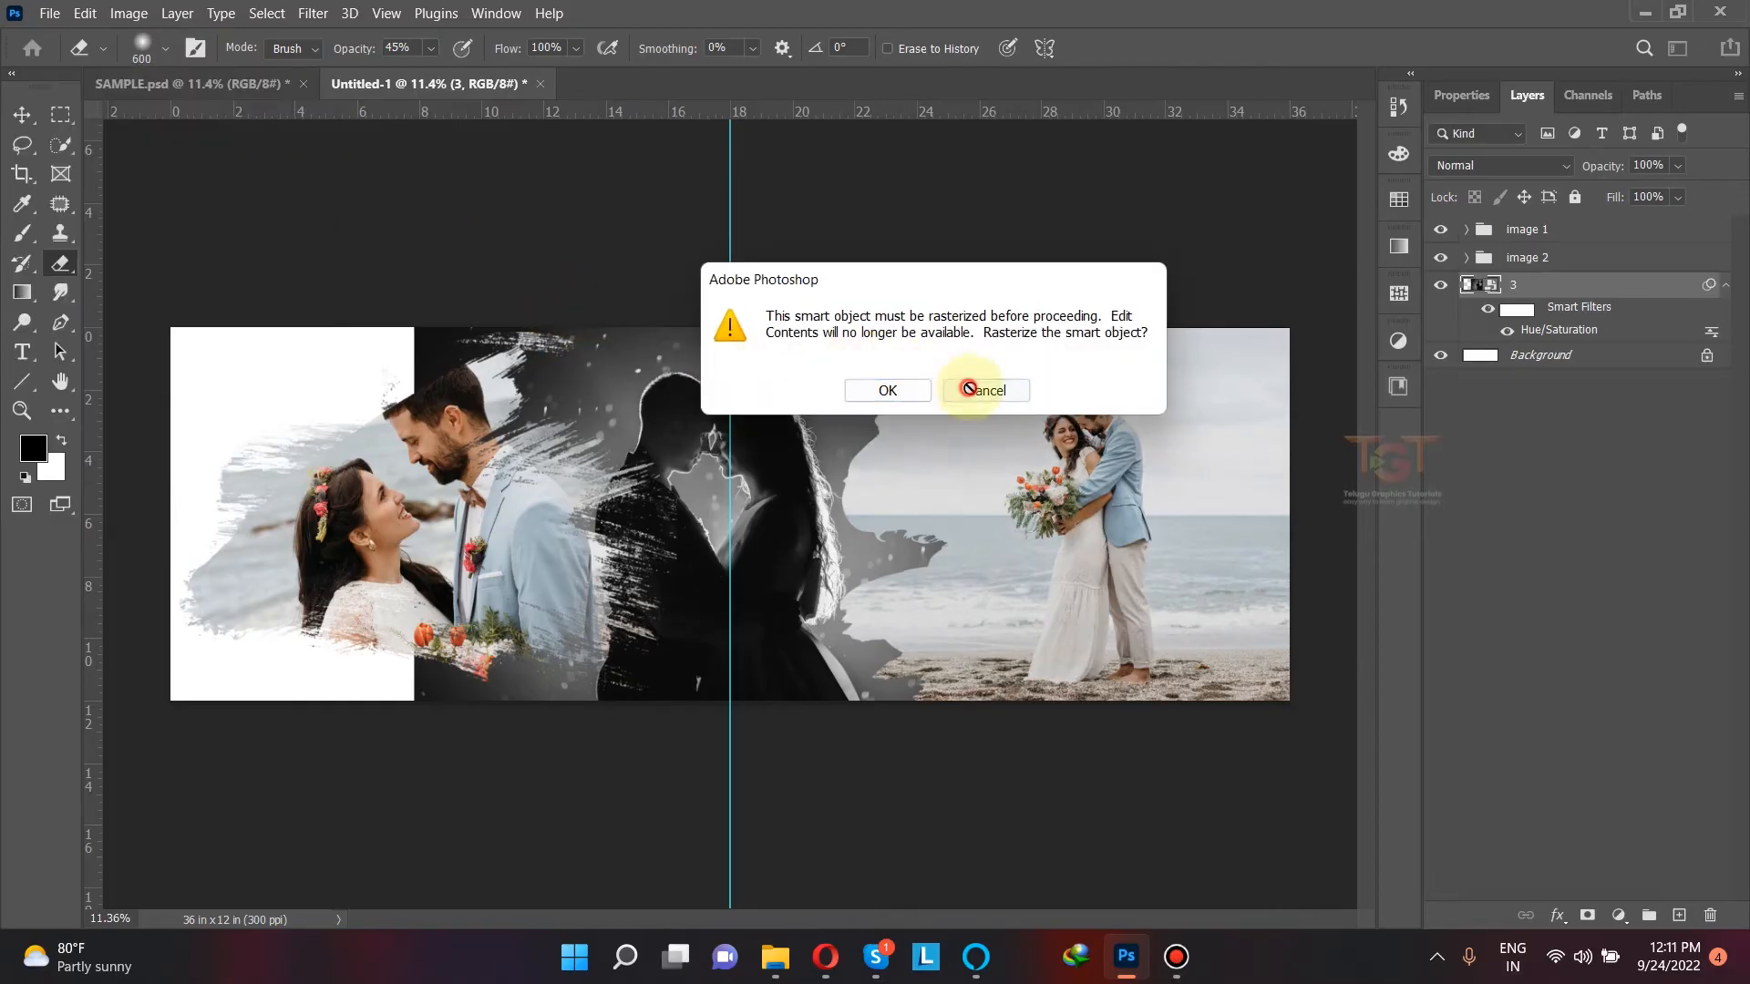
left_click(968, 388)
left_click(598, 358)
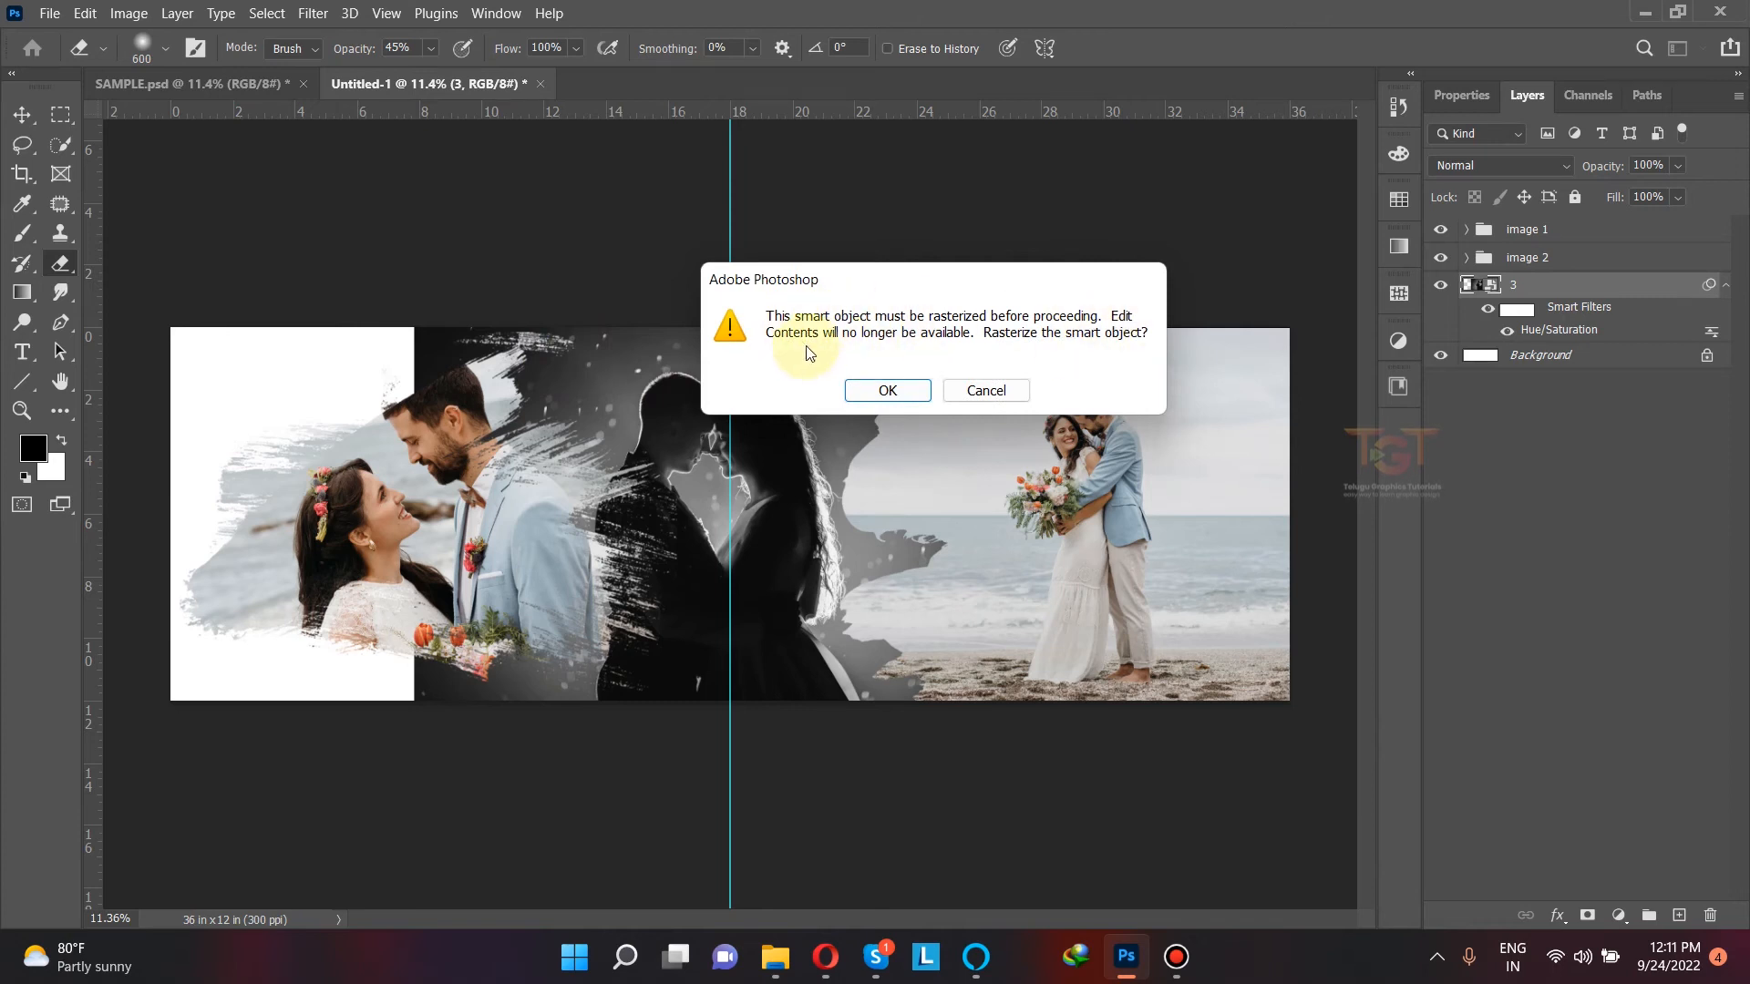
left_click(866, 392)
Step: Enlarge the soft eraser to 1200 px and fade out the hard left and upper edges of photo 3
mouse_move(531, 383)
left_mouse_down()
mouse_move(454, 355)
mouse_move(446, 291)
mouse_move(422, 359)
left_mouse_up()
key("bracketright")
key("bracketright")
key("bracketright")
key("bracketright")
key("bracketright")
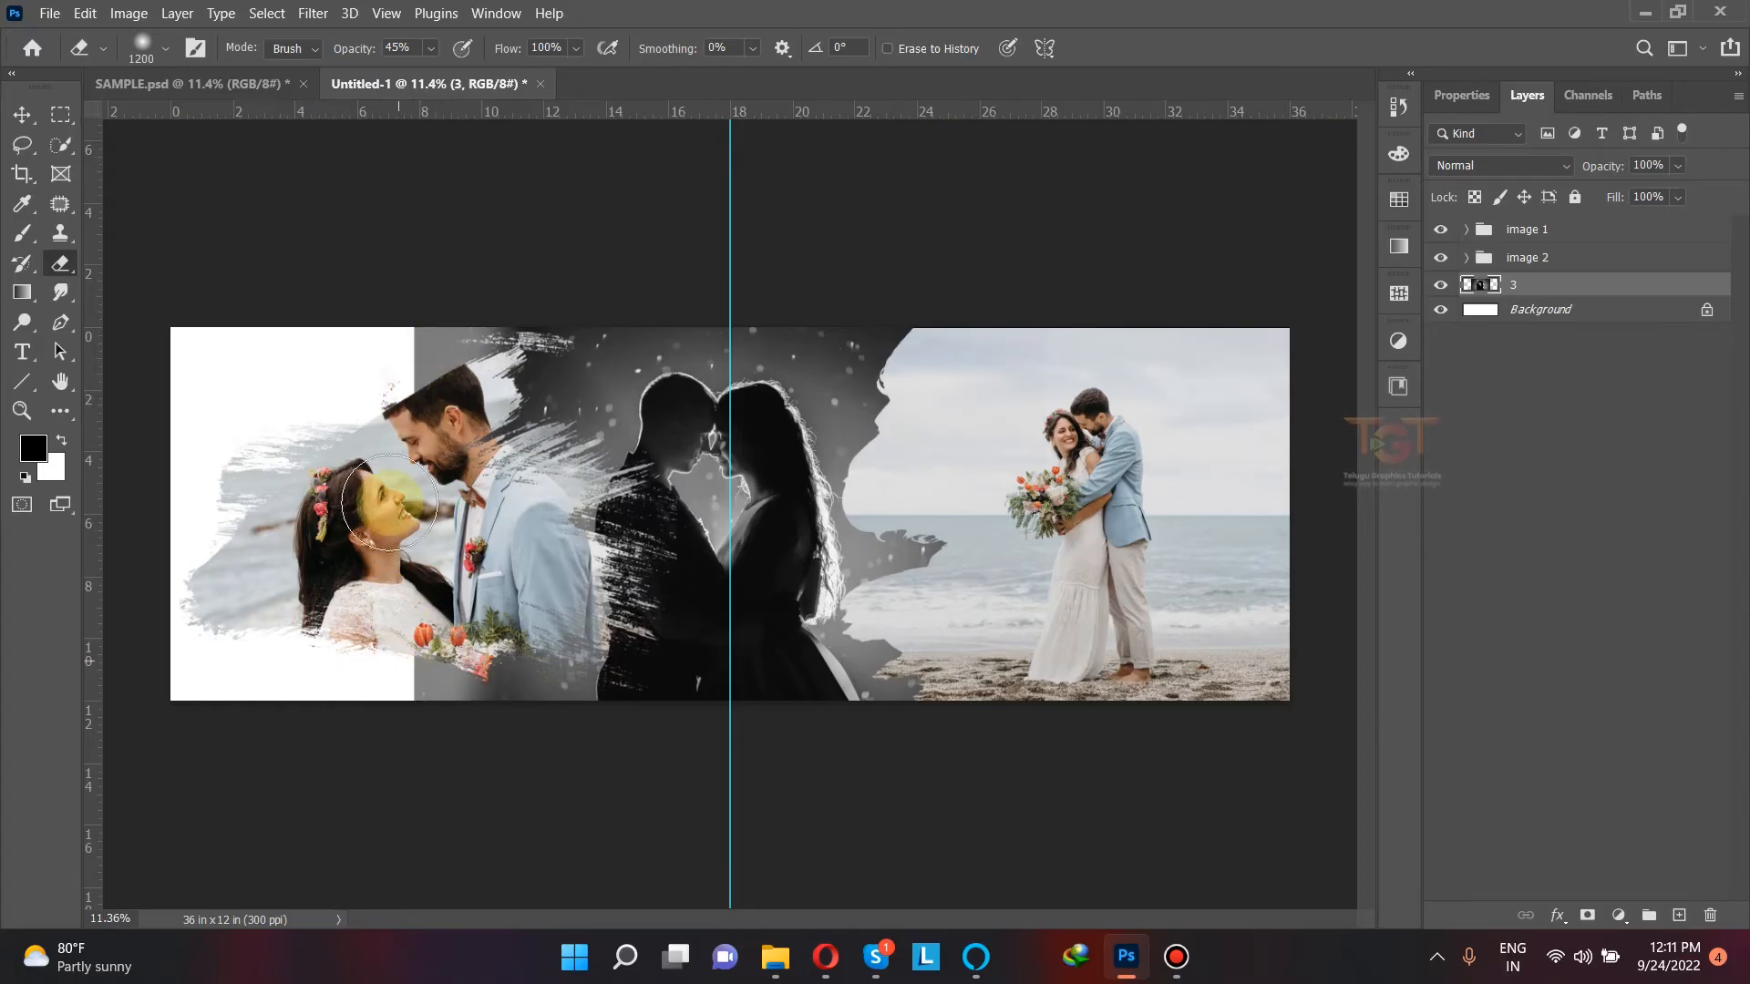
mouse_move(405, 326)
left_mouse_down()
mouse_move(398, 714)
mouse_move(410, 658)
left_mouse_up()
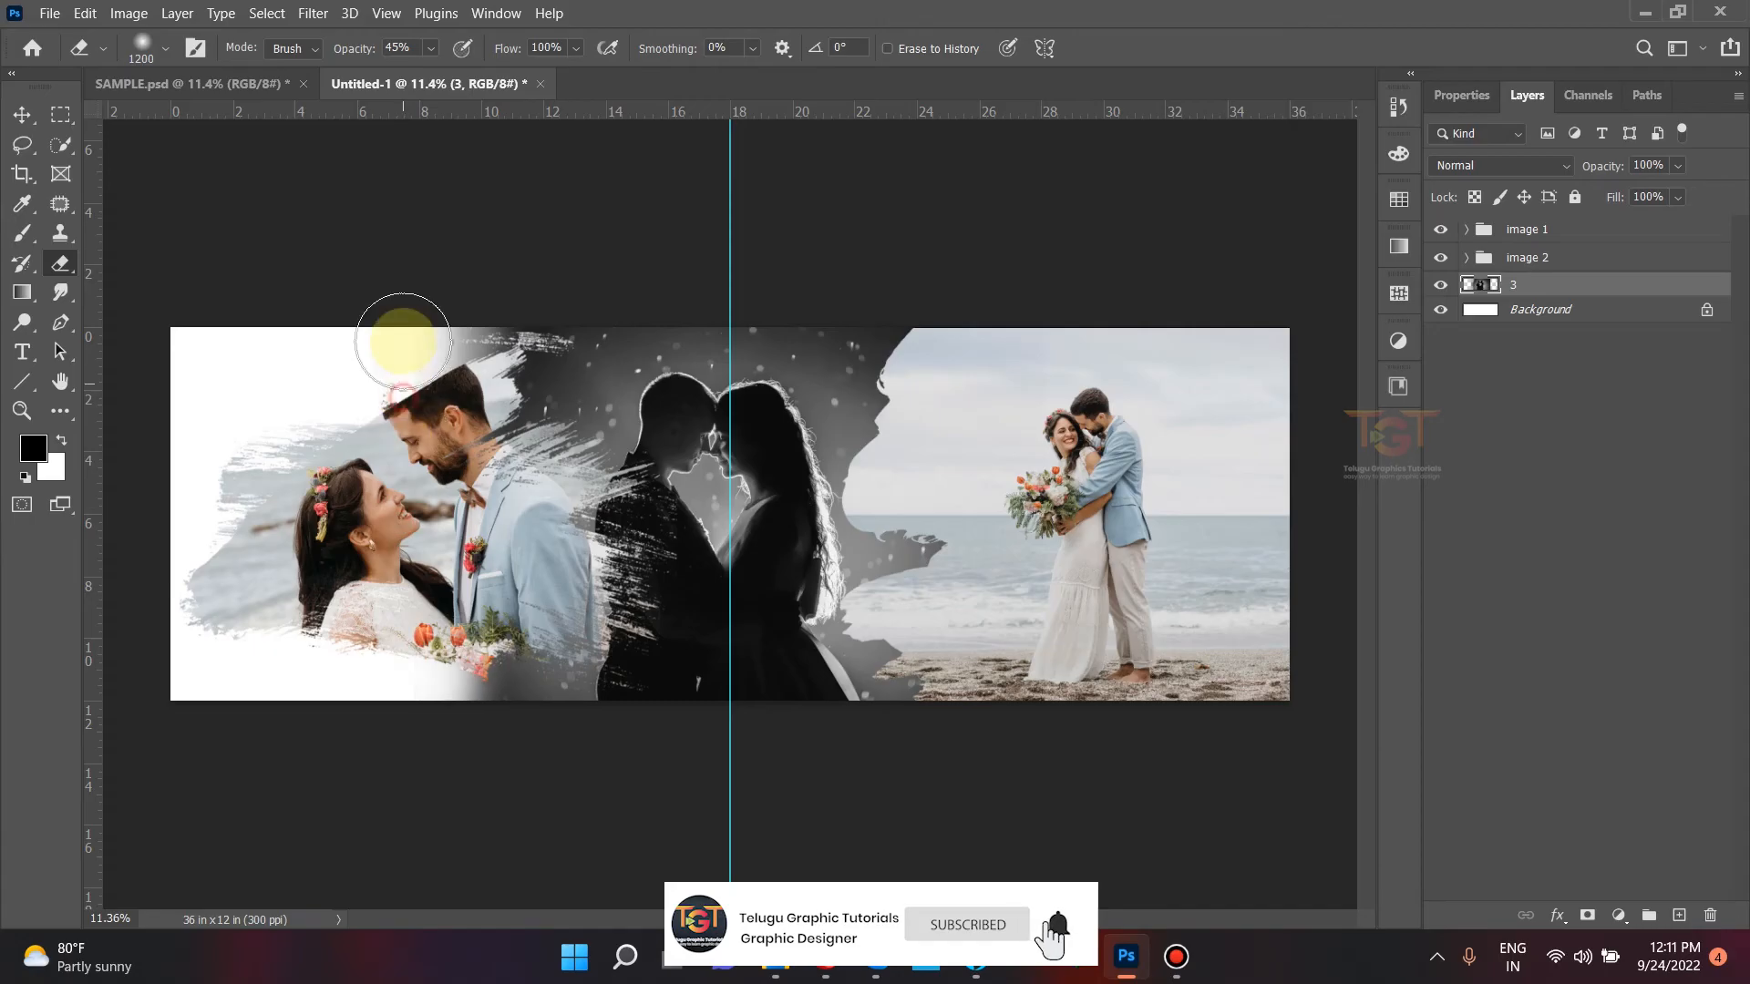
mouse_move(459, 303)
left_mouse_down()
mouse_move(425, 412)
mouse_move(427, 629)
left_mouse_up()
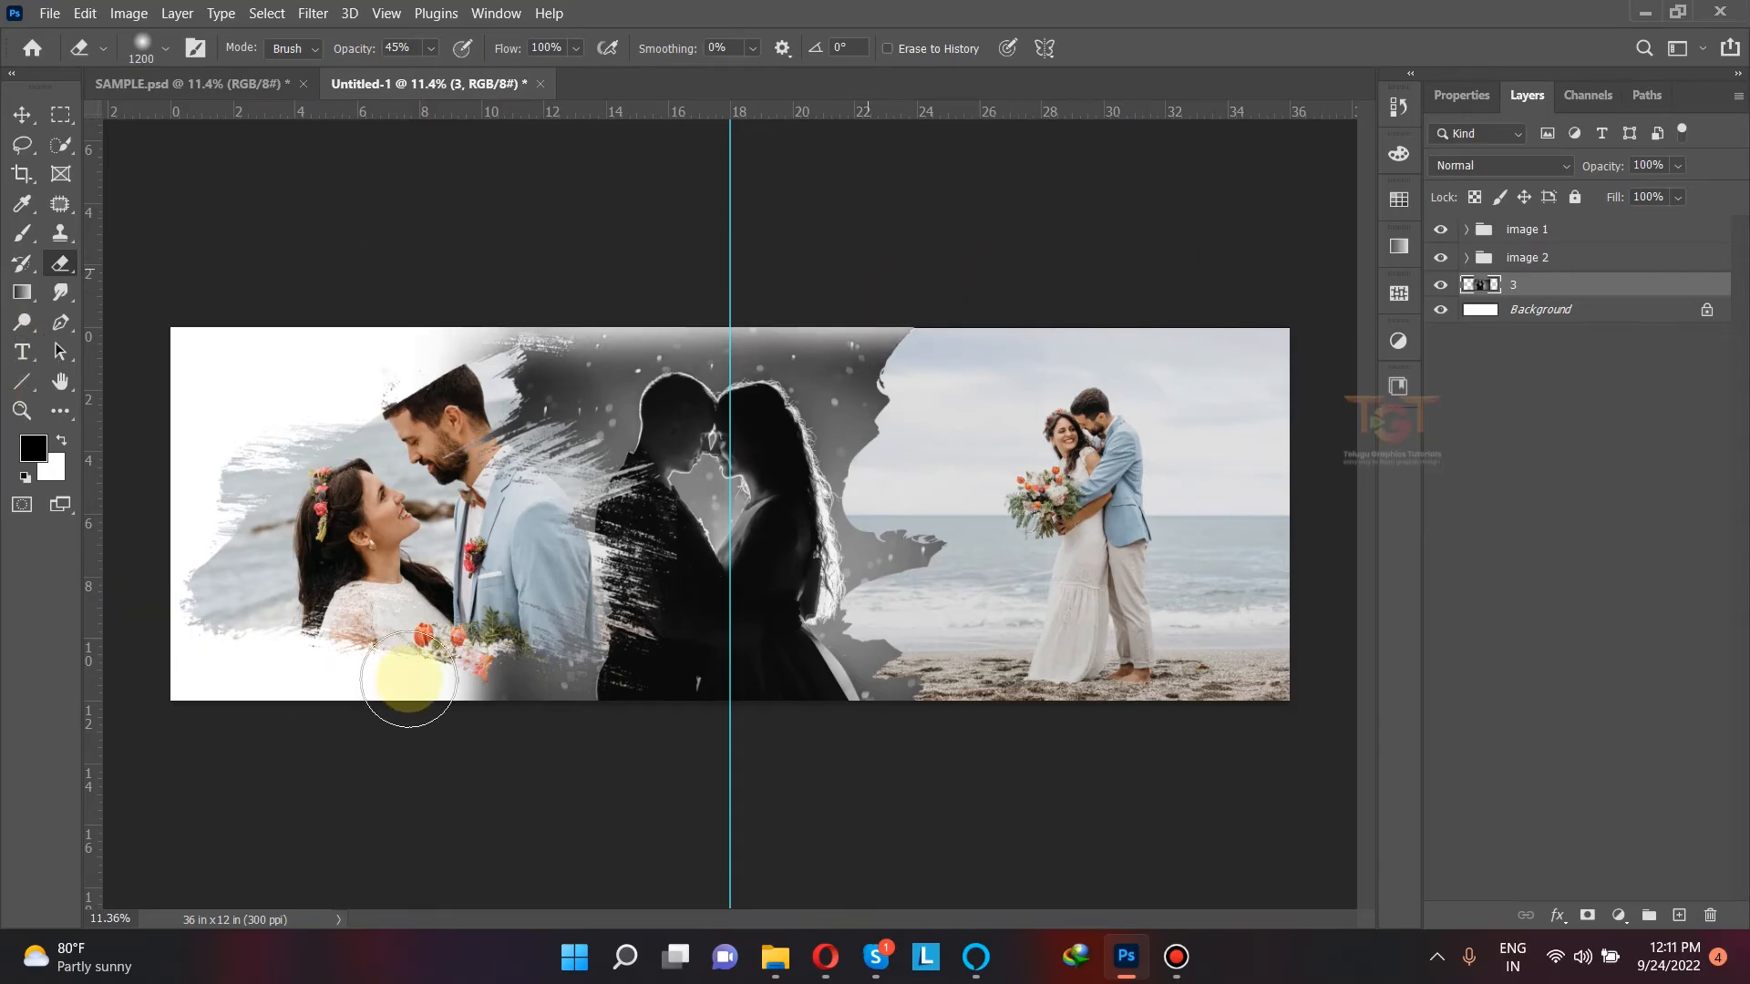
mouse_move(426, 680)
left_mouse_down()
mouse_move(523, 787)
mouse_move(597, 928)
left_mouse_up()
Step: Set the opacity of photo 3's layer to 50%
left_click(22, 114)
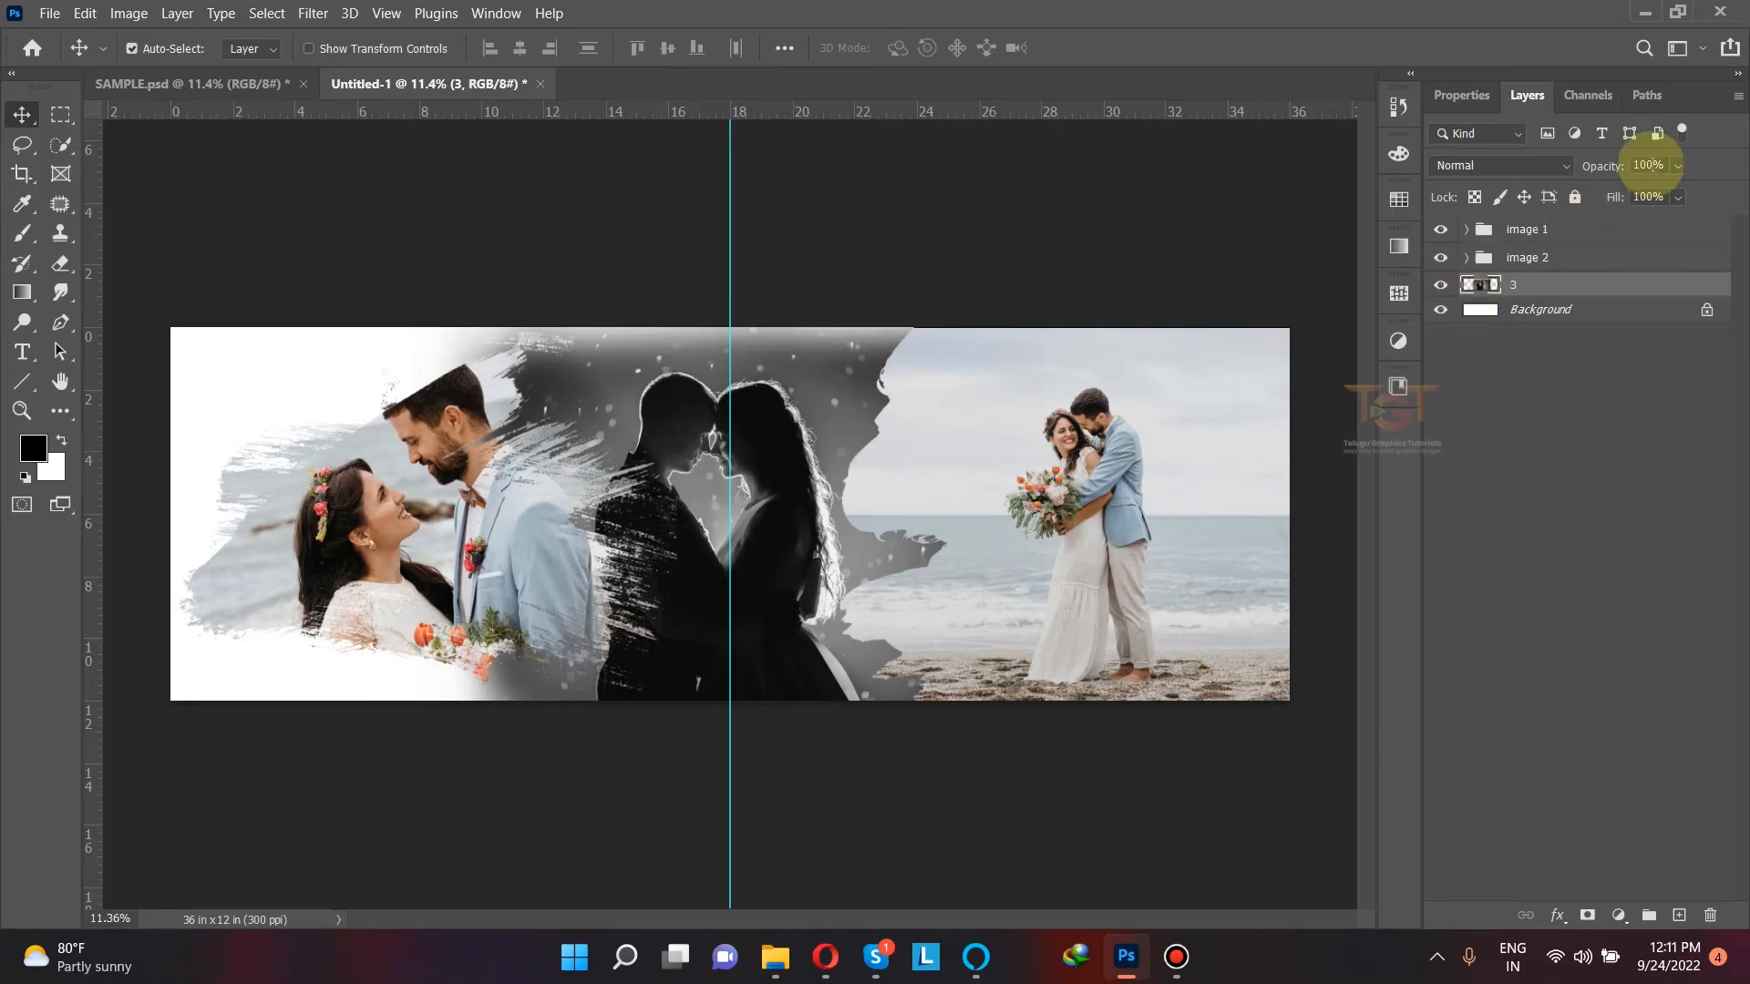
left_click(1647, 165)
type("50")
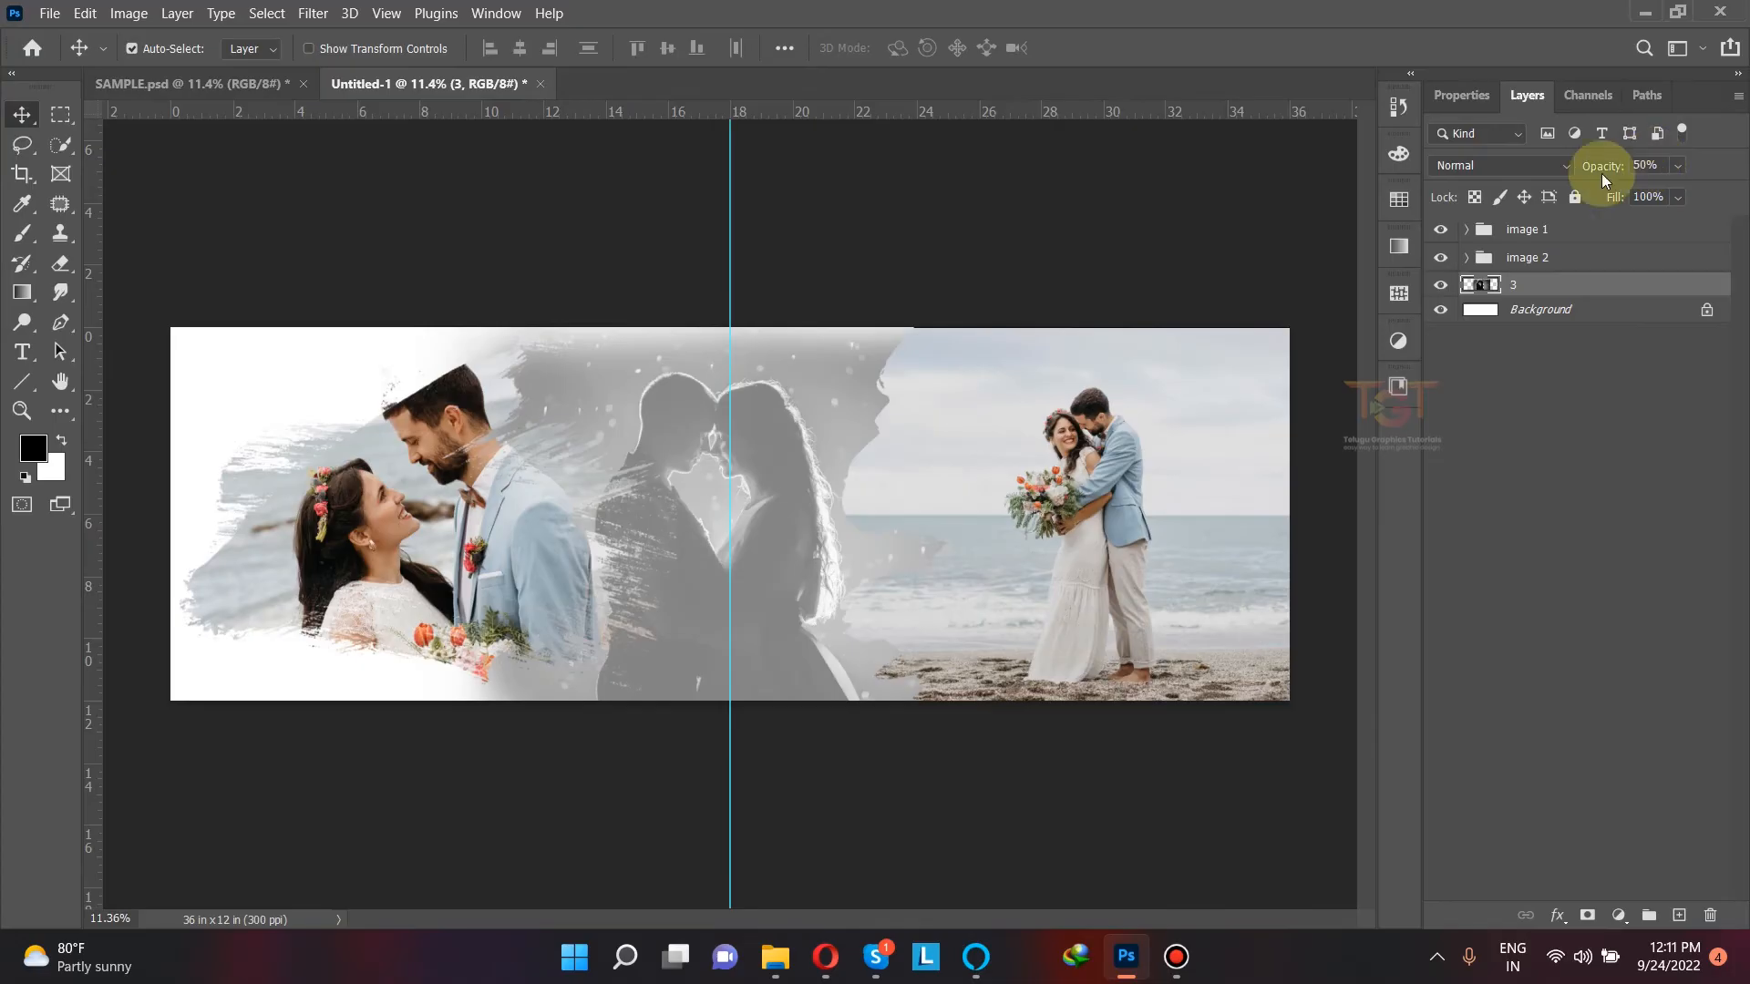
left_click(962, 246)
Step: Add a Solid Color fill layer in dark gray #2d2d2d and move it beneath photo 3's layer
left_click(1611, 287)
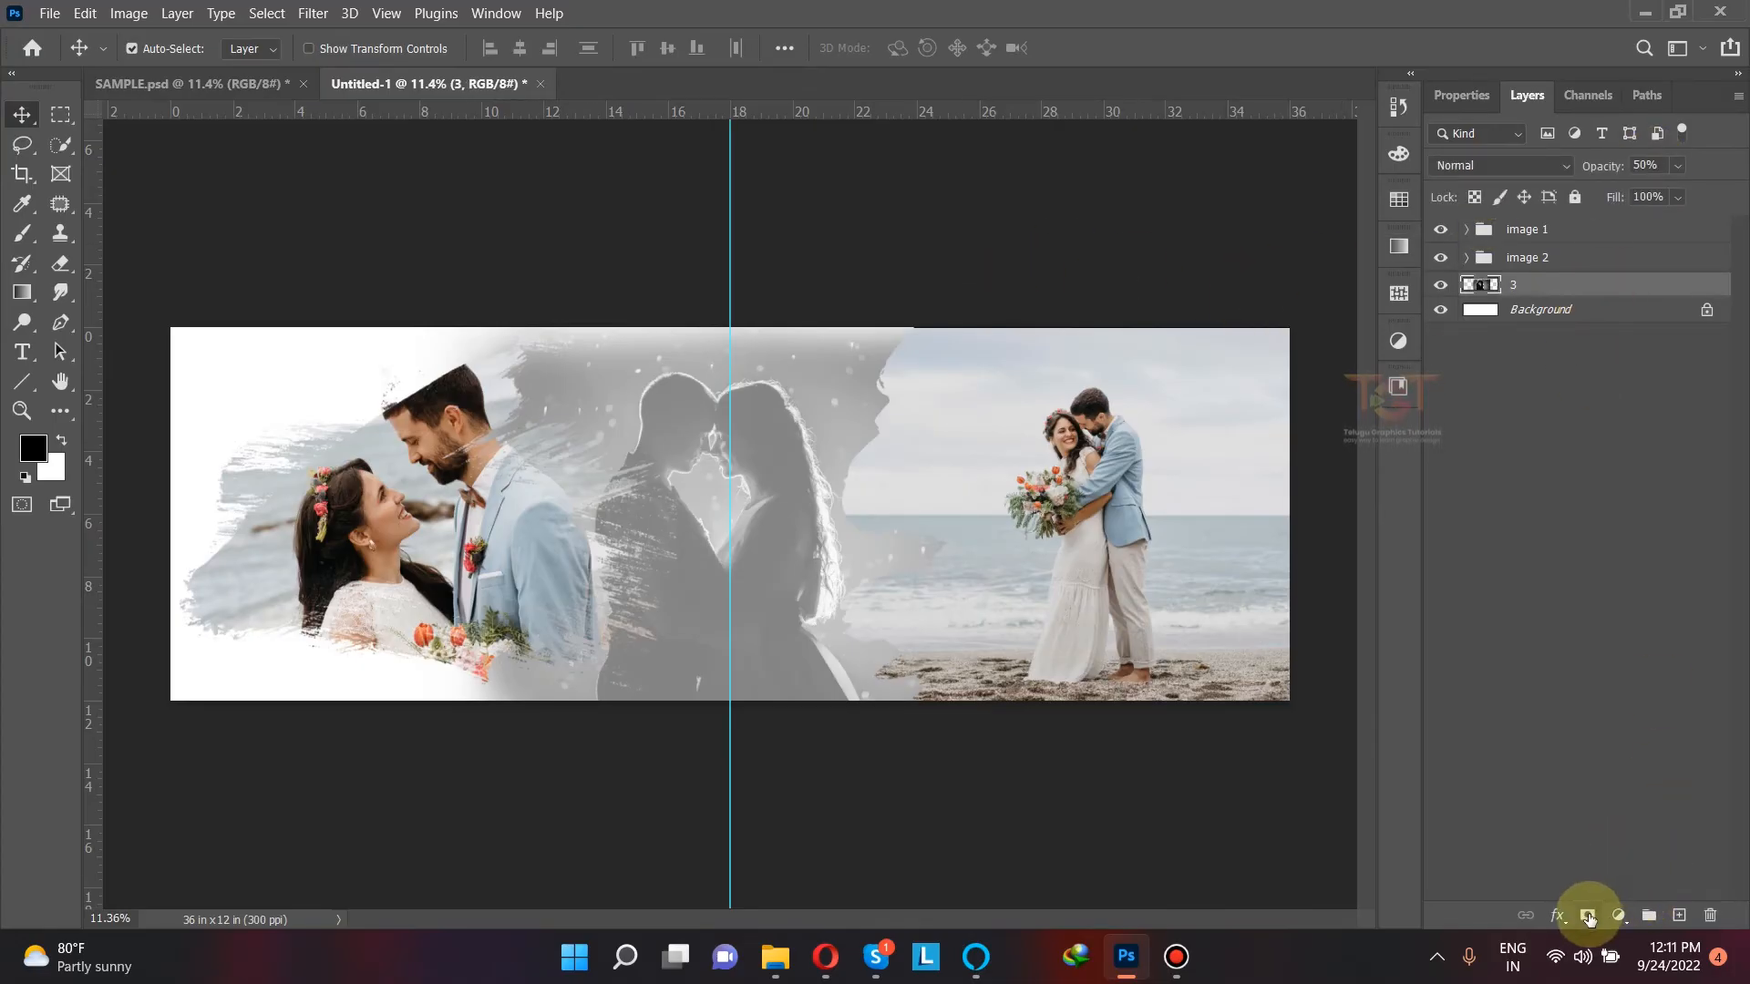
left_click(1618, 915)
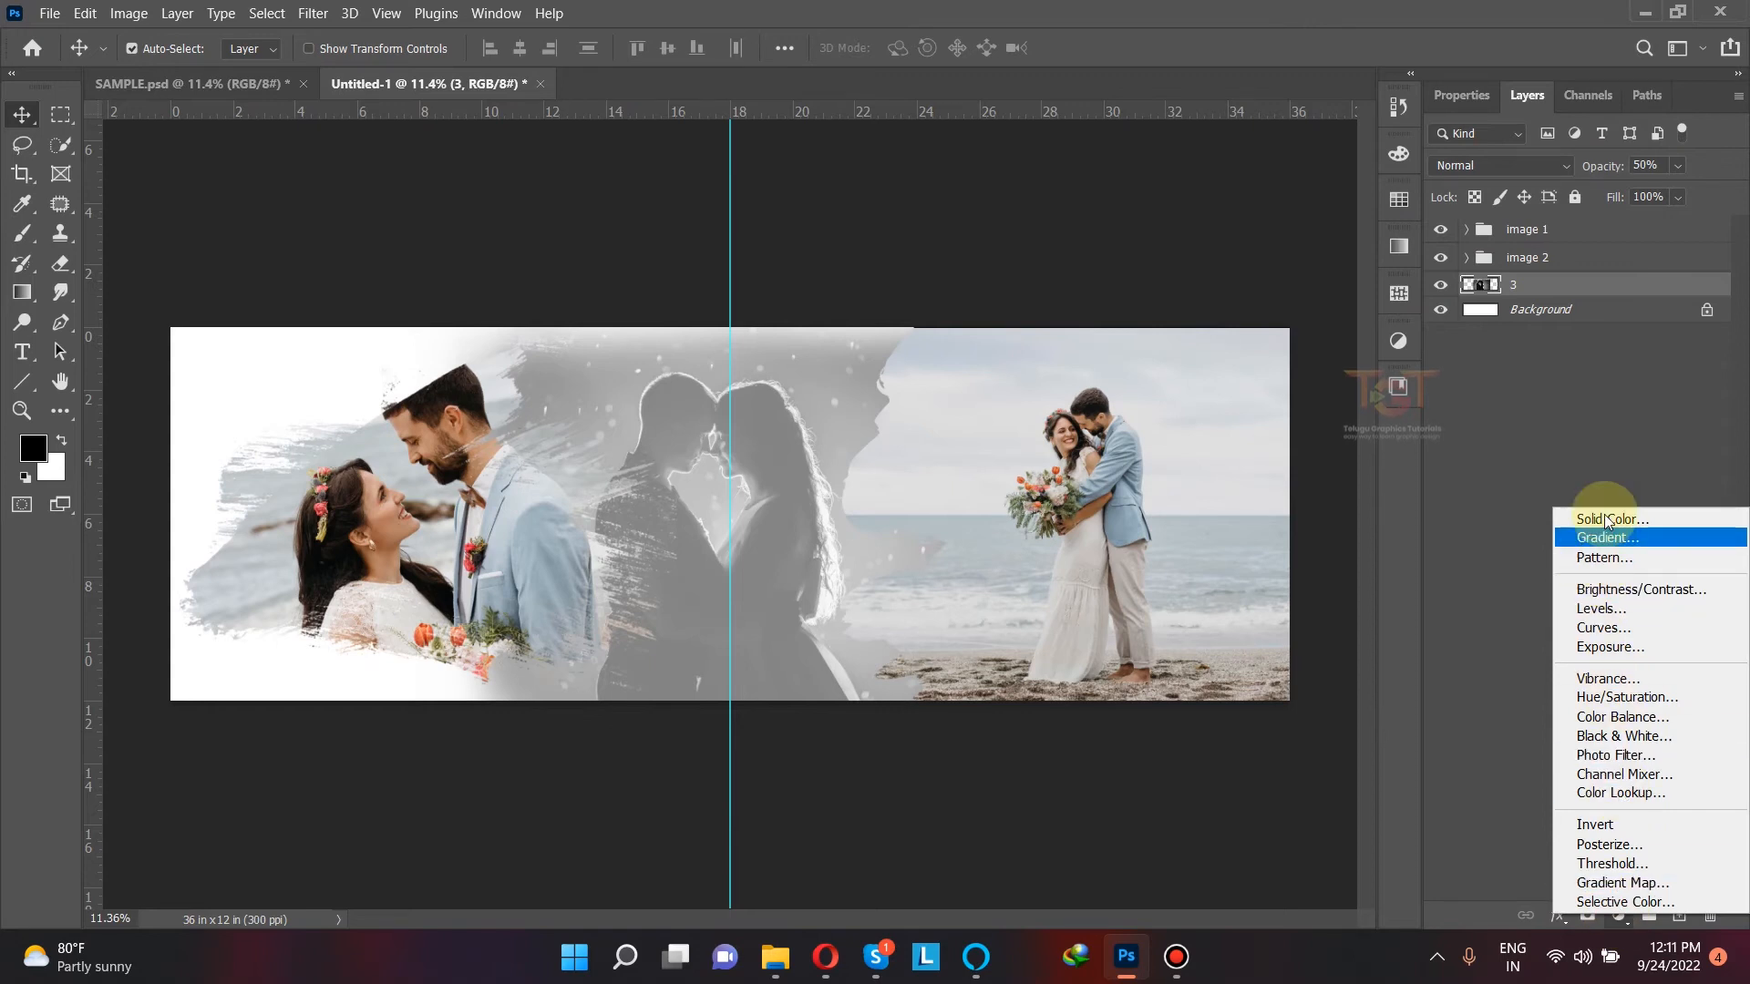
left_click(1554, 483)
left_click(1621, 915)
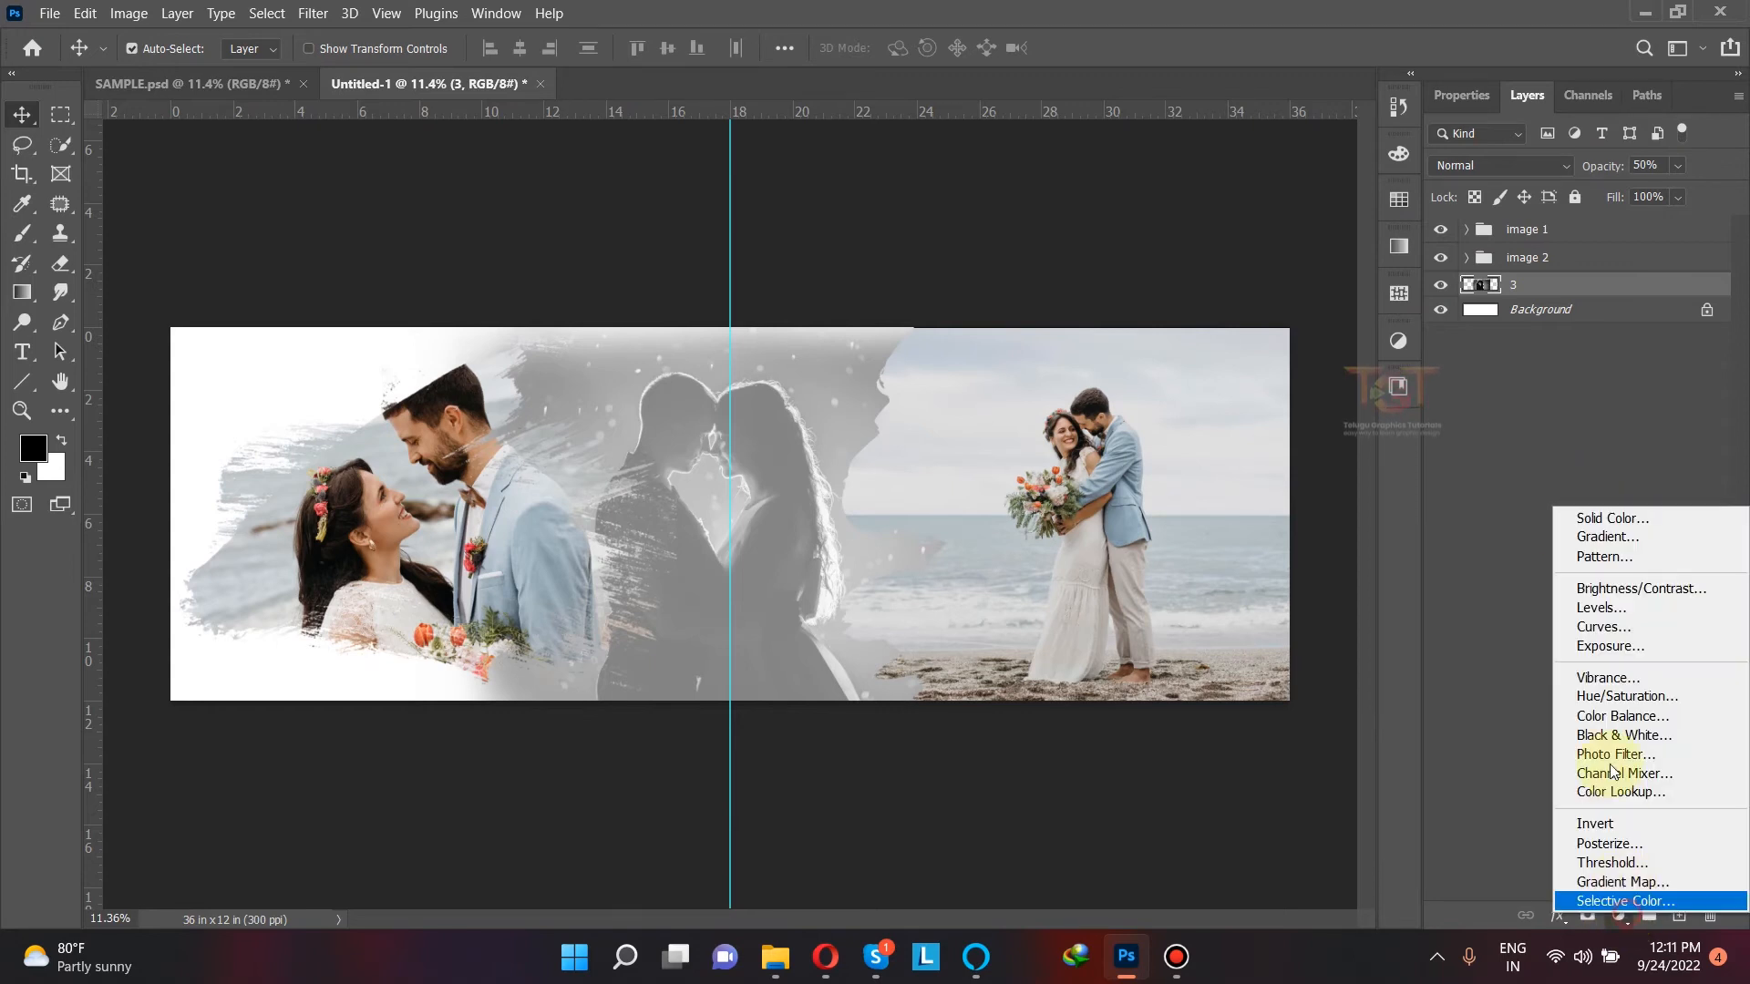
left_click(1609, 516)
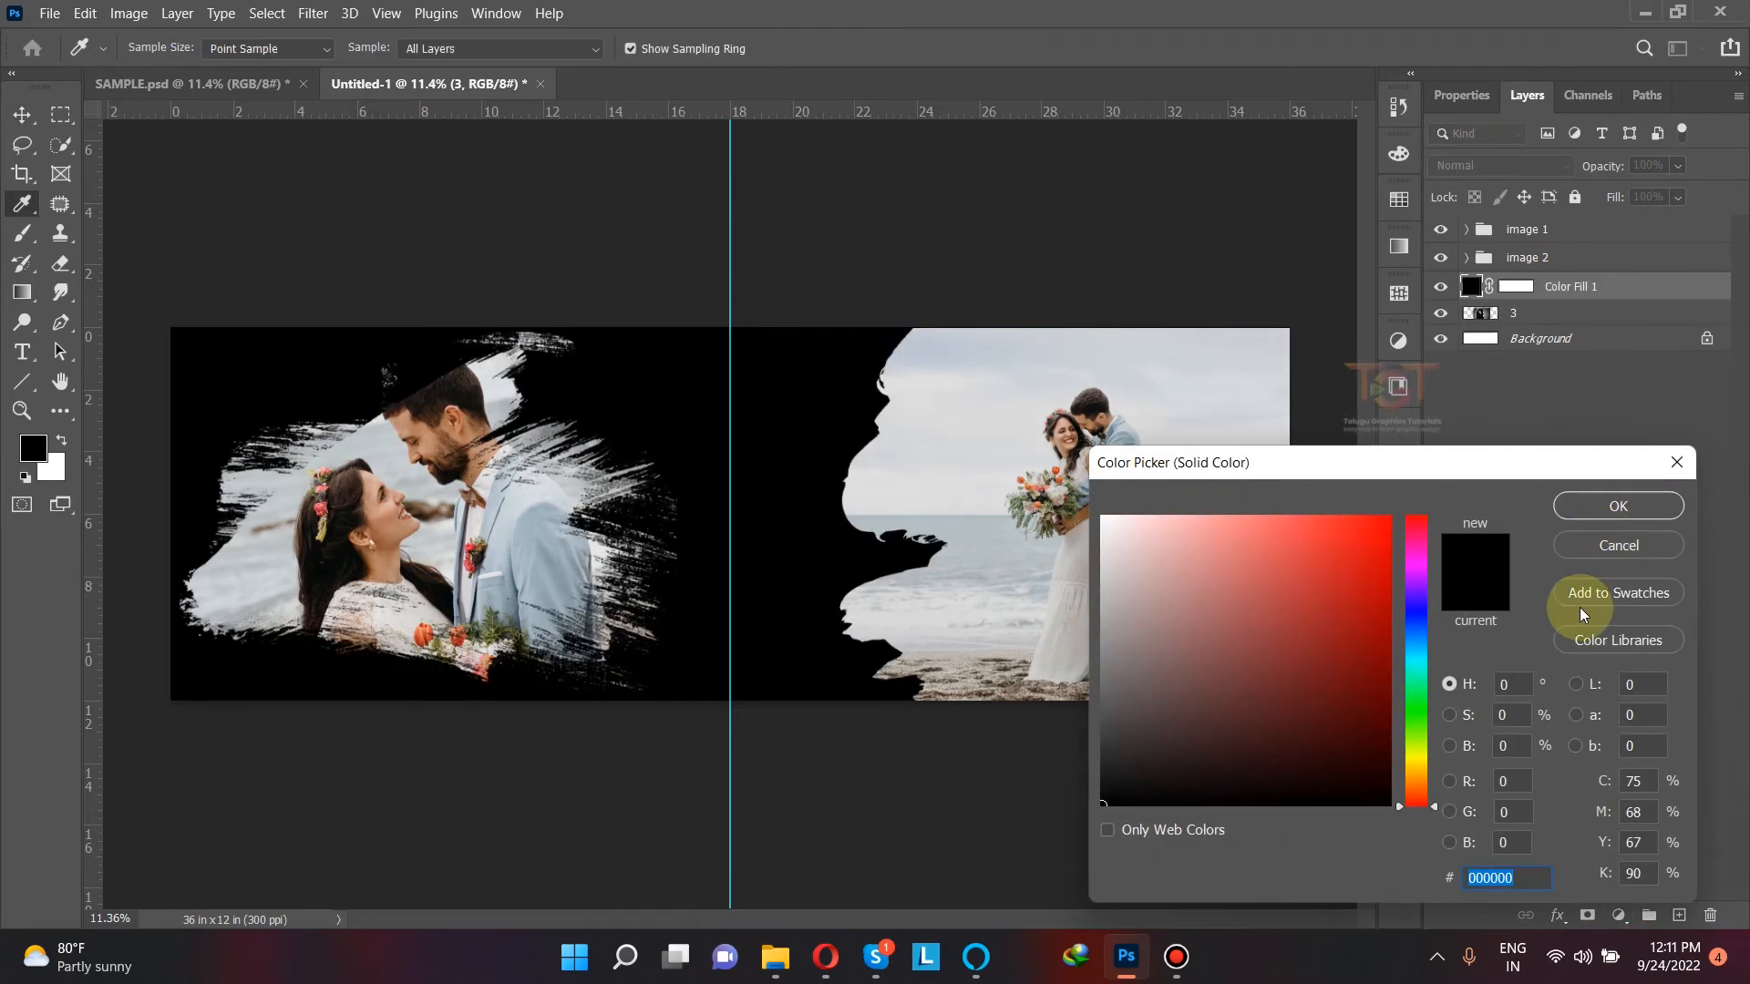
left_click_drag(1115, 779, 1088, 736)
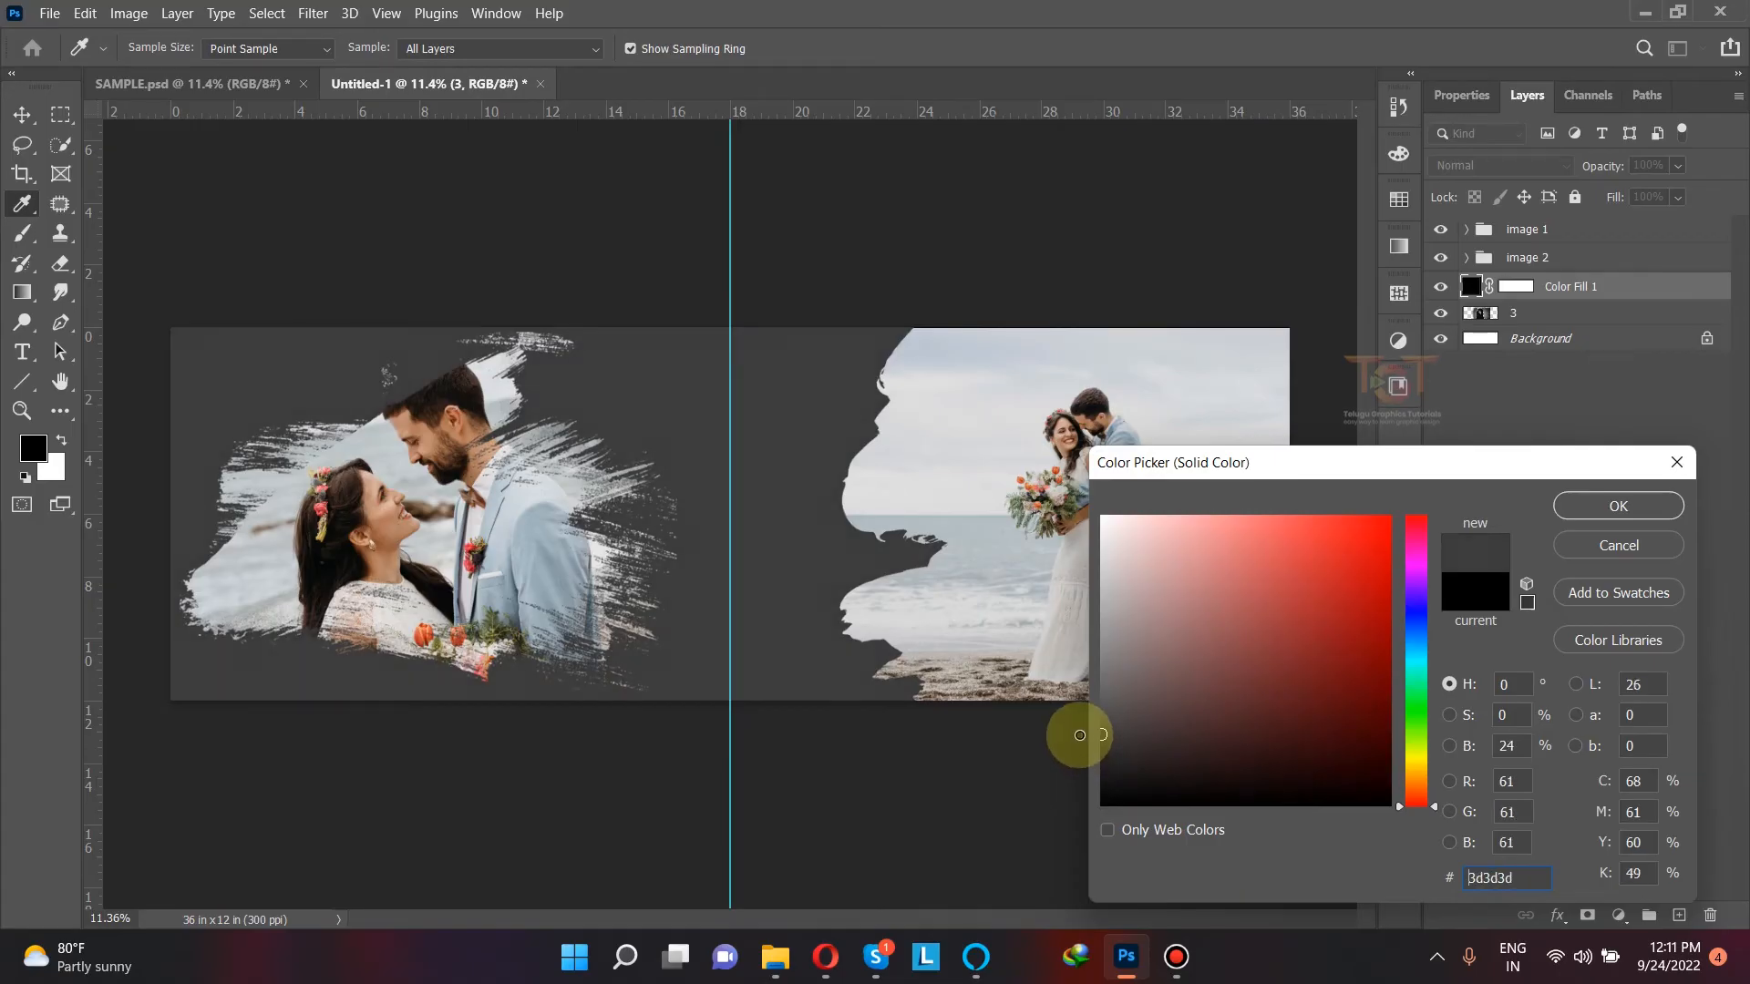
left_click_drag(1083, 755, 1084, 756)
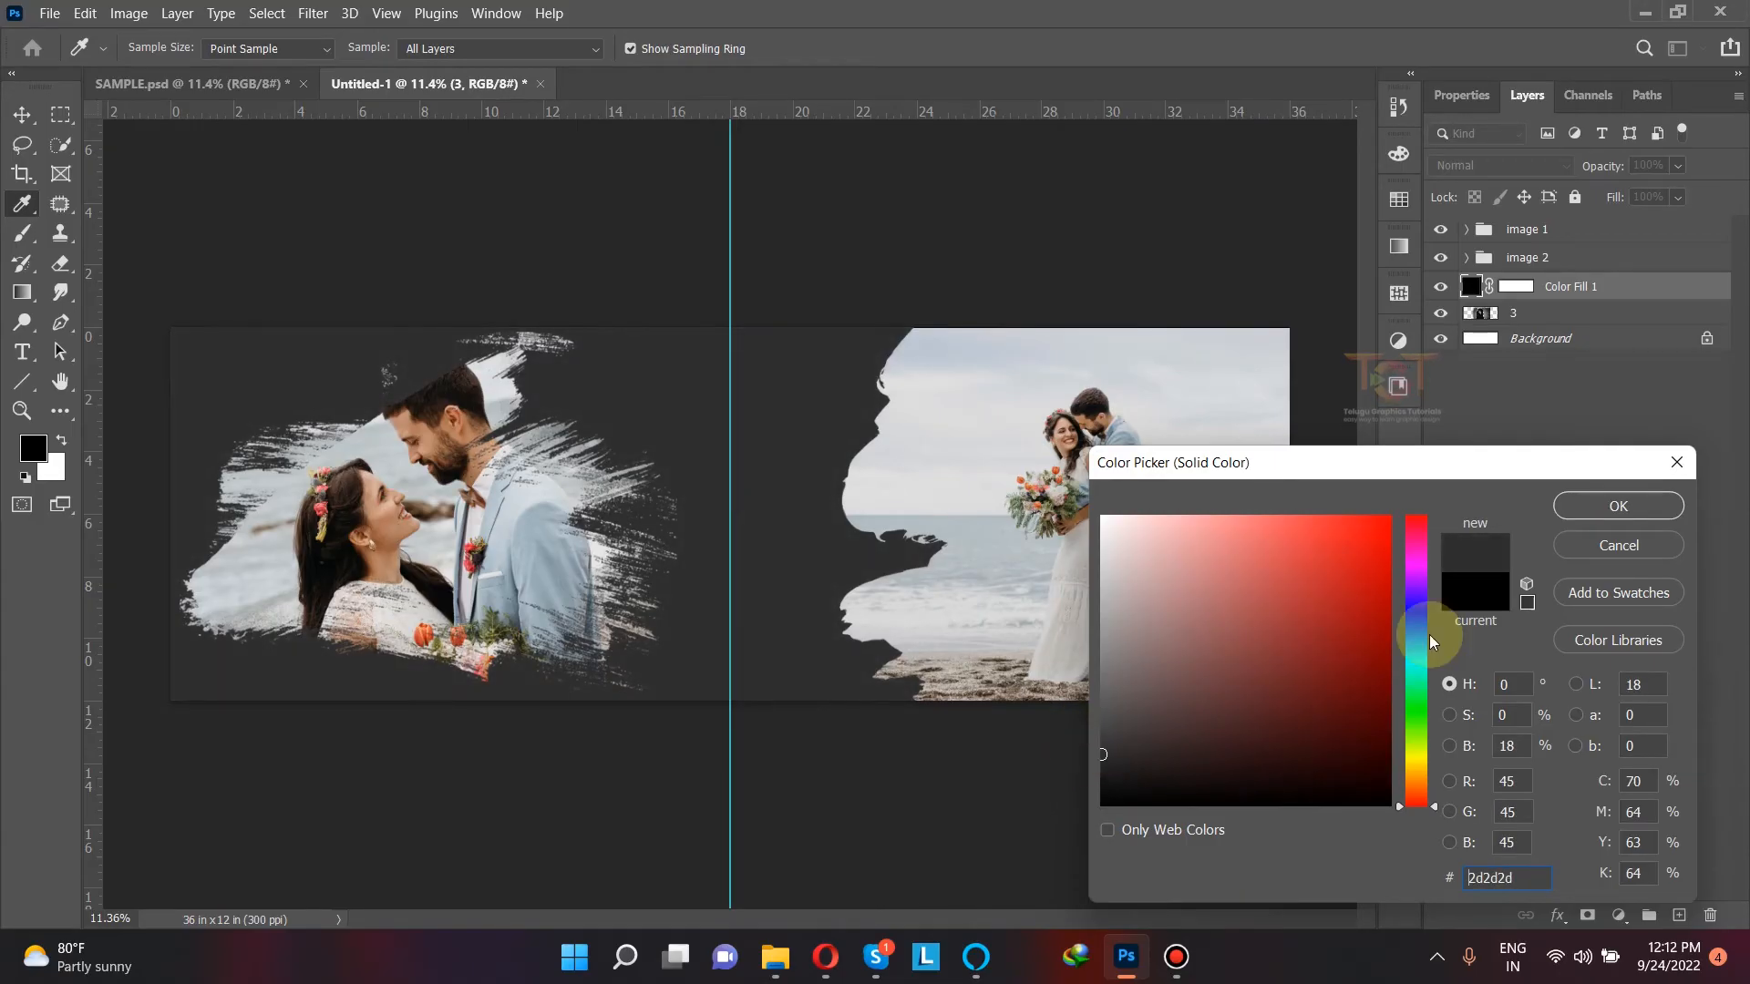
left_click(1581, 517)
mouse_move(1614, 286)
left_mouse_down()
mouse_move(1616, 352)
mouse_move(1613, 319)
left_mouse_up()
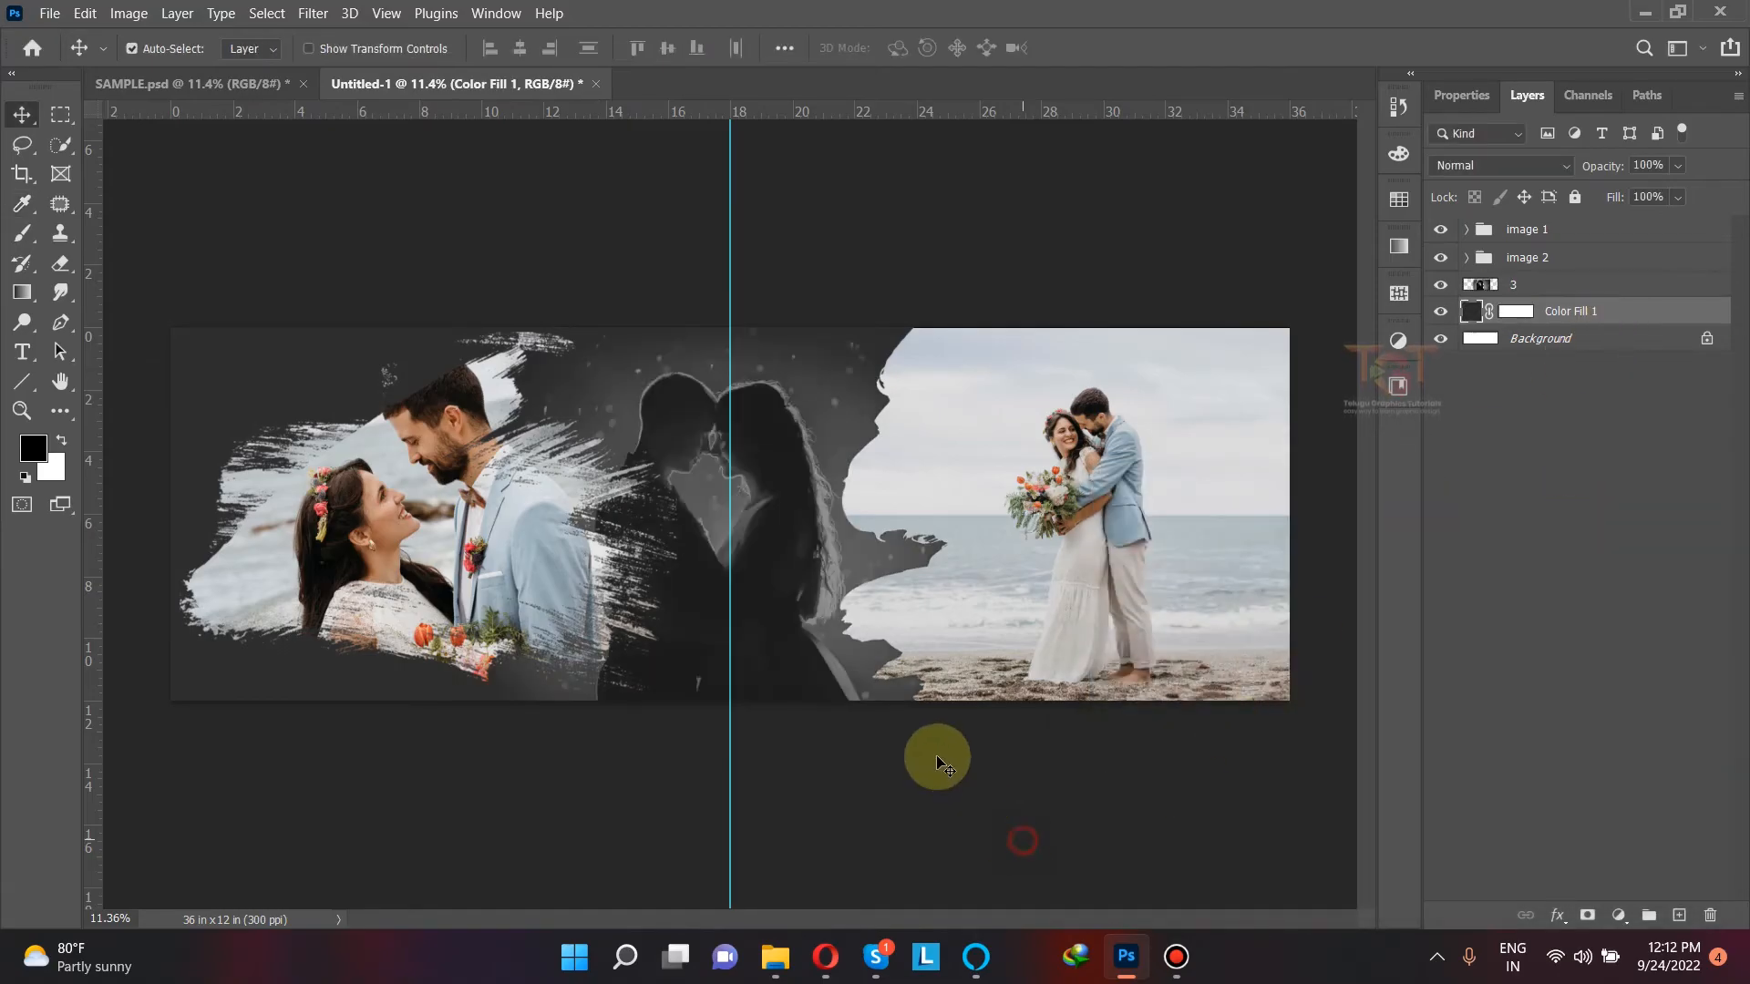
Step: Lighten the solid color background fill to #353535
left_click(781, 500)
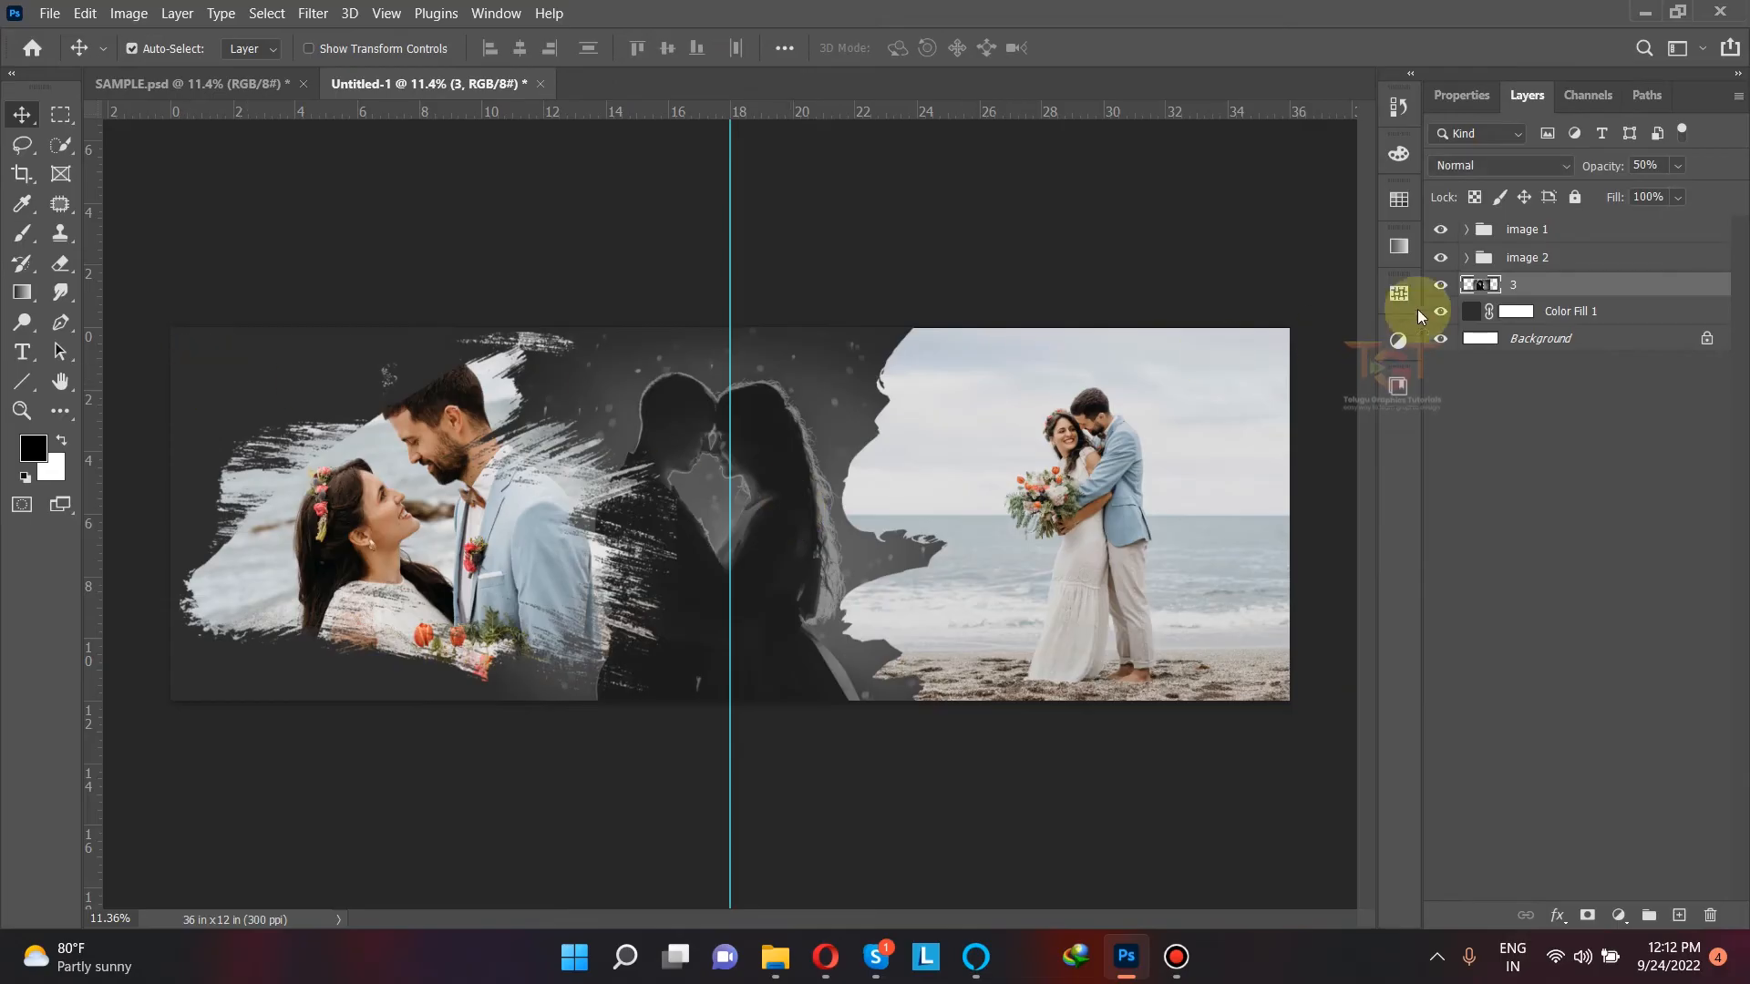
double_click(1469, 310)
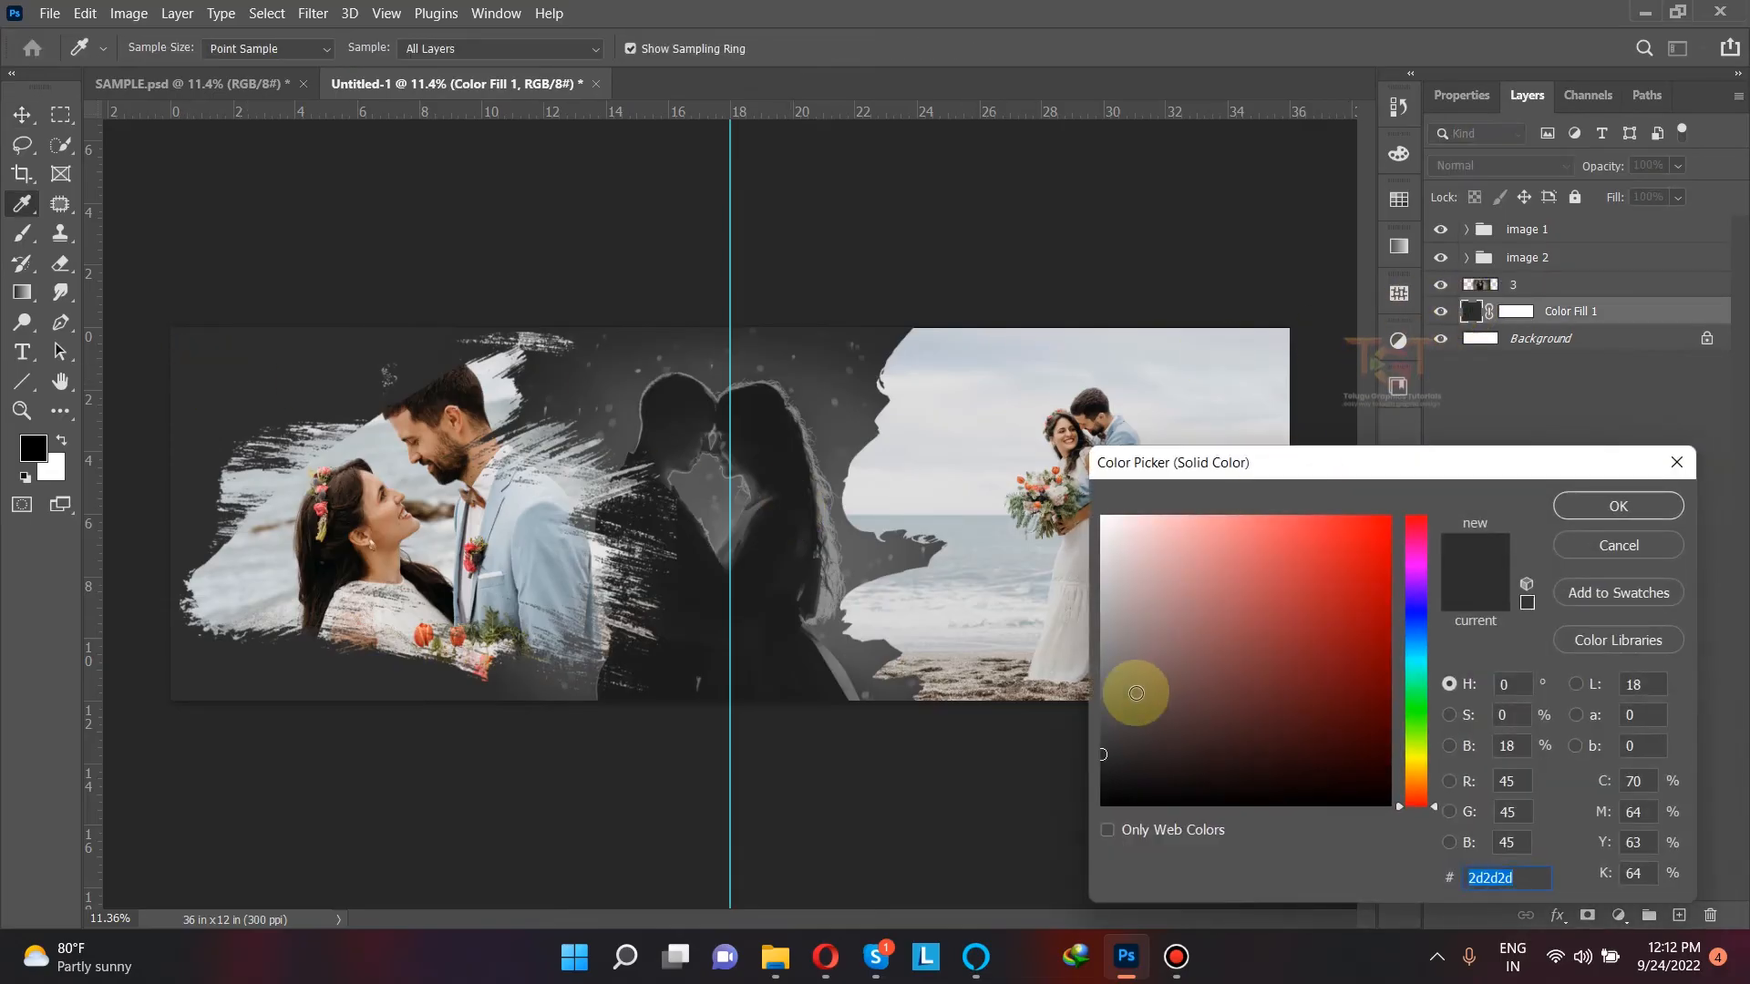
left_click_drag(1095, 764, 1083, 744)
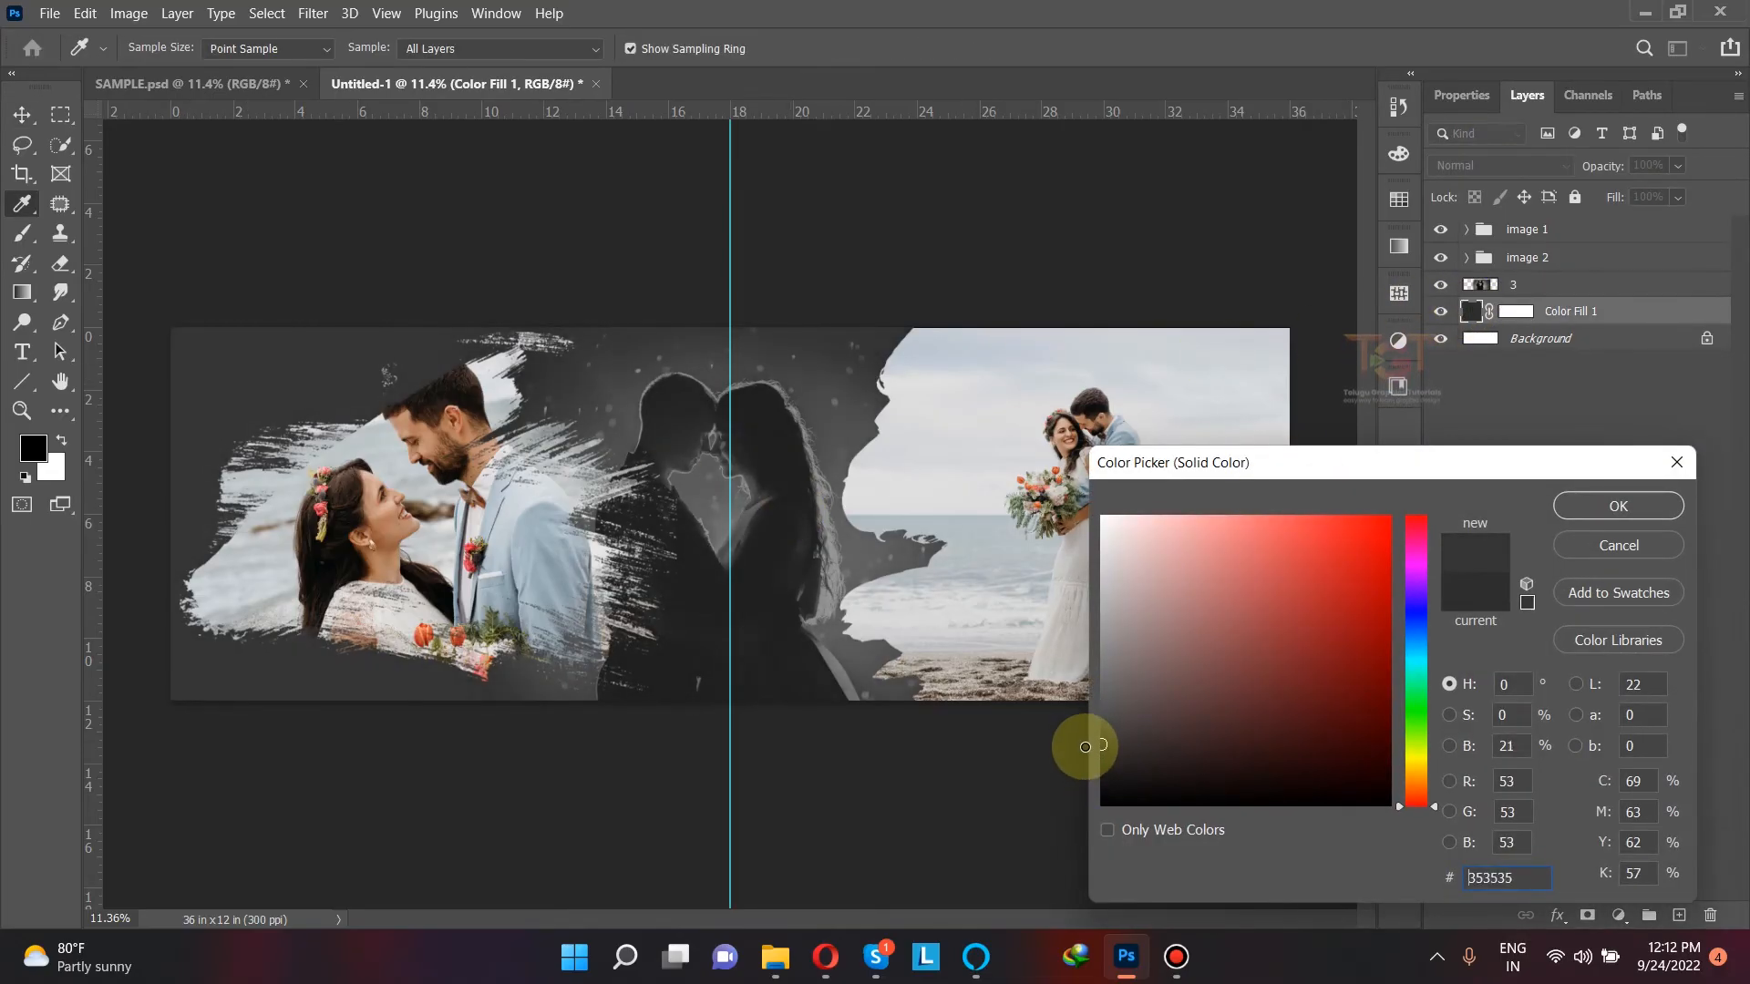
left_click(1608, 504)
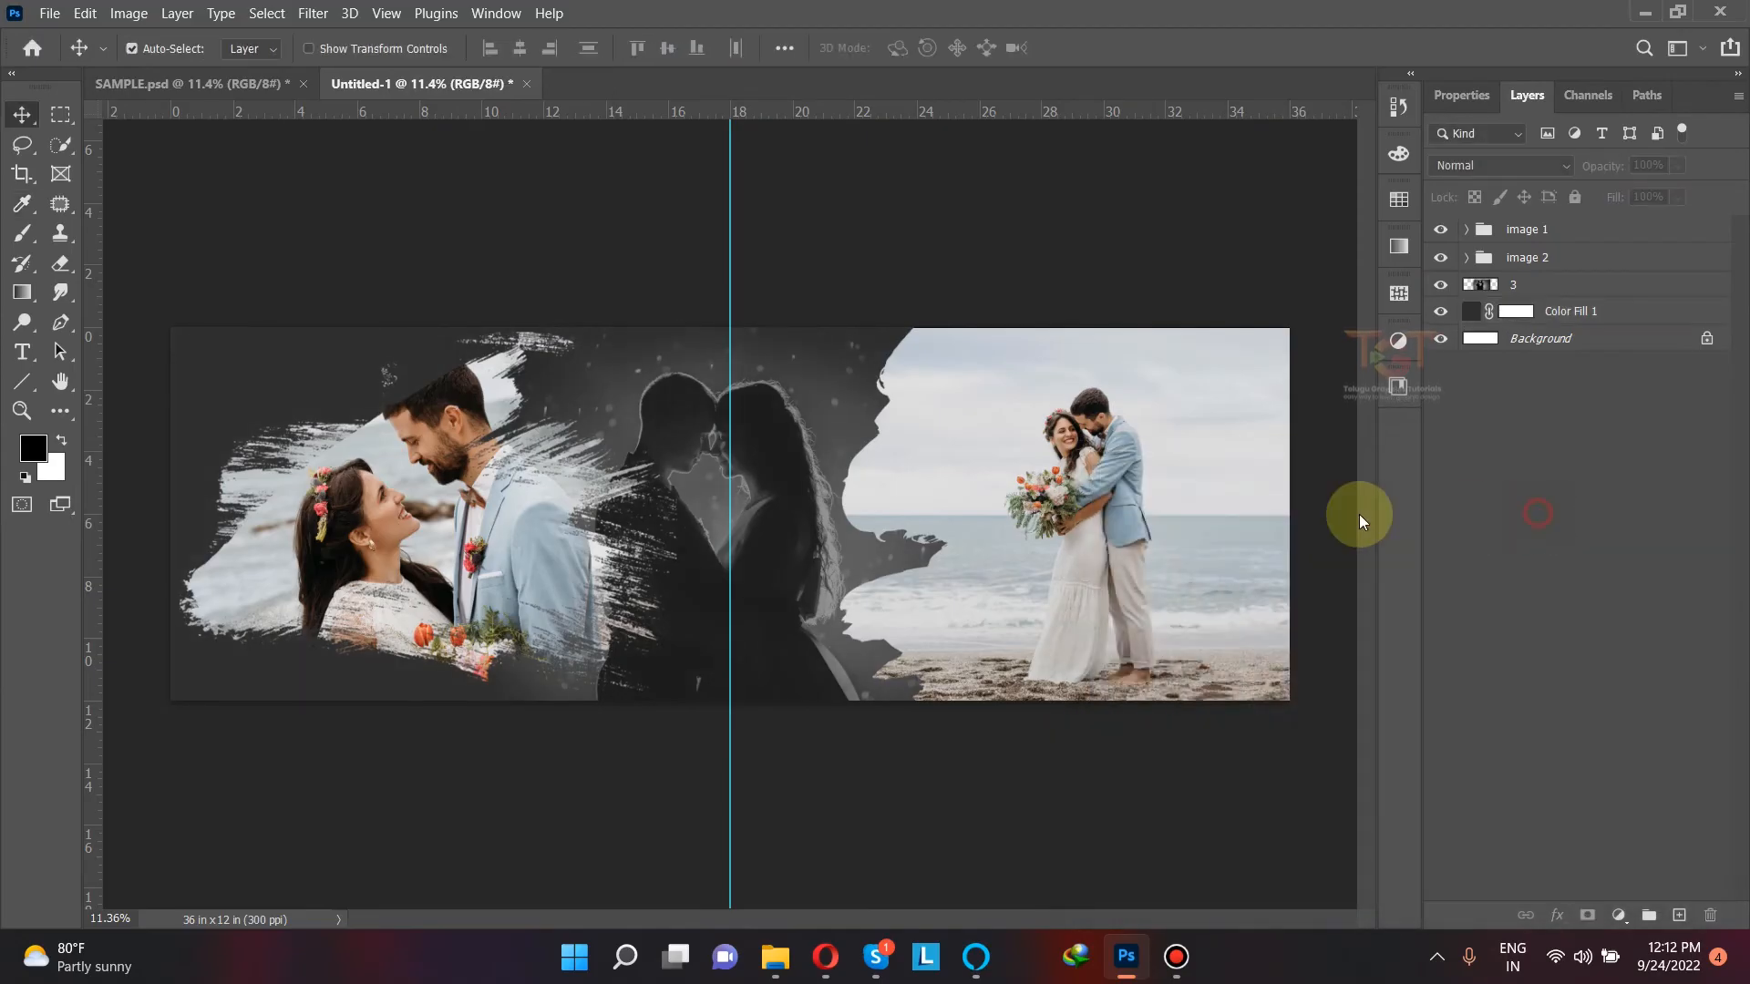
Step: Toggle photo 3's visibility to compare, and darken its shadows with Levels by raising the black input level to about 48
left_click(753, 454)
left_click(1439, 286)
left_click(1440, 286)
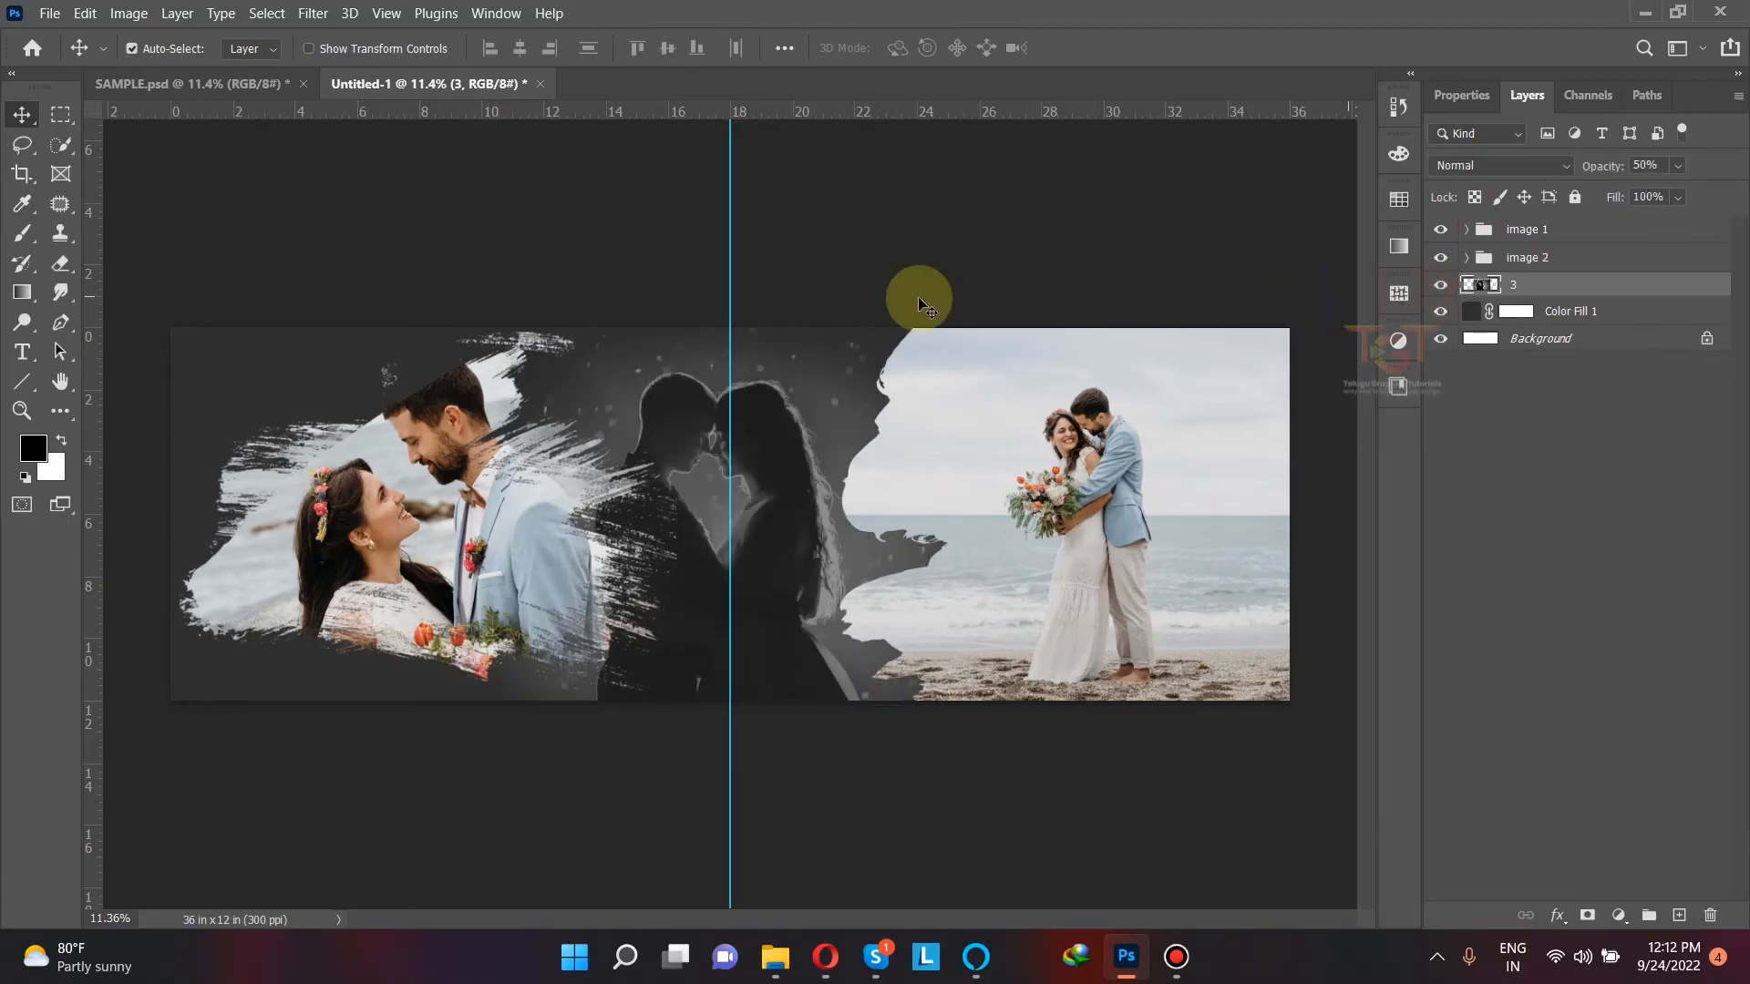
left_click(116, 15)
mouse_move(155, 66)
left_click(414, 83)
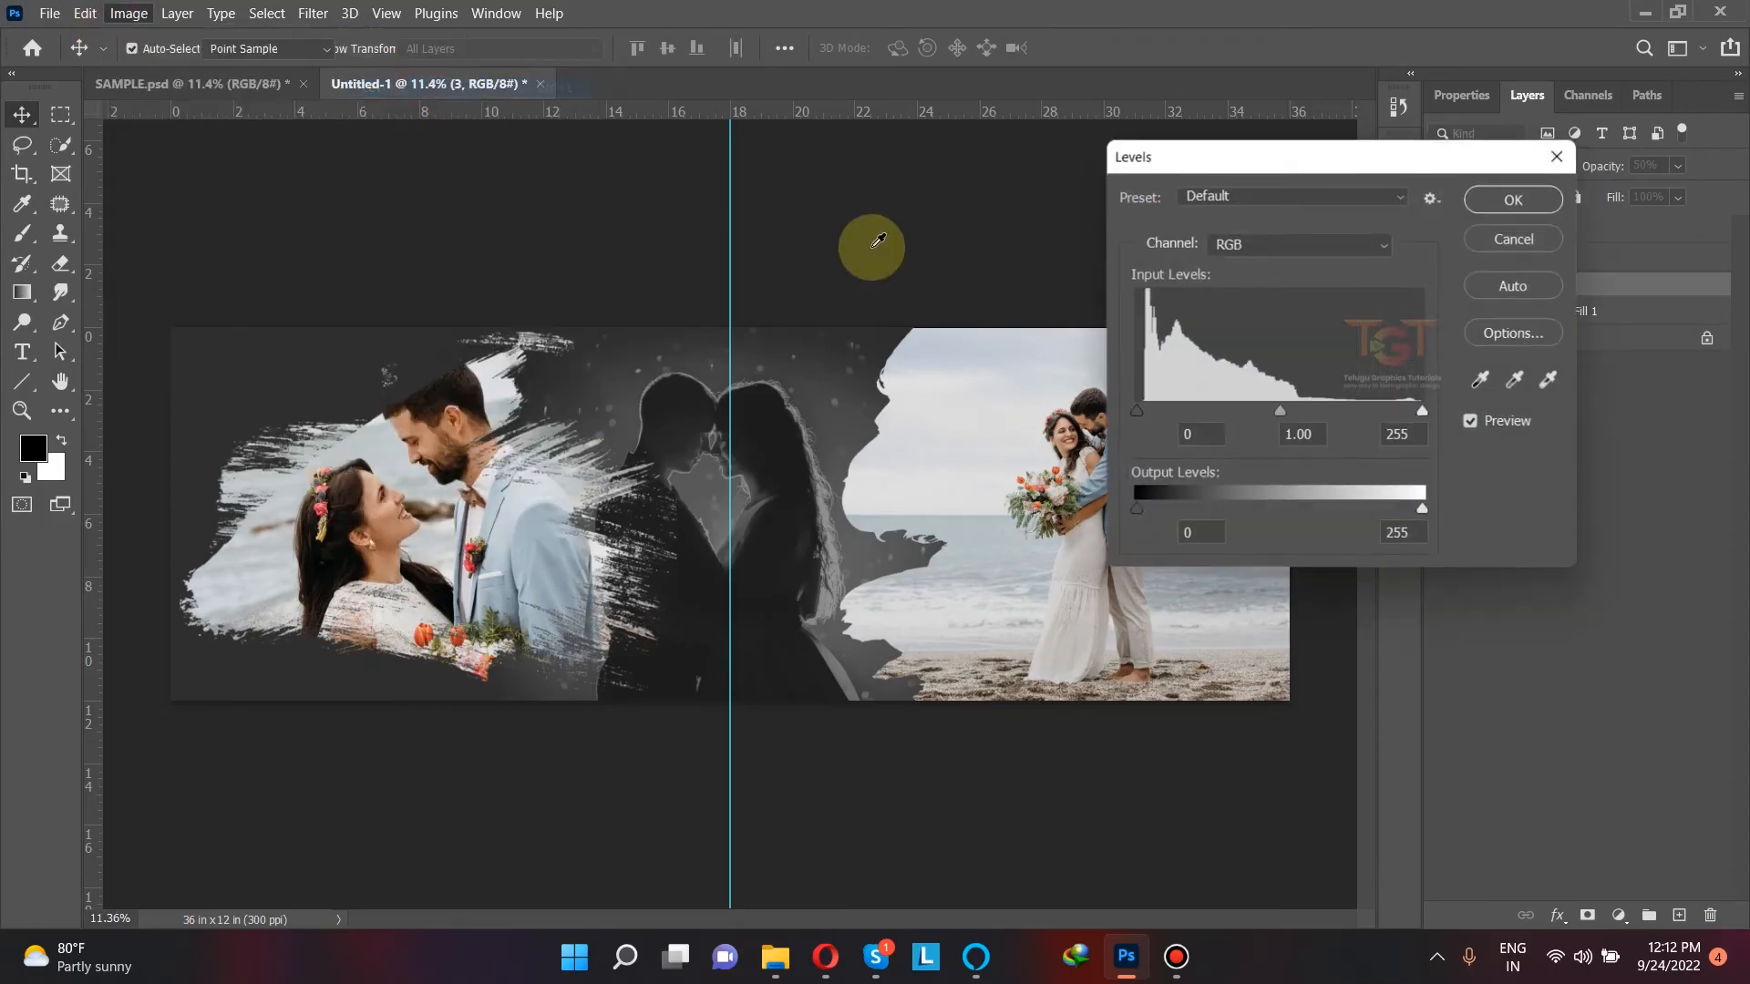
left_click_drag(1137, 409, 1194, 403)
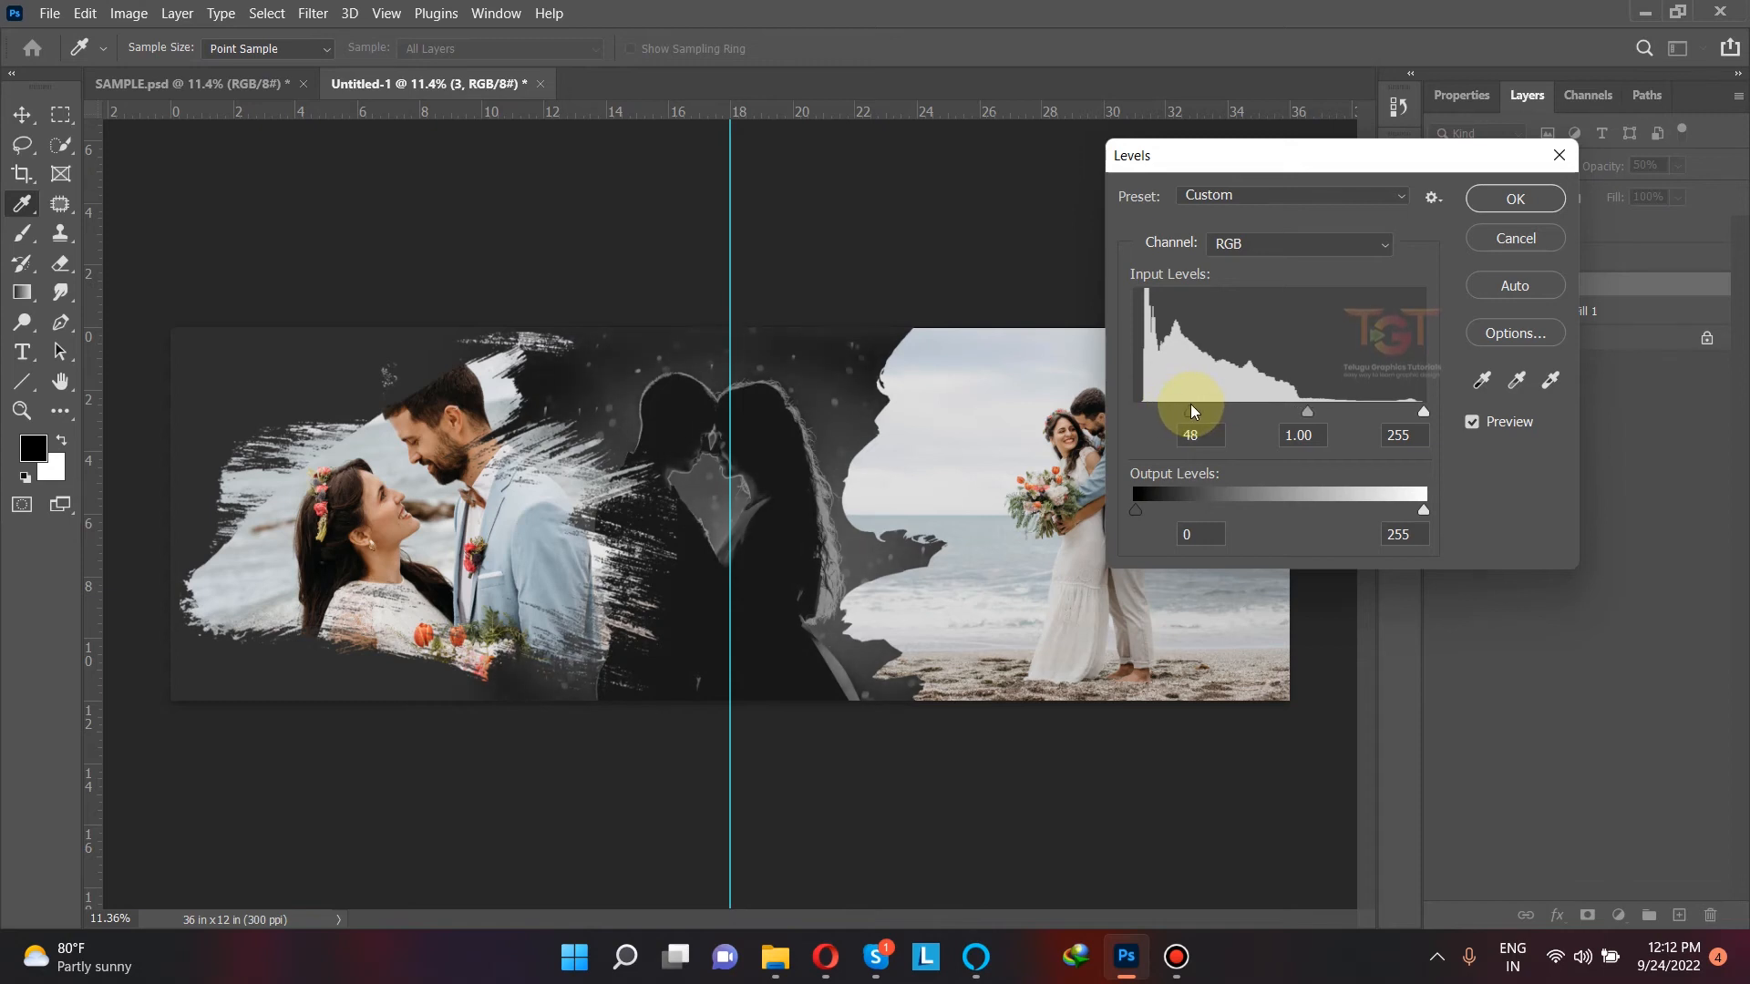
left_click_drag(1186, 404, 1188, 404)
left_click(1492, 198)
left_click(868, 252)
scroll(730, 460, "up", 5)
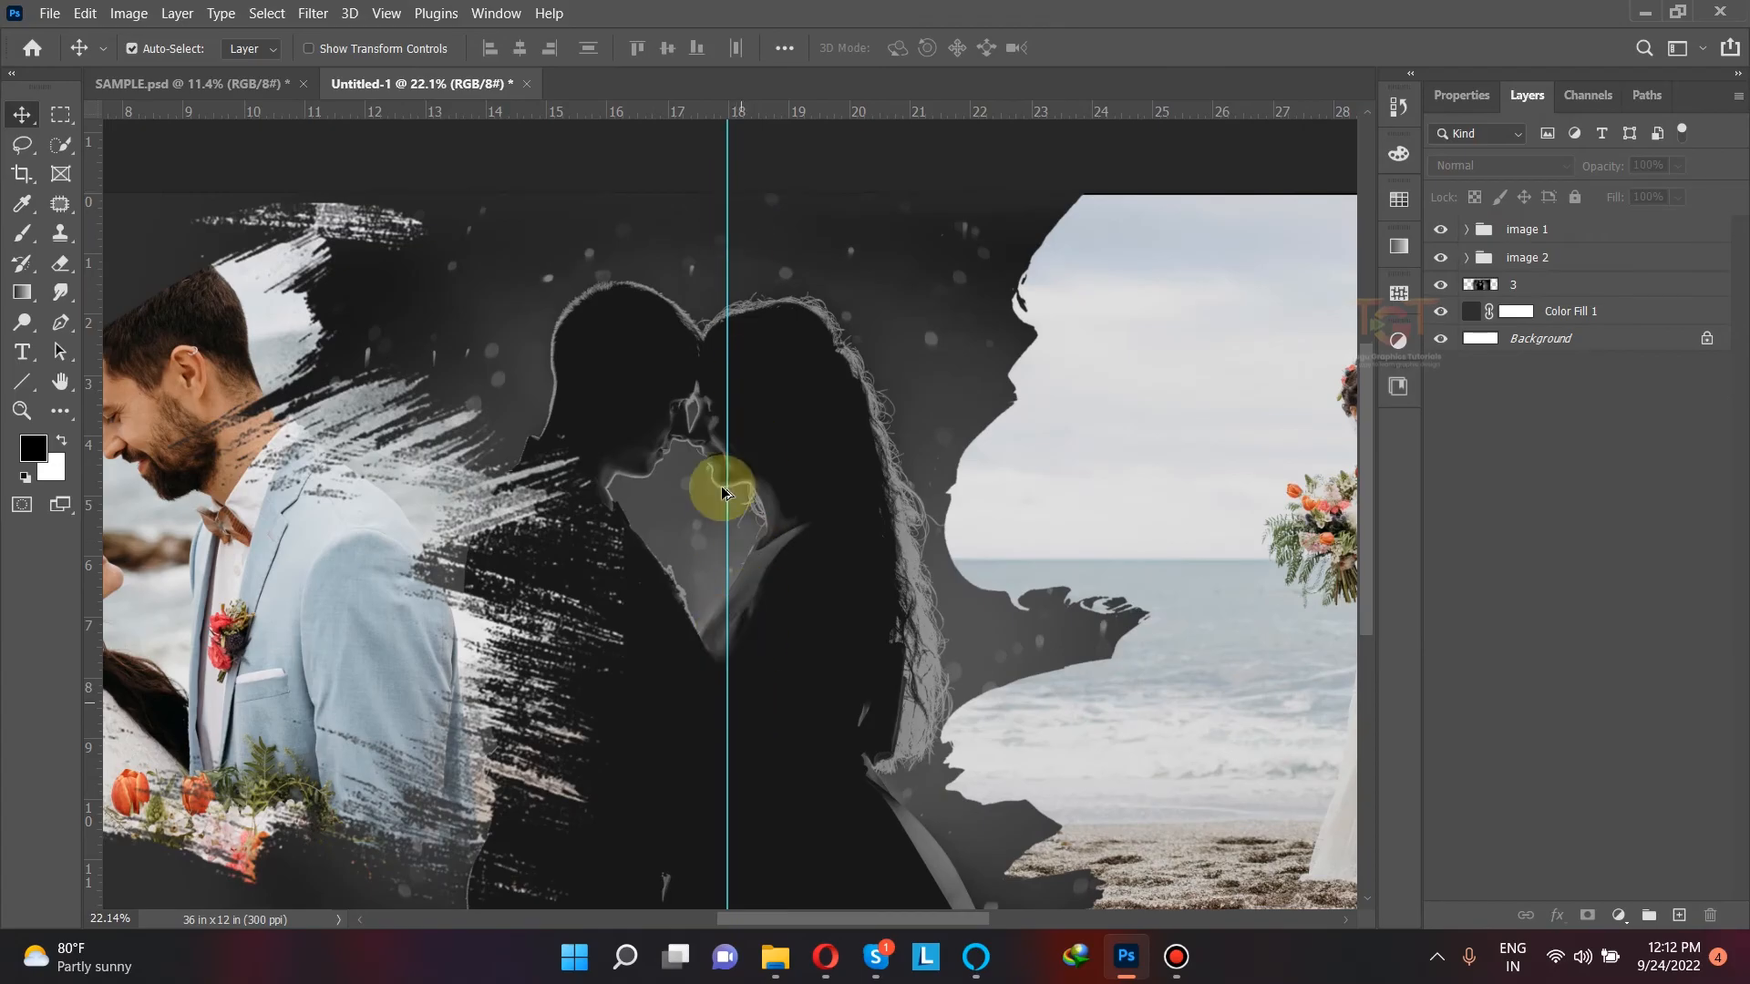
scroll(719, 485, "down", 3)
scroll(763, 472, "up", 5)
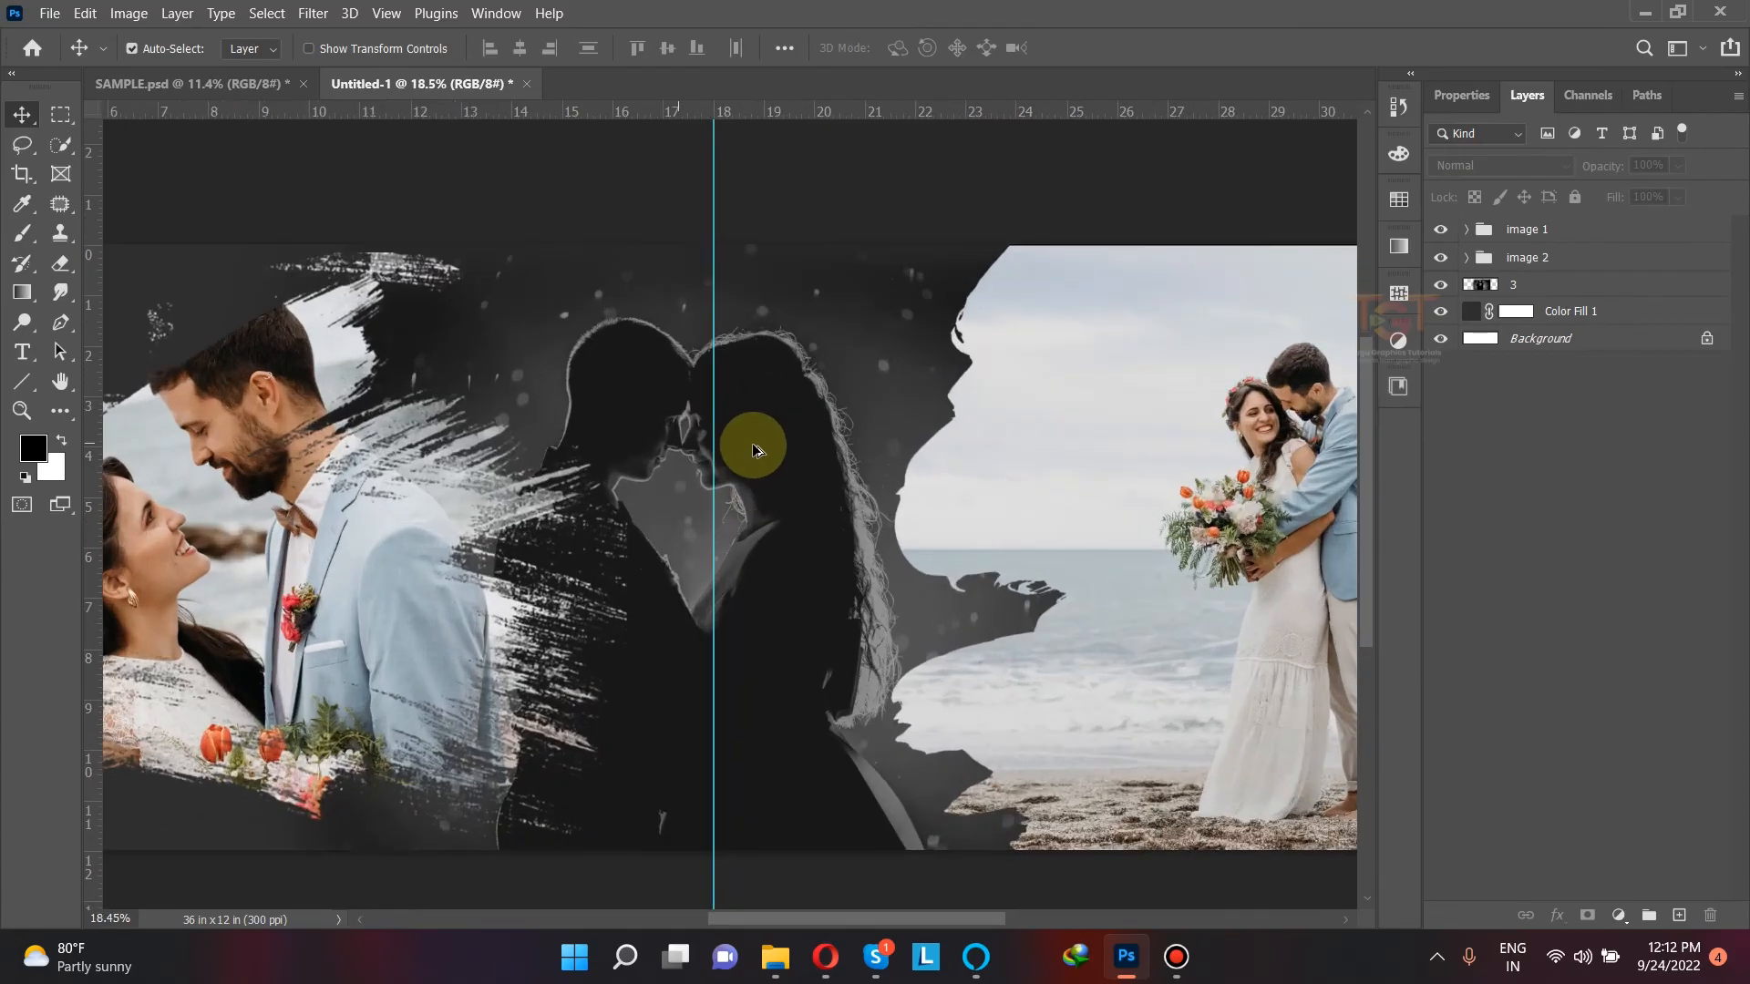
Step: Shift photo 3 slightly to the right so the silhouetted couple's faces meet at the center guide
left_click_drag(778, 443, 809, 440)
key("ctrl+z")
left_click_drag(637, 442, 679, 446)
scroll(680, 449, "up", 6)
scroll(679, 458, "down", 6)
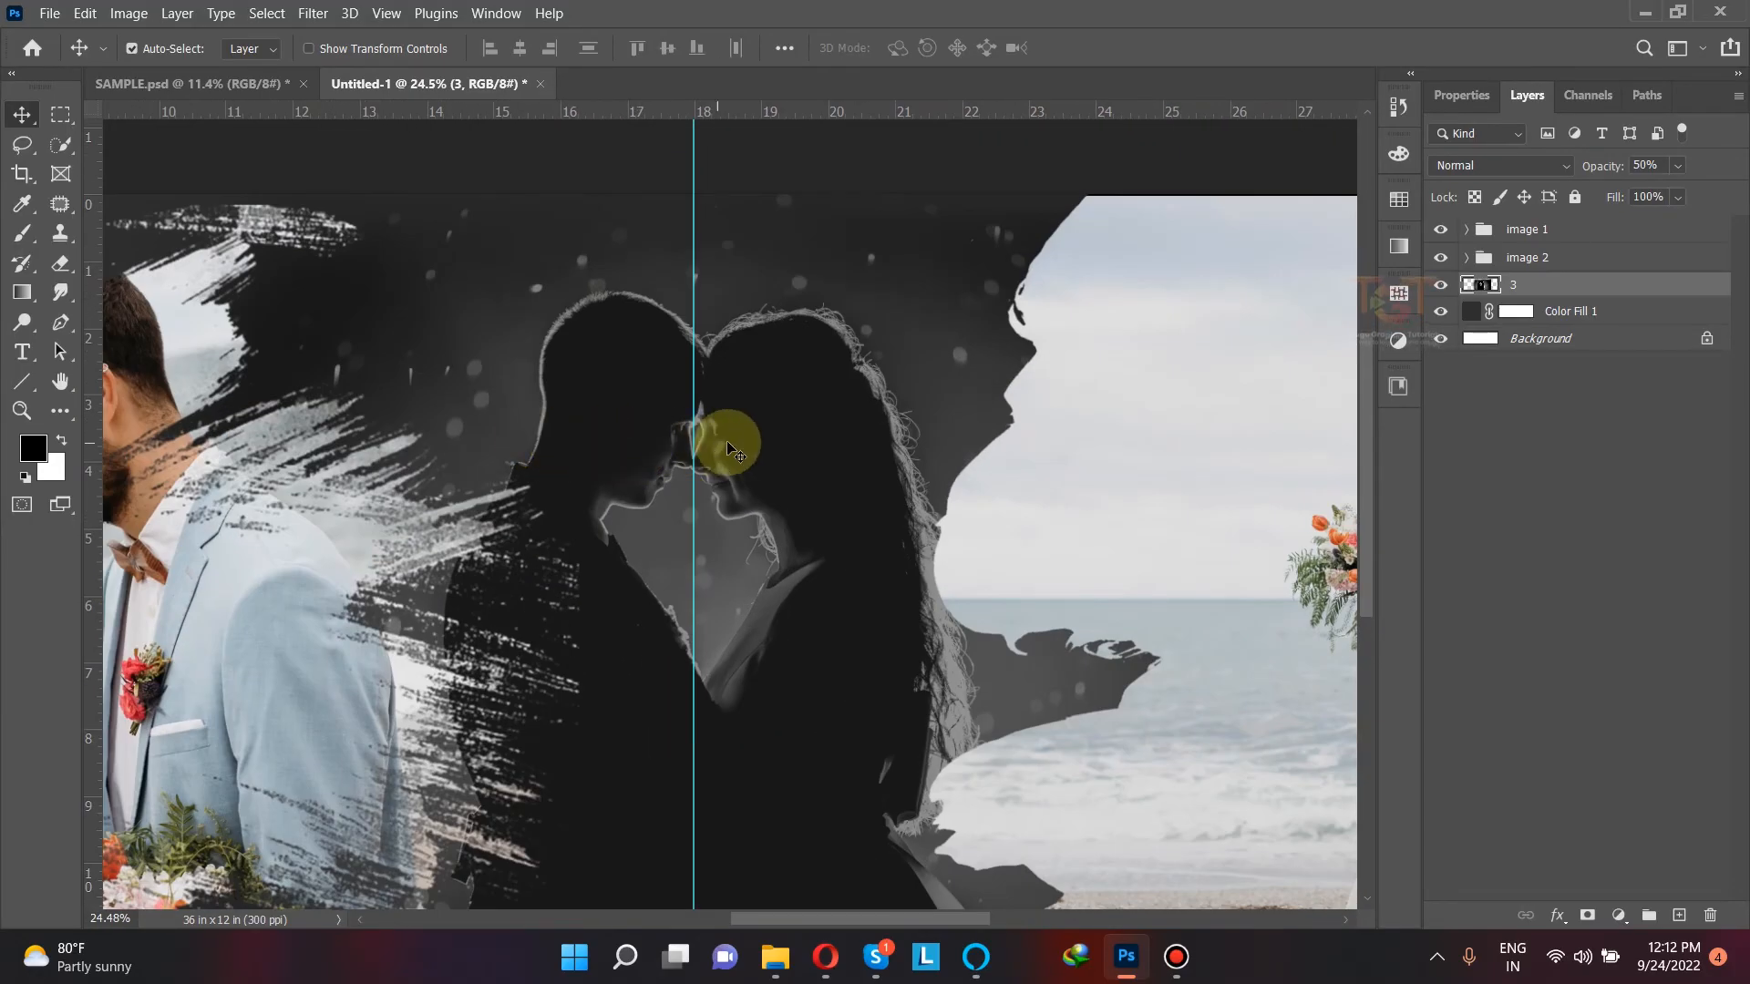
scroll(765, 439, "down", 3)
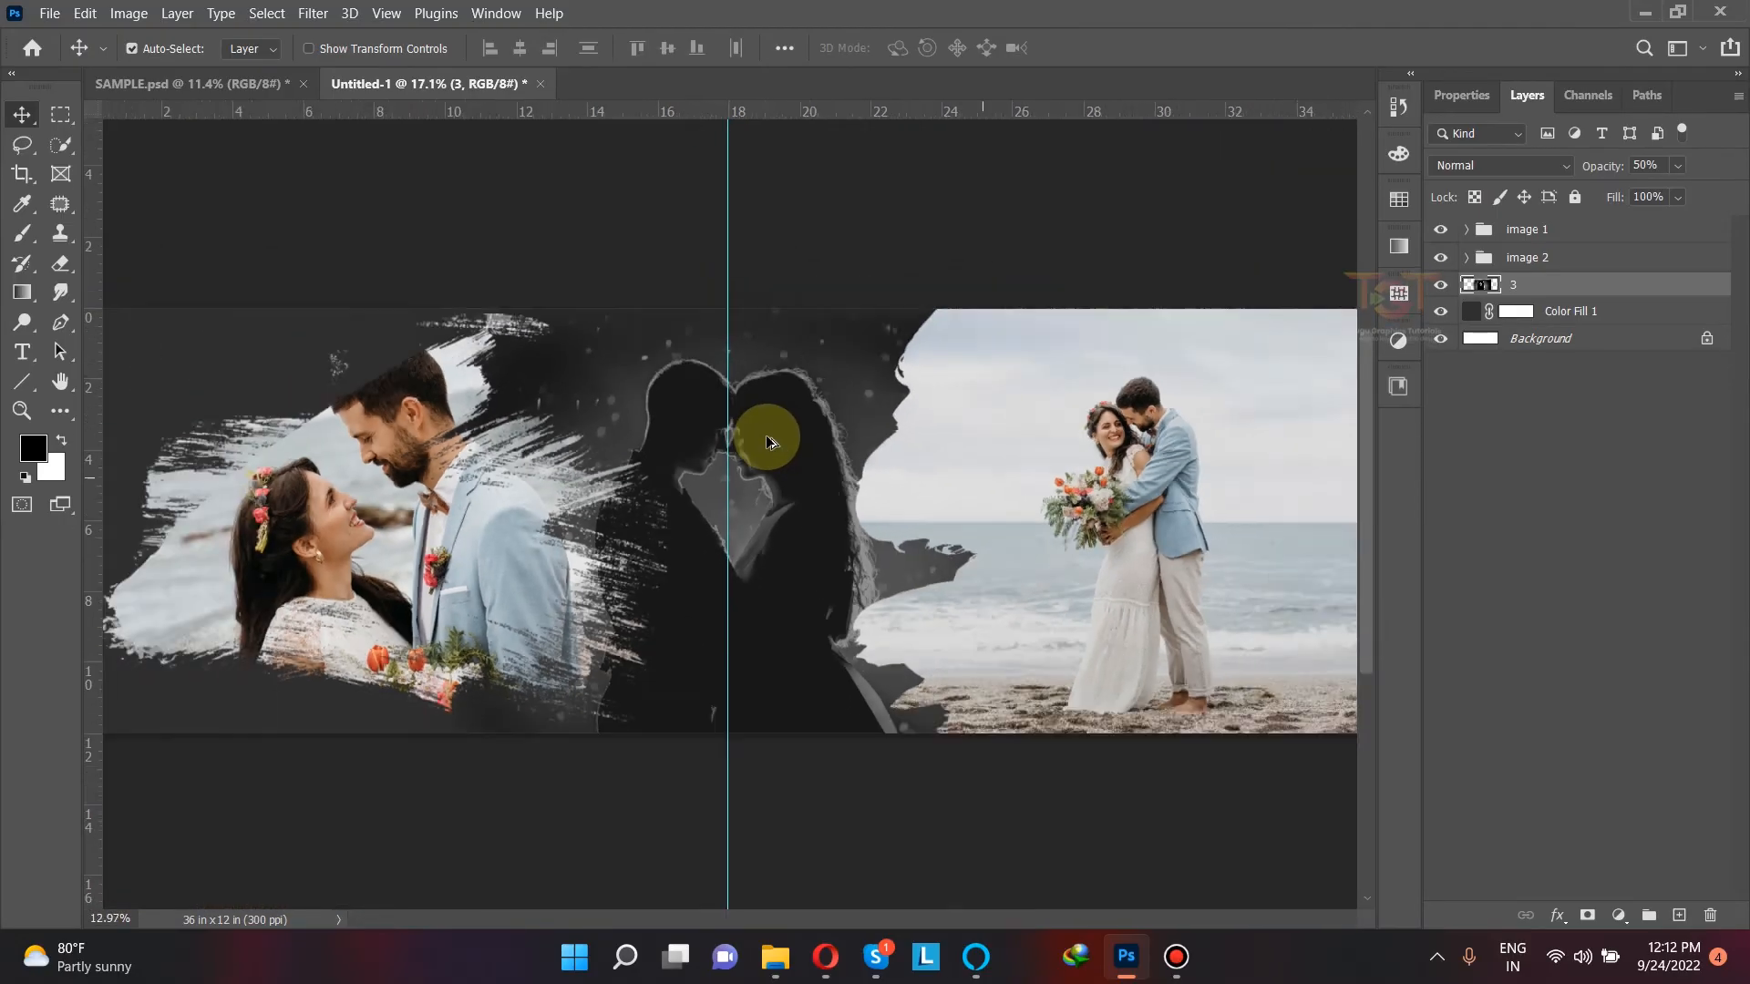
left_click(809, 290)
scroll(787, 461, "down", 1)
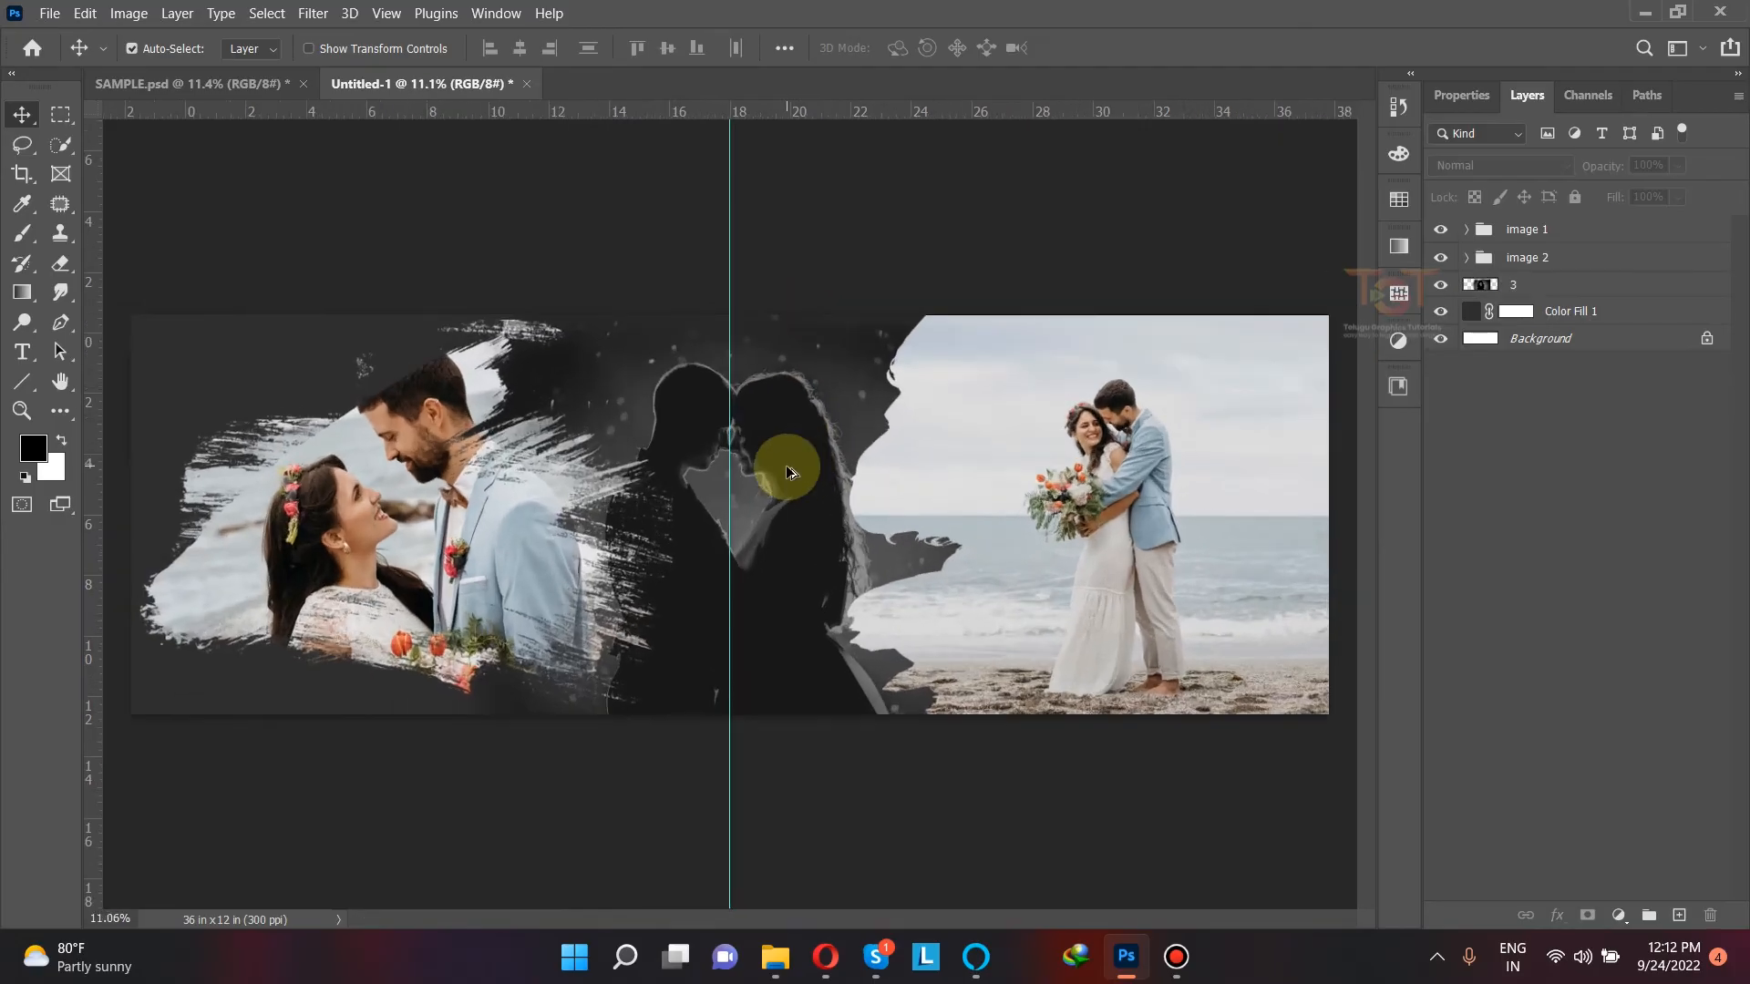
scroll(673, 517, "down", 1)
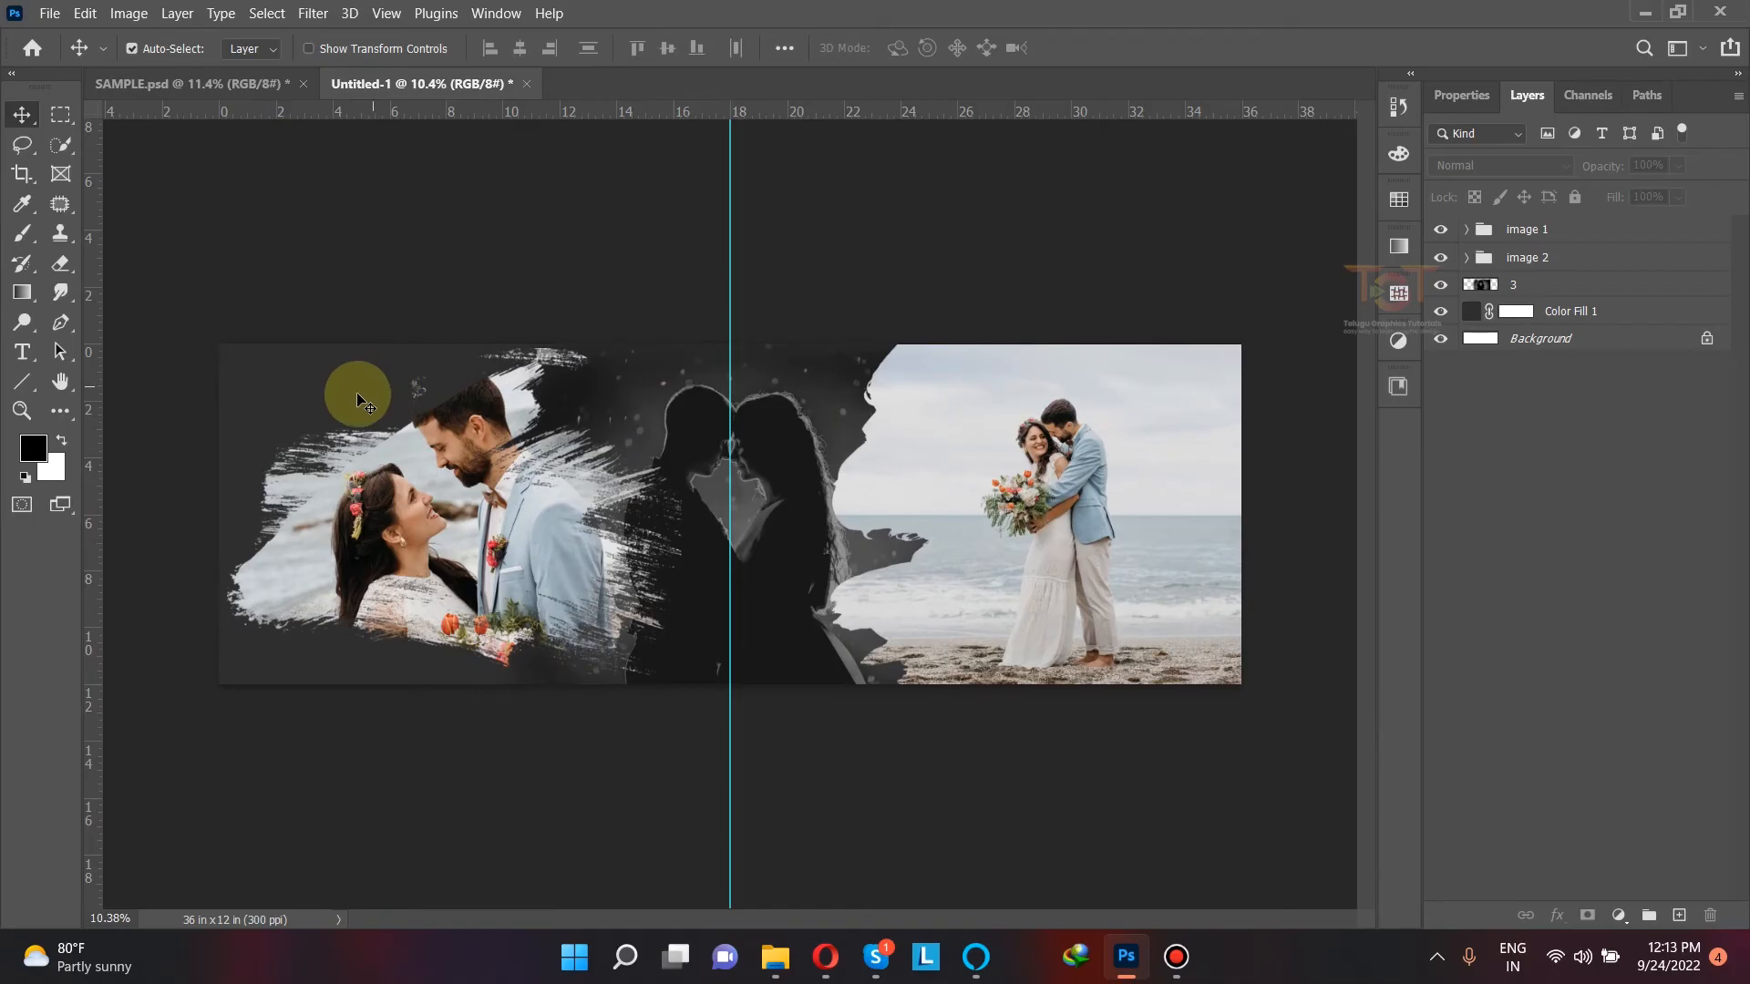
Step: Check the lettering in SAMPLE.psd, and add the white horizontal text "Beautiful" in Vladimir Script at the new spread's upper-left corner
left_click(224, 83)
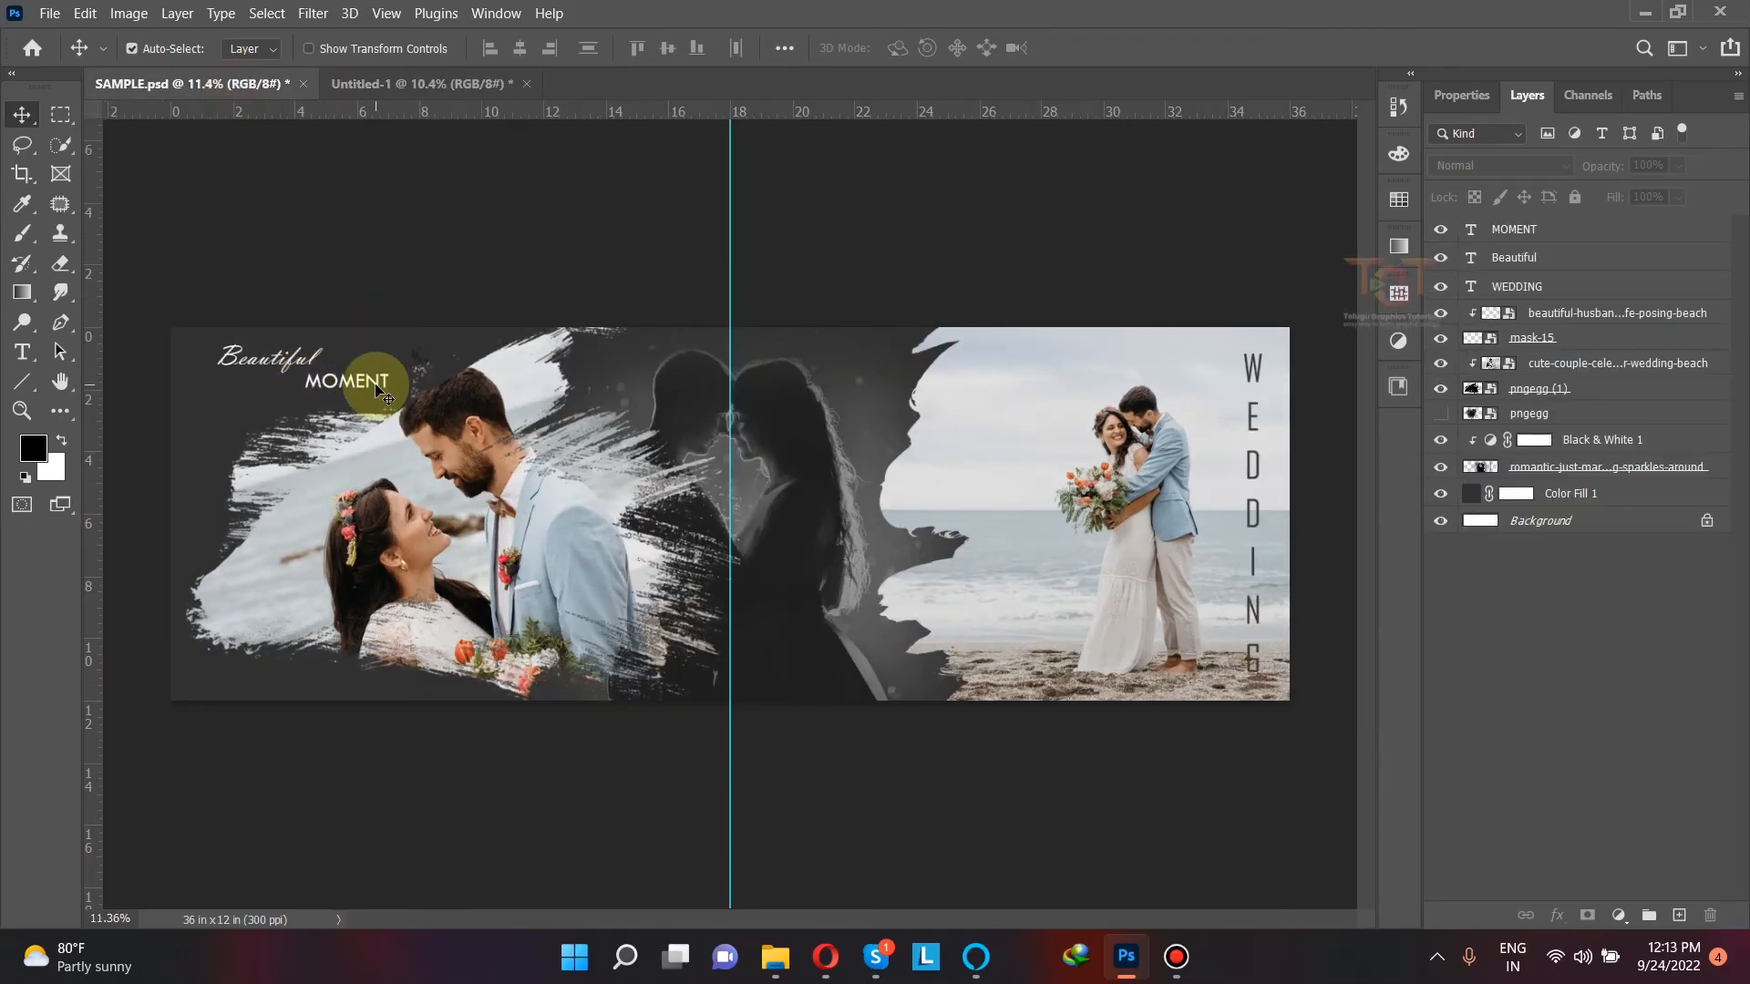
left_click(422, 83)
left_click(22, 351)
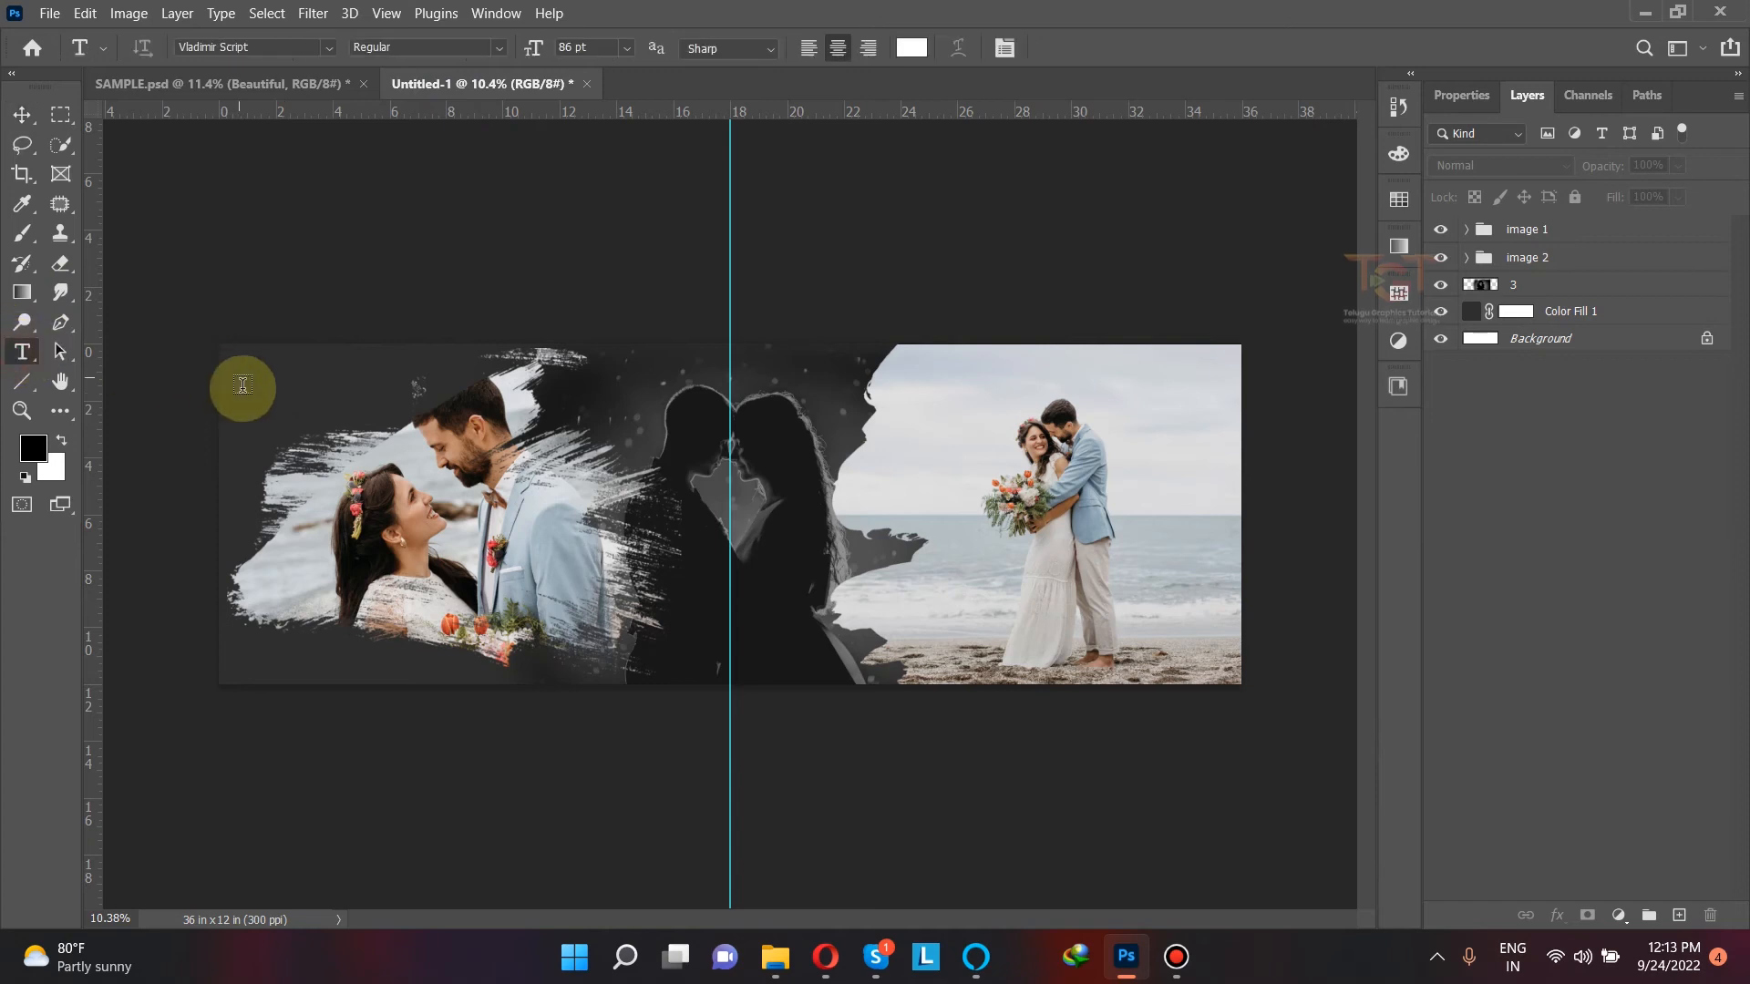
left_click(263, 394)
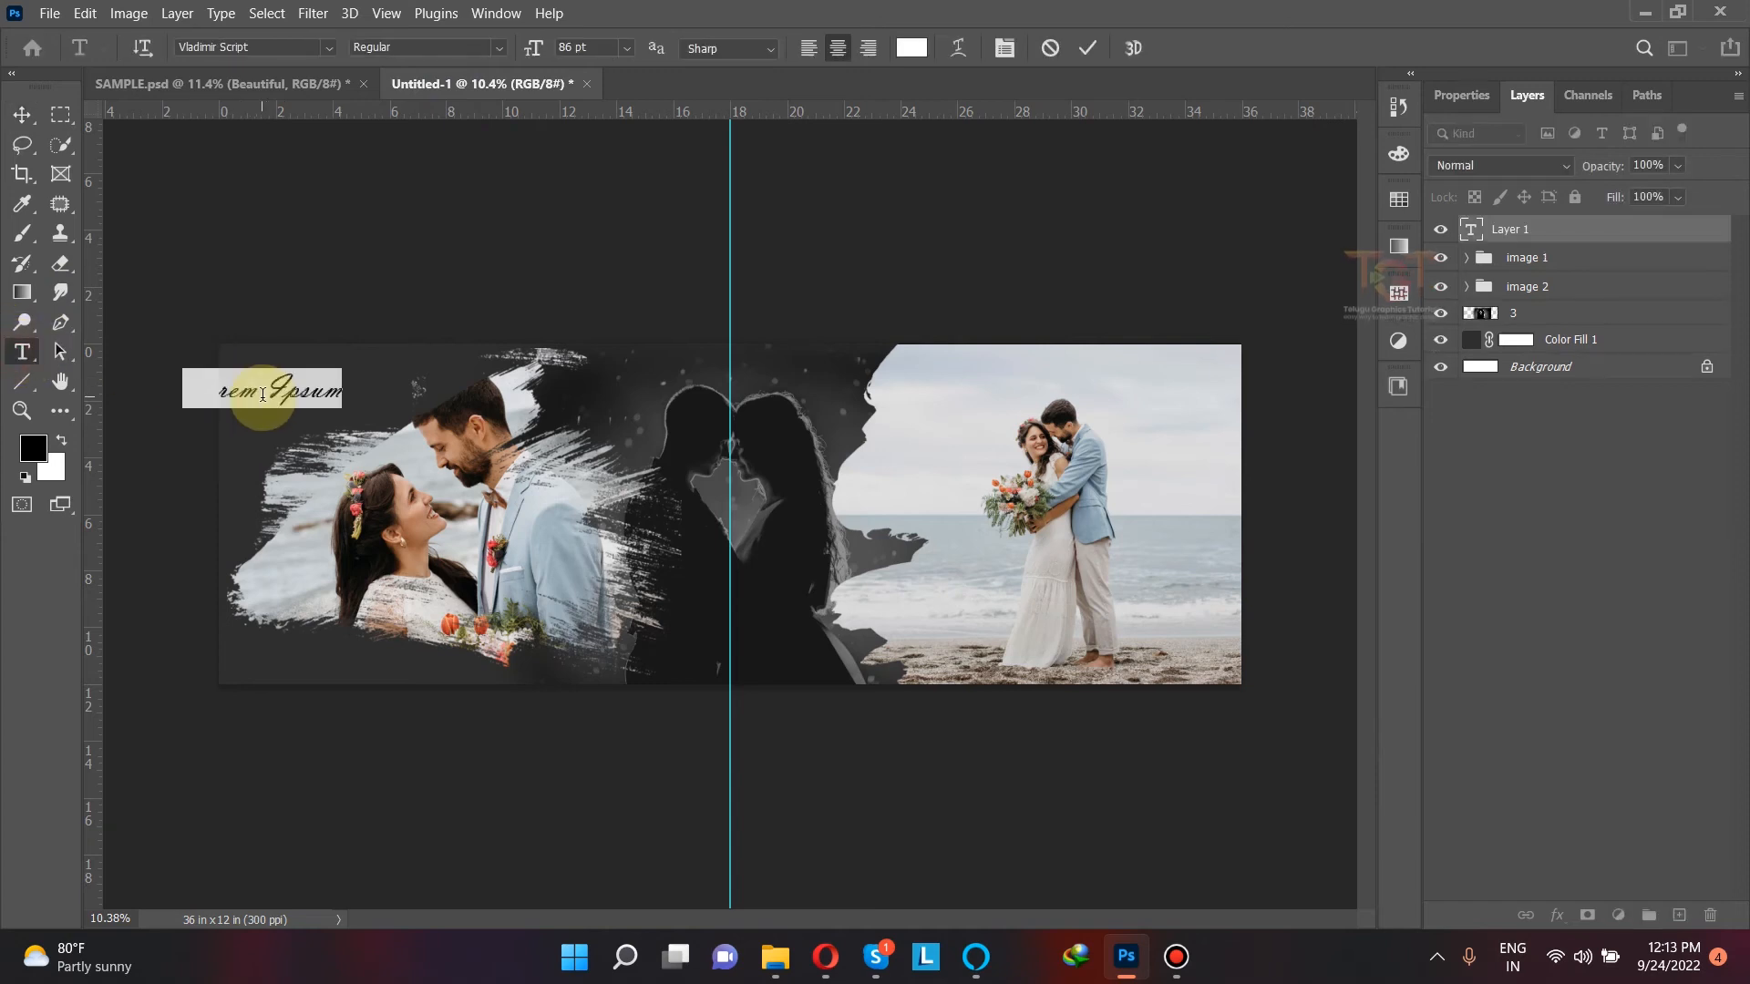
type("Beautiful")
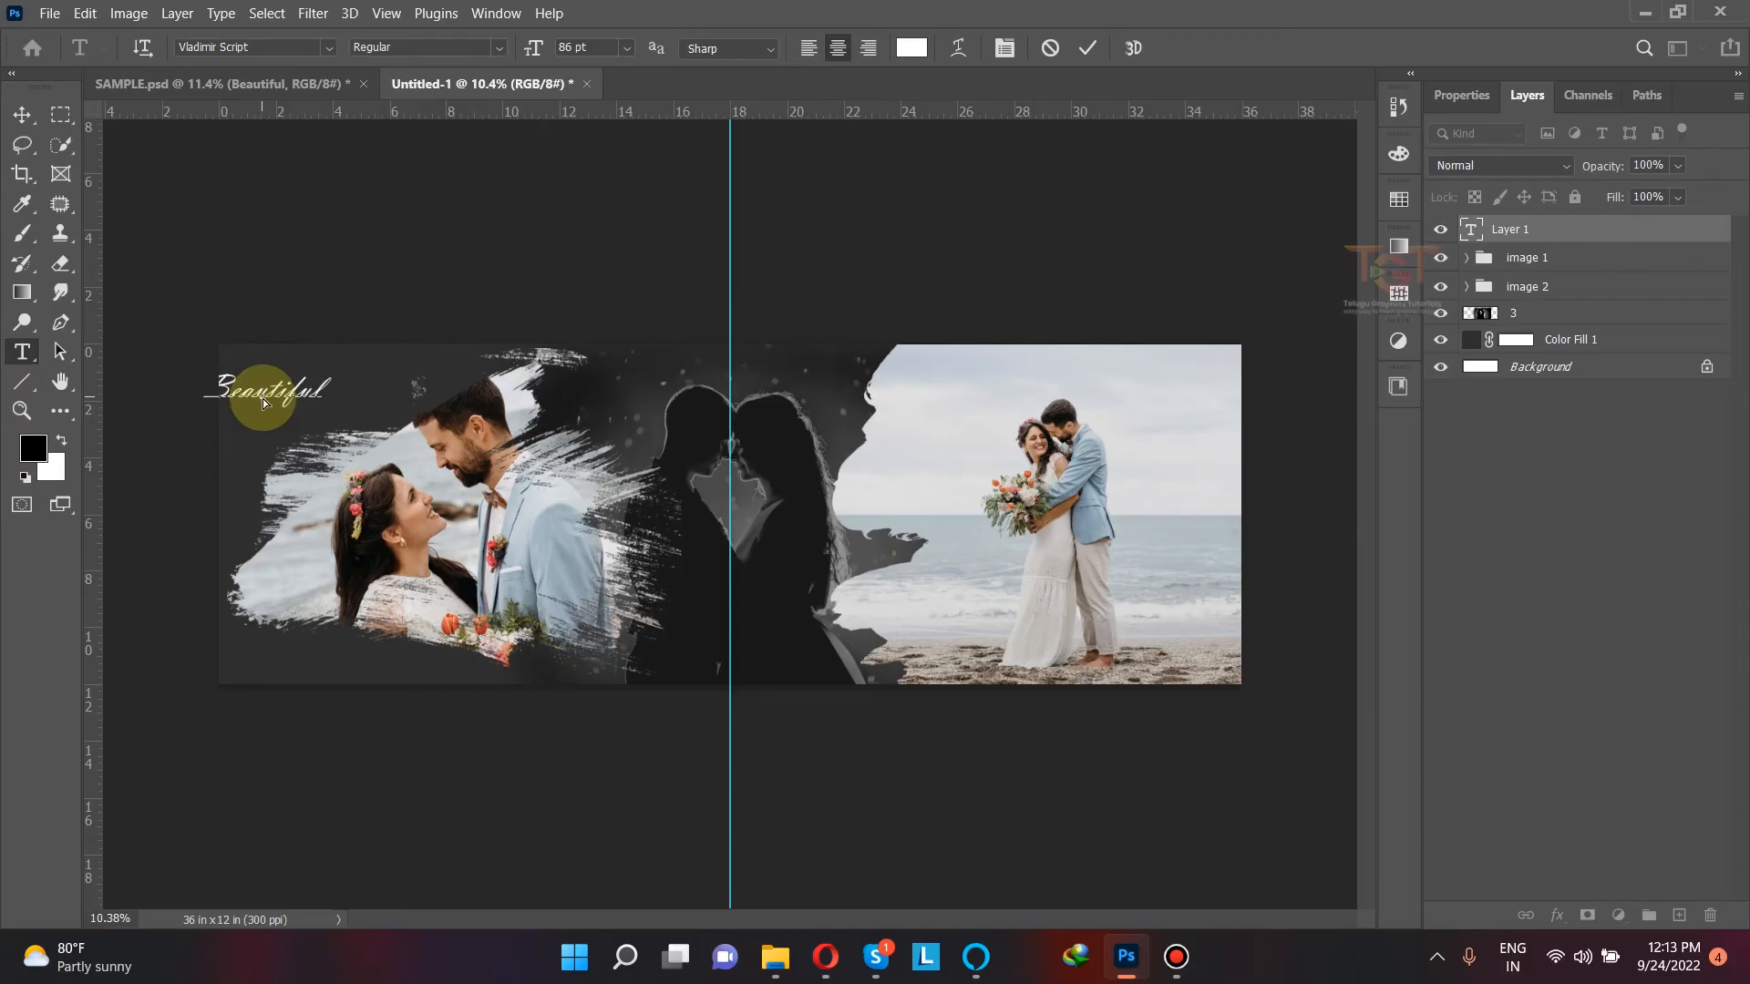
Step: Set the font size of the "Beautiful" text to 60 pt
double_click(263, 396)
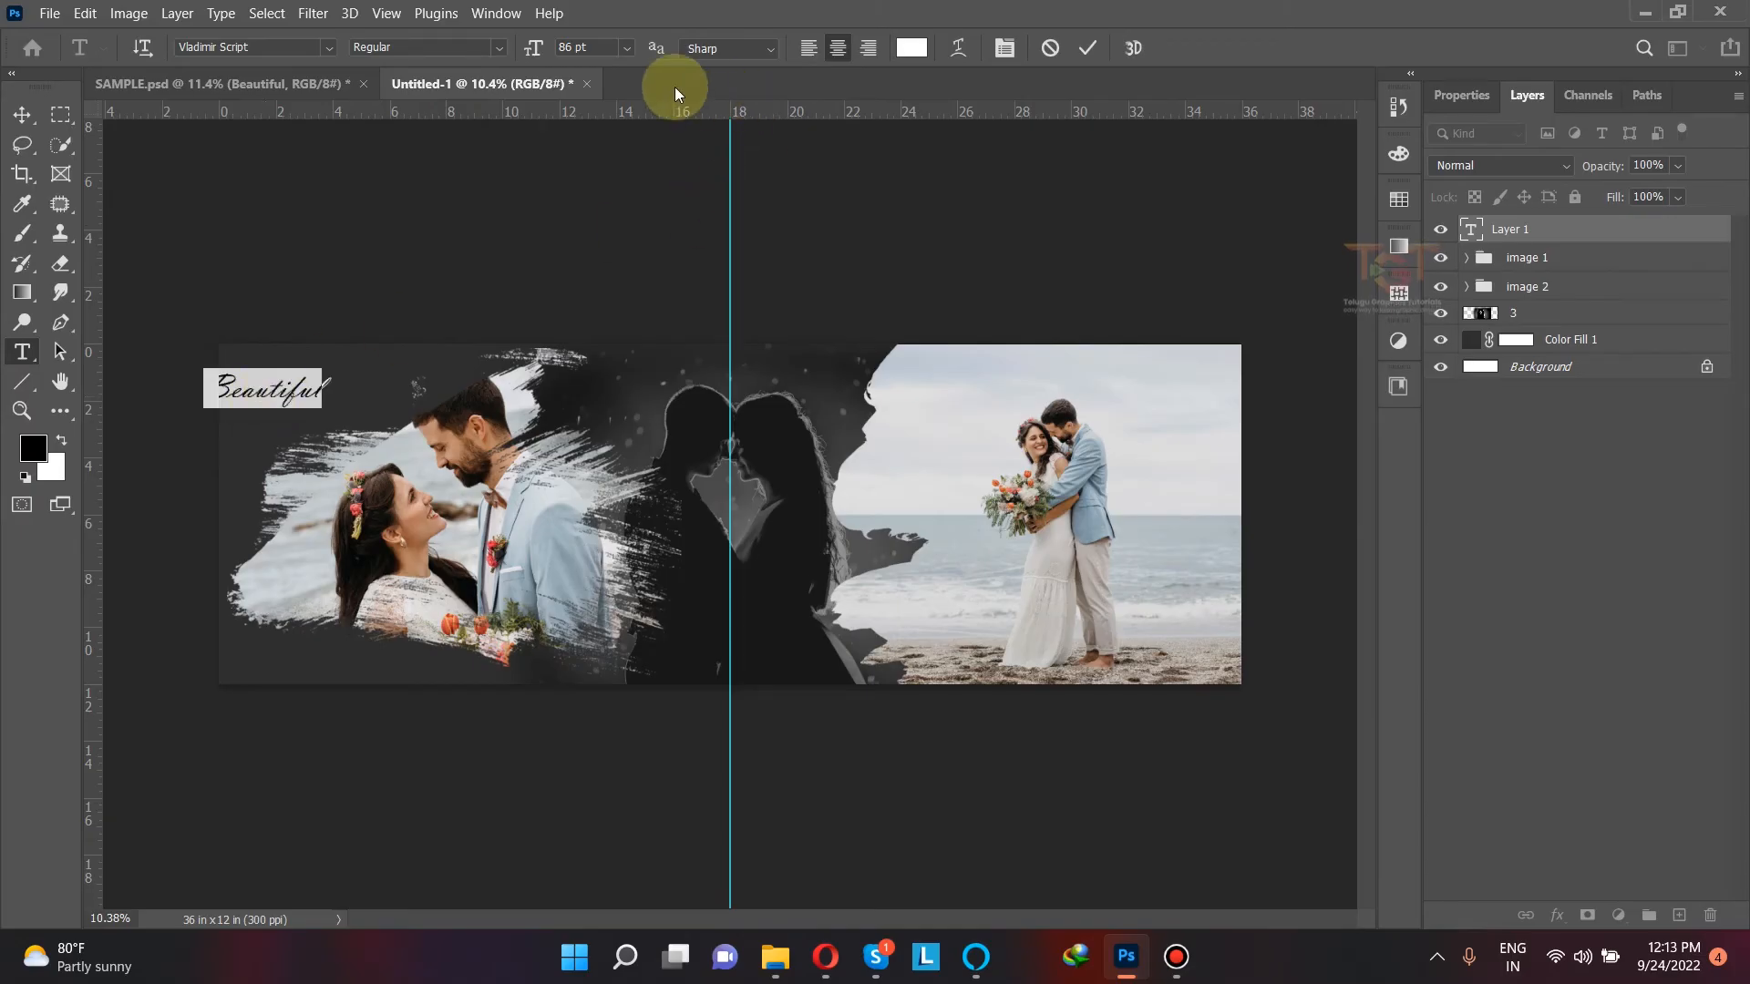
left_click(595, 48)
type("60")
key("Return")
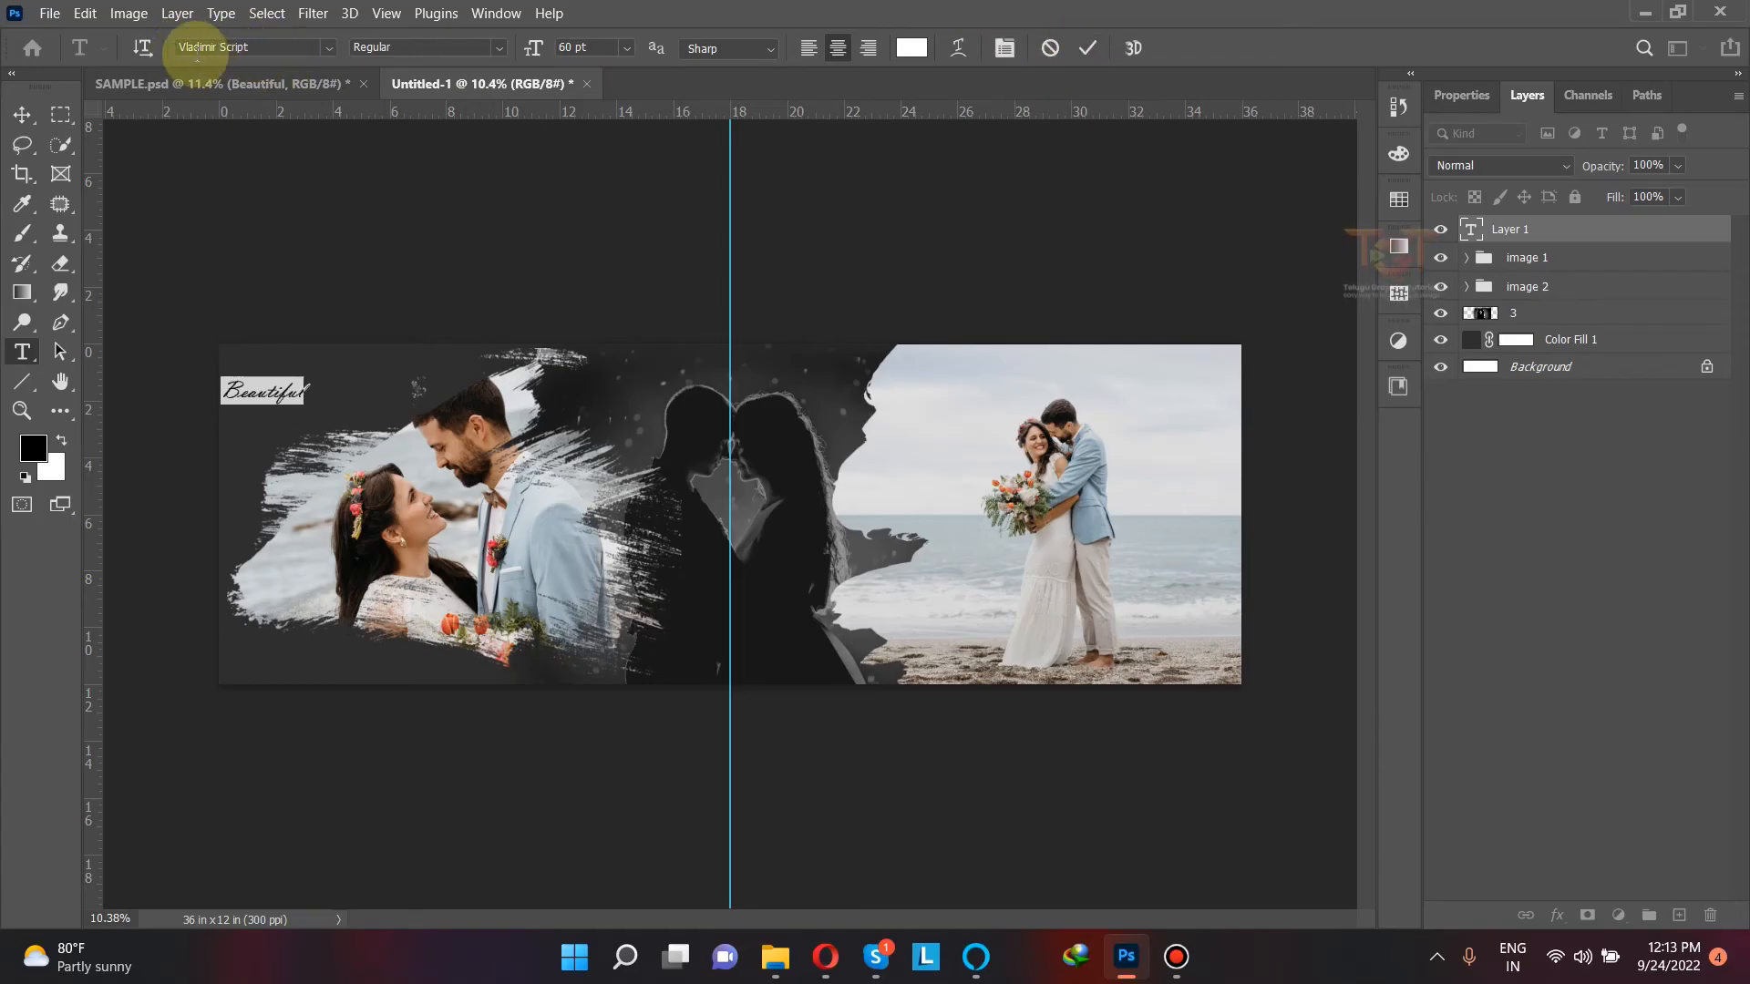
left_click(1087, 48)
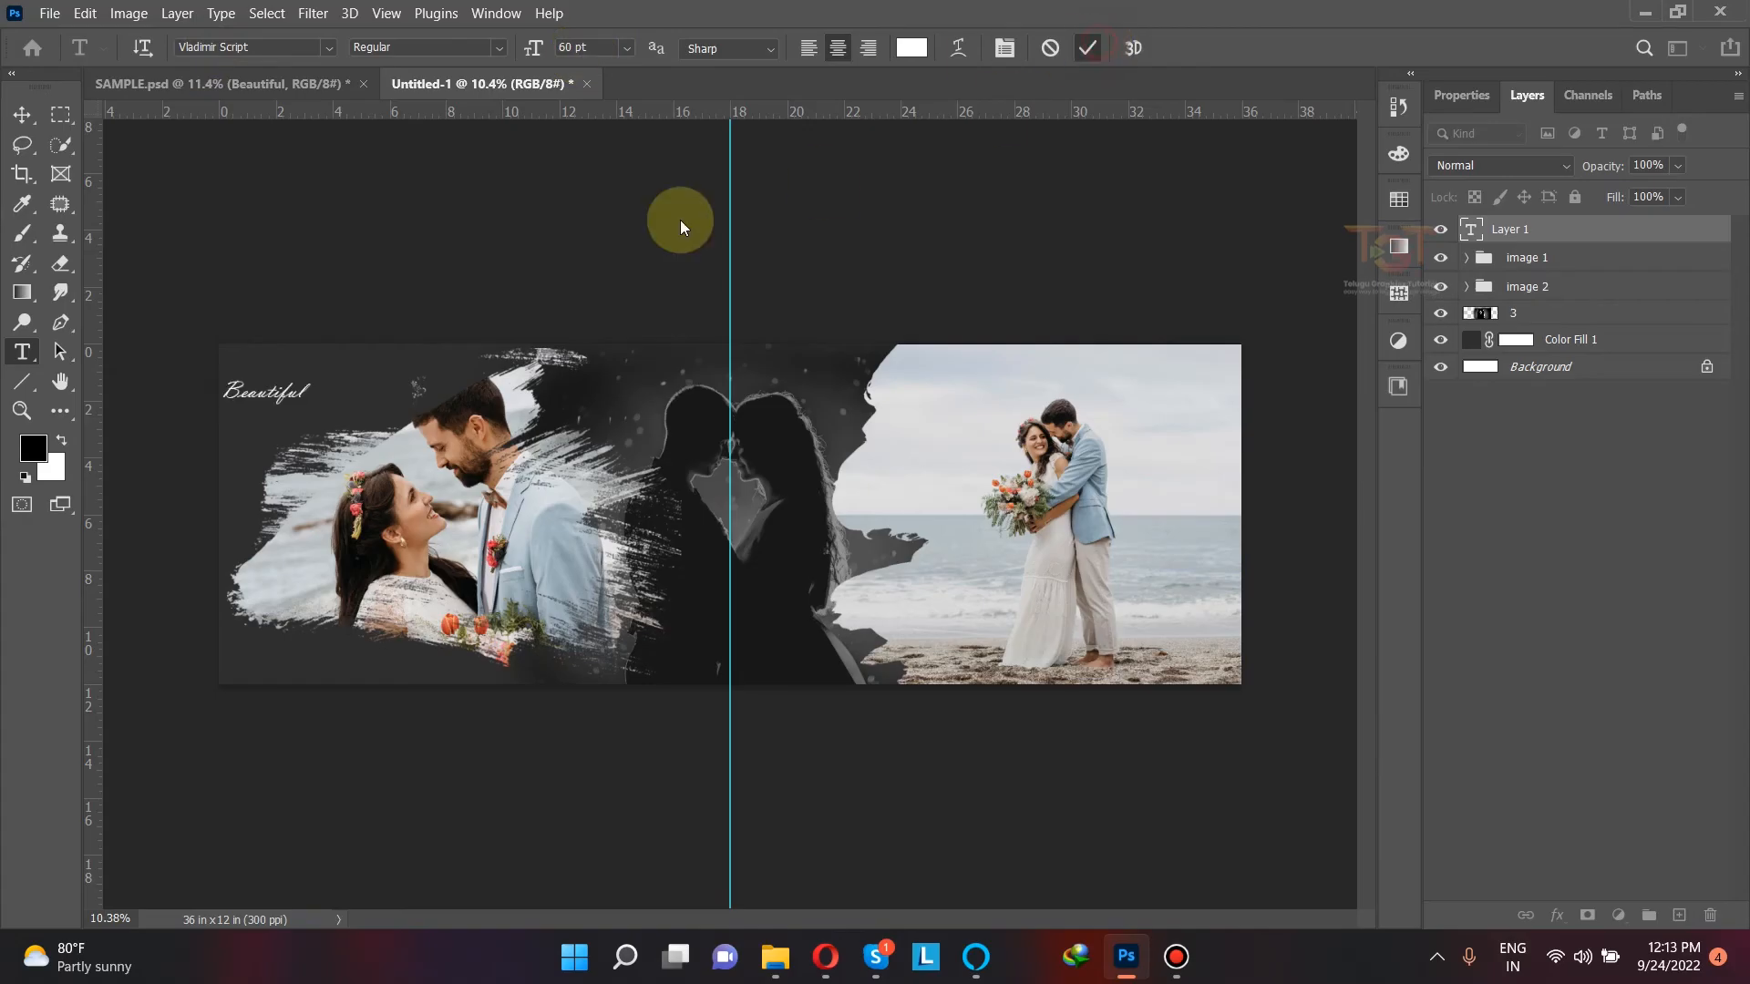
Step: Move "Beautiful" closer to the spread's upper-left corner and place a duplicate below and to the right of it
left_click(22, 115)
scroll(191, 376, "up", 6)
left_click_drag(387, 437, 472, 366)
left_click_drag(613, 389, 657, 434)
Step: Replace the wording of the duplicated text with "MOMENT" in capitals
double_click(656, 430)
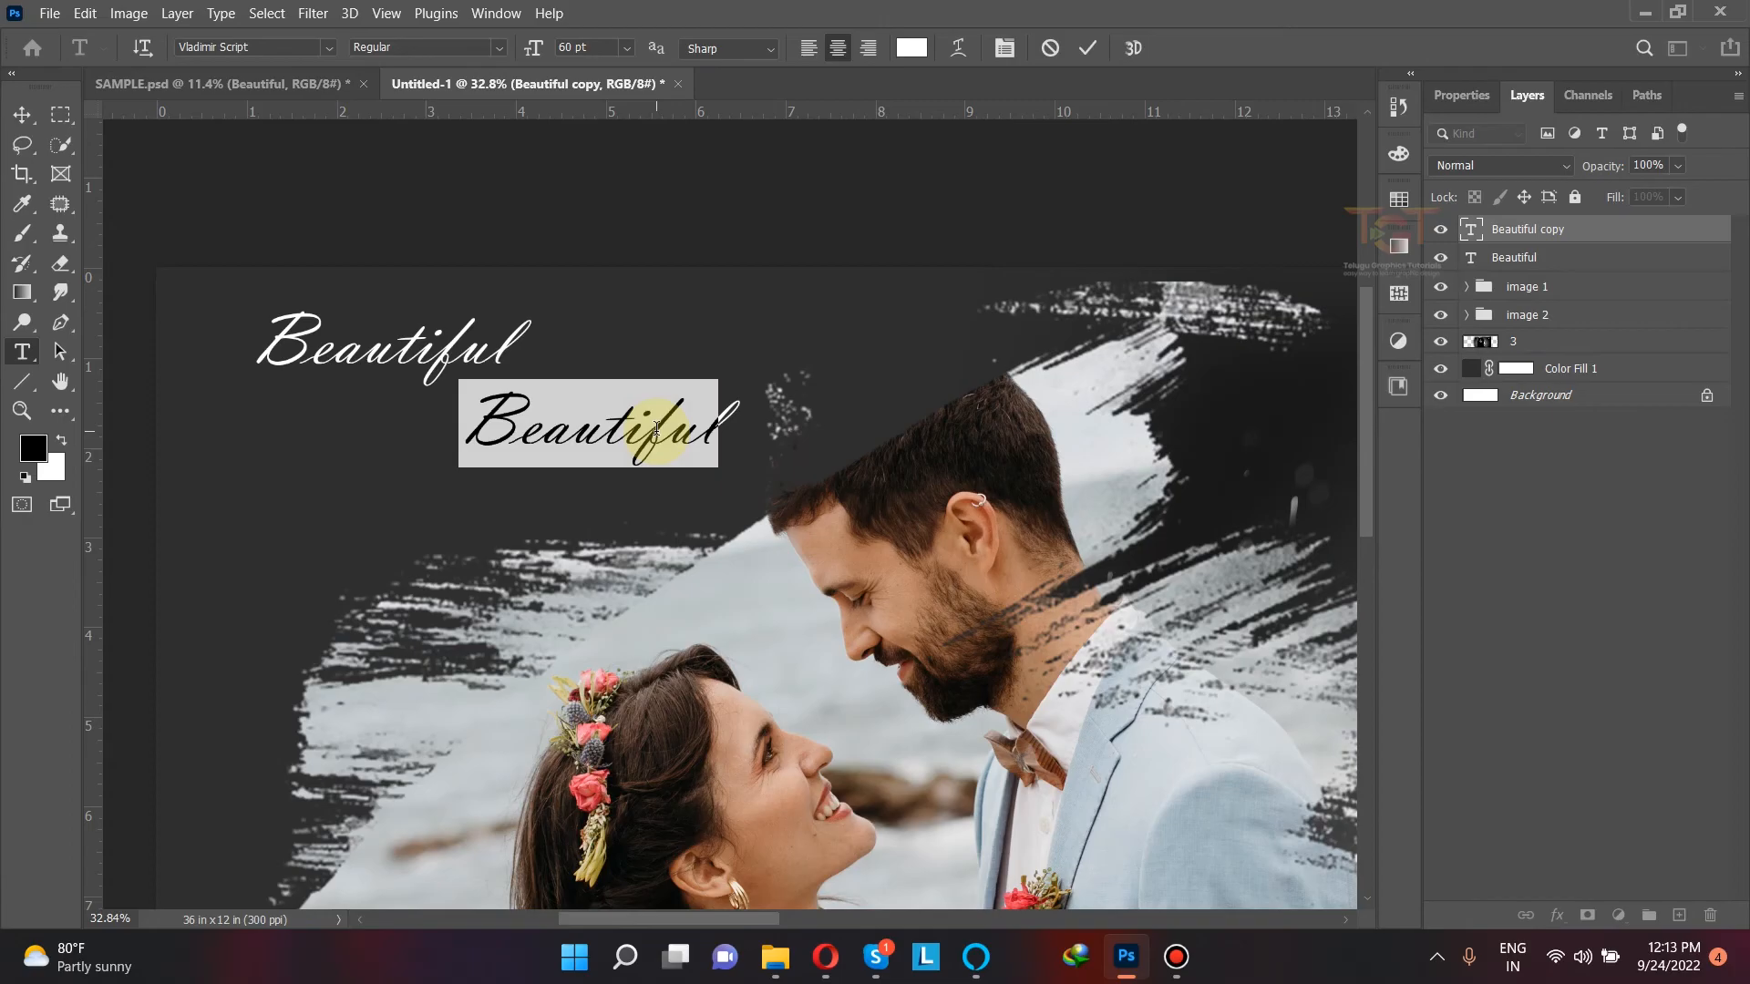
key("Caps_Lock")
type("MOMW")
key("BackSpace")
type("EM")
key("BackSpace")
type("NT")
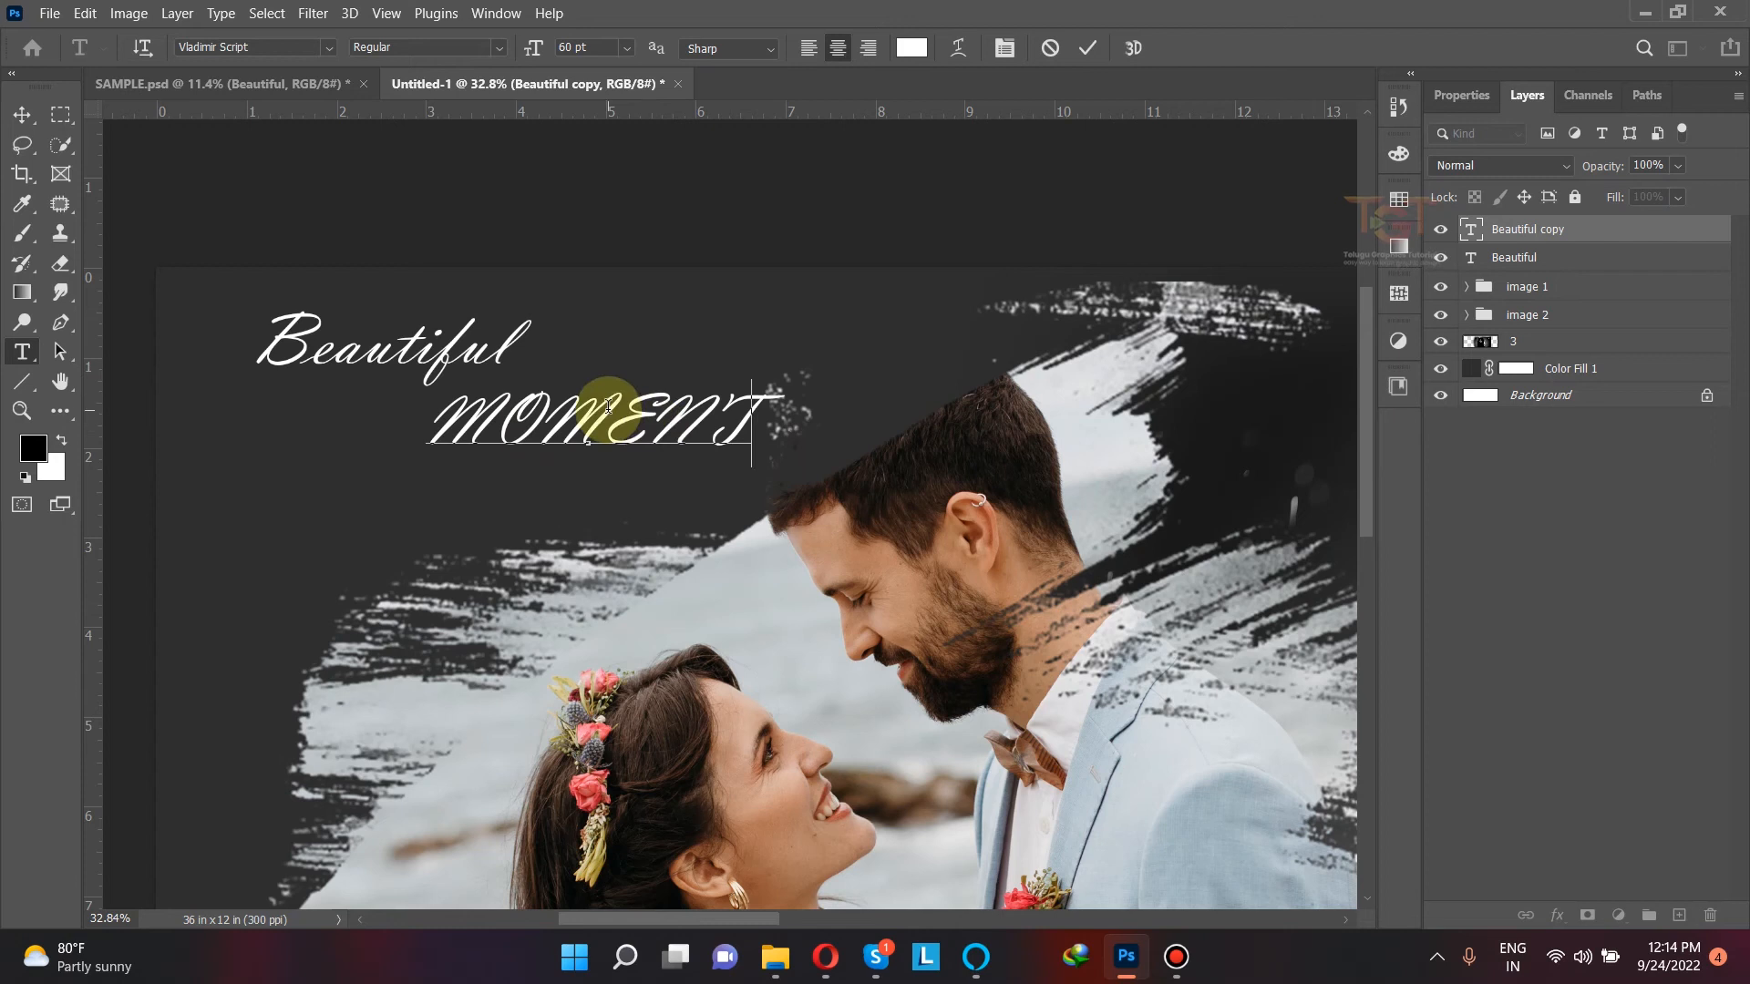
left_click(1088, 53)
Step: Format "MOMENT" in Tw Cen MT at 50 pt and move it closer beneath "Beautiful"
double_click(527, 273)
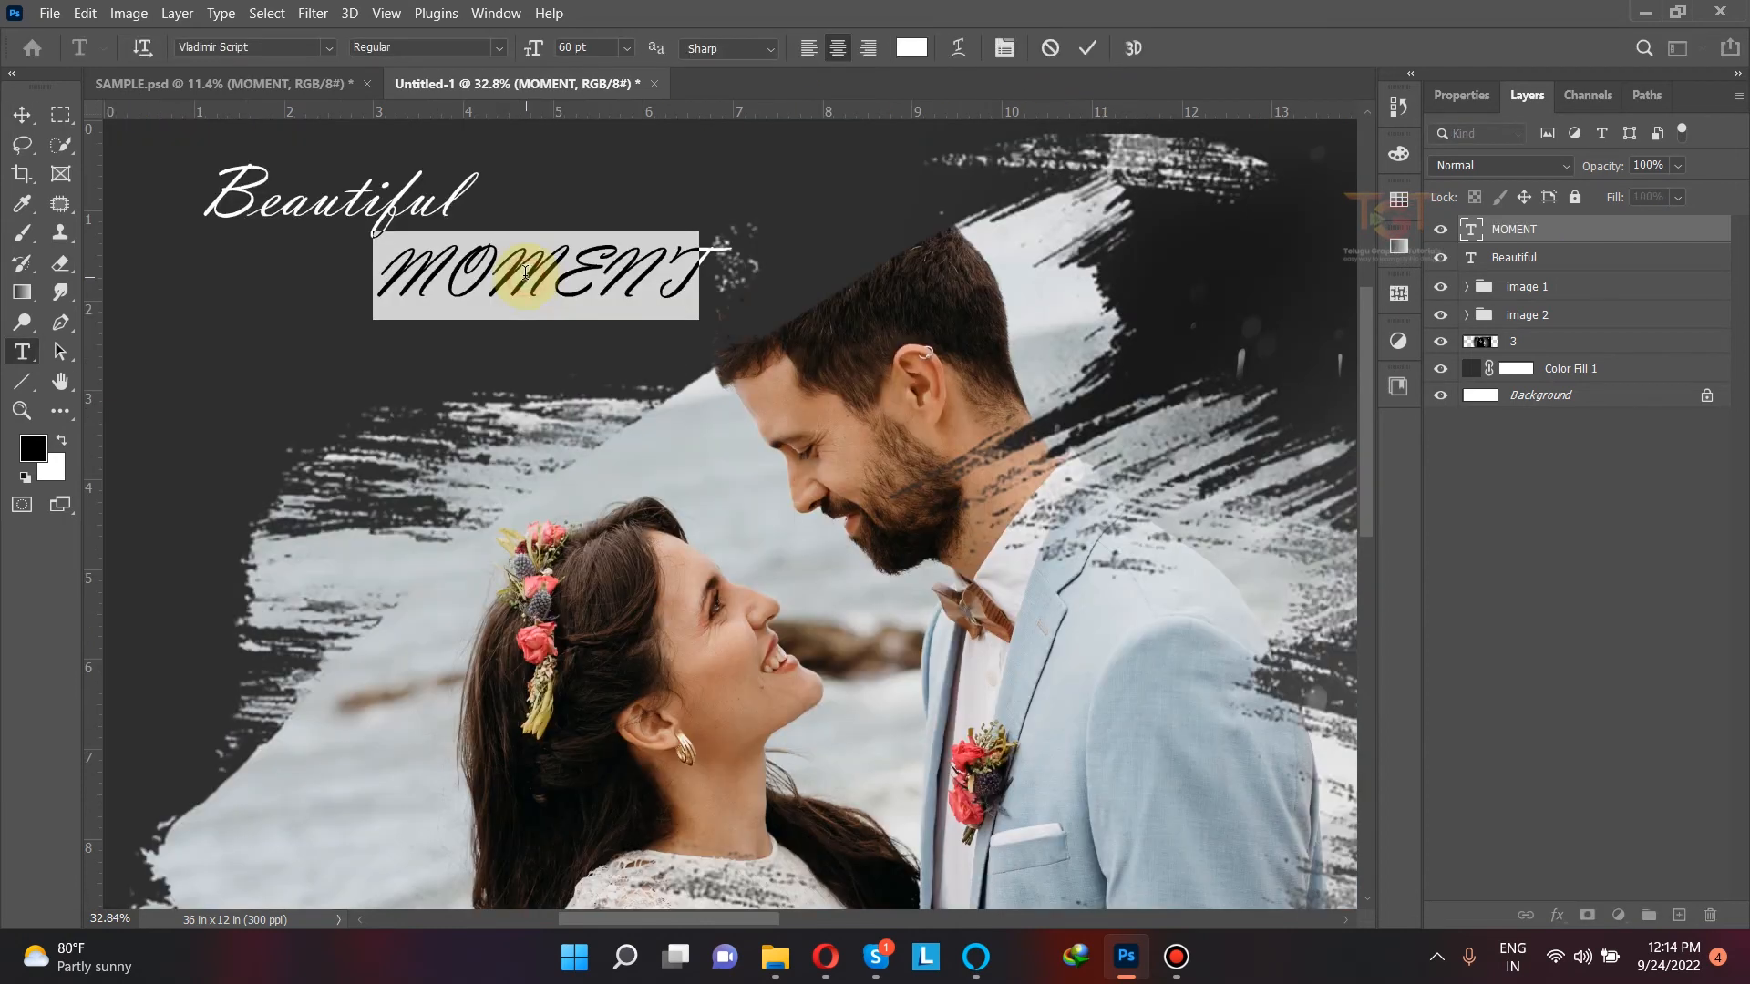
type("TW")
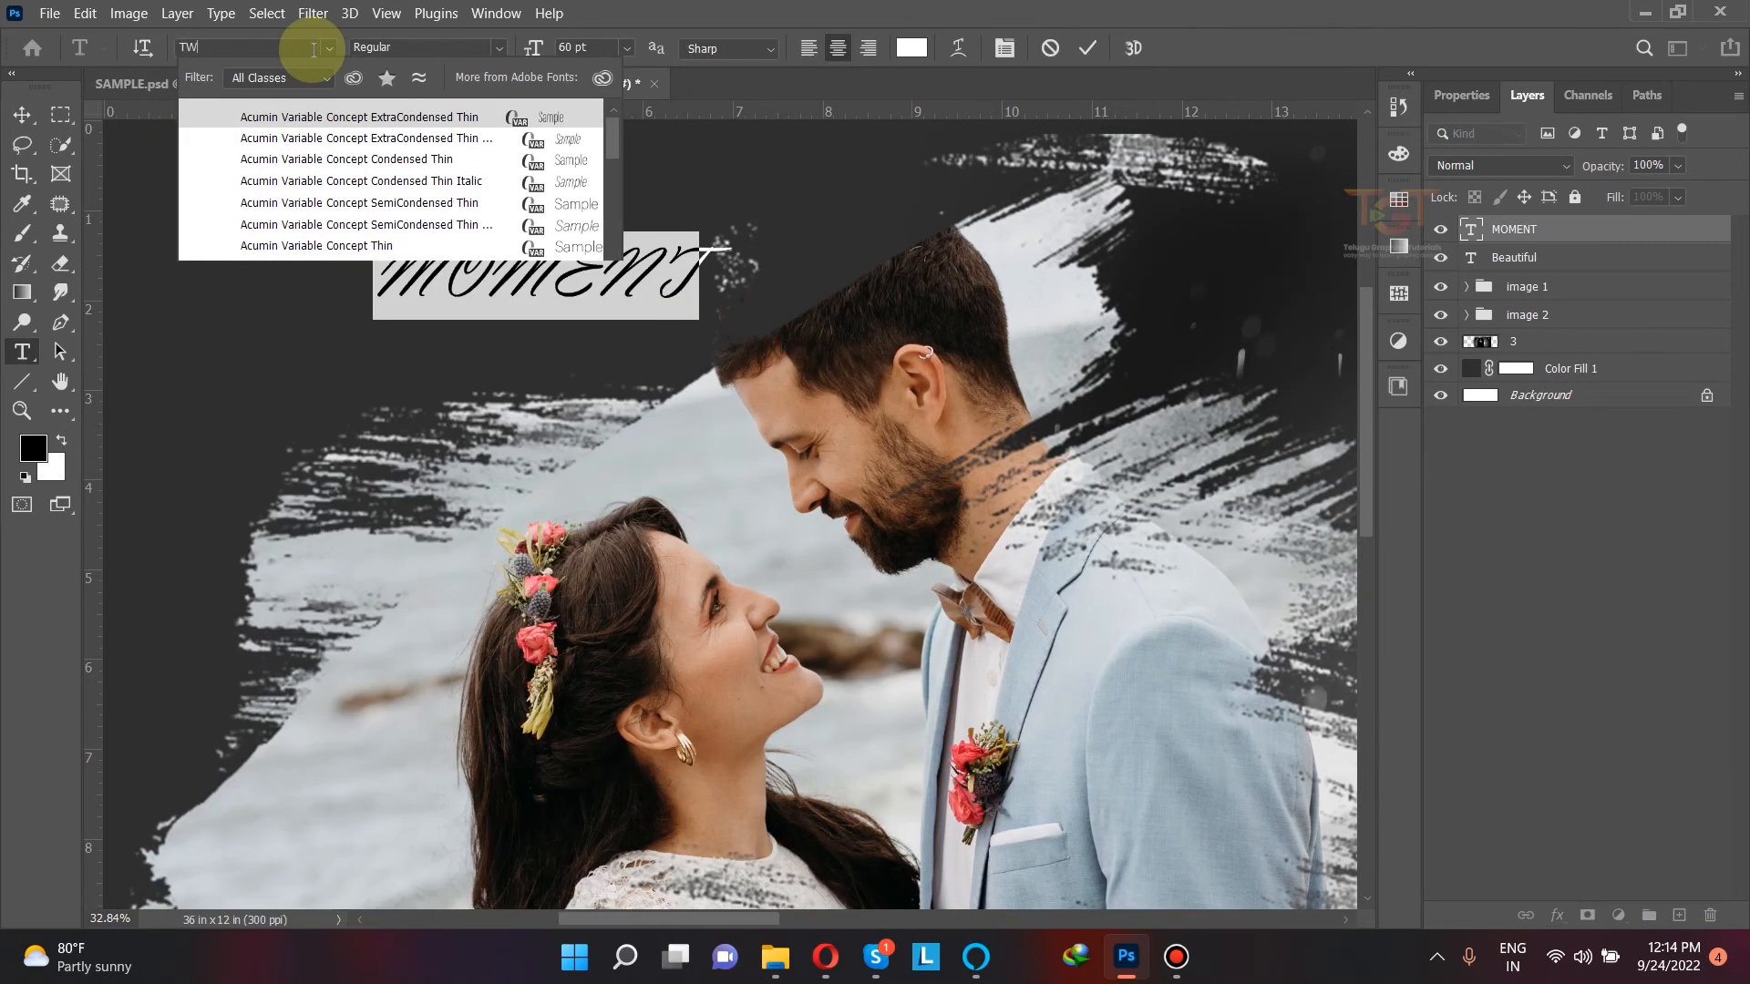
left_click(302, 118)
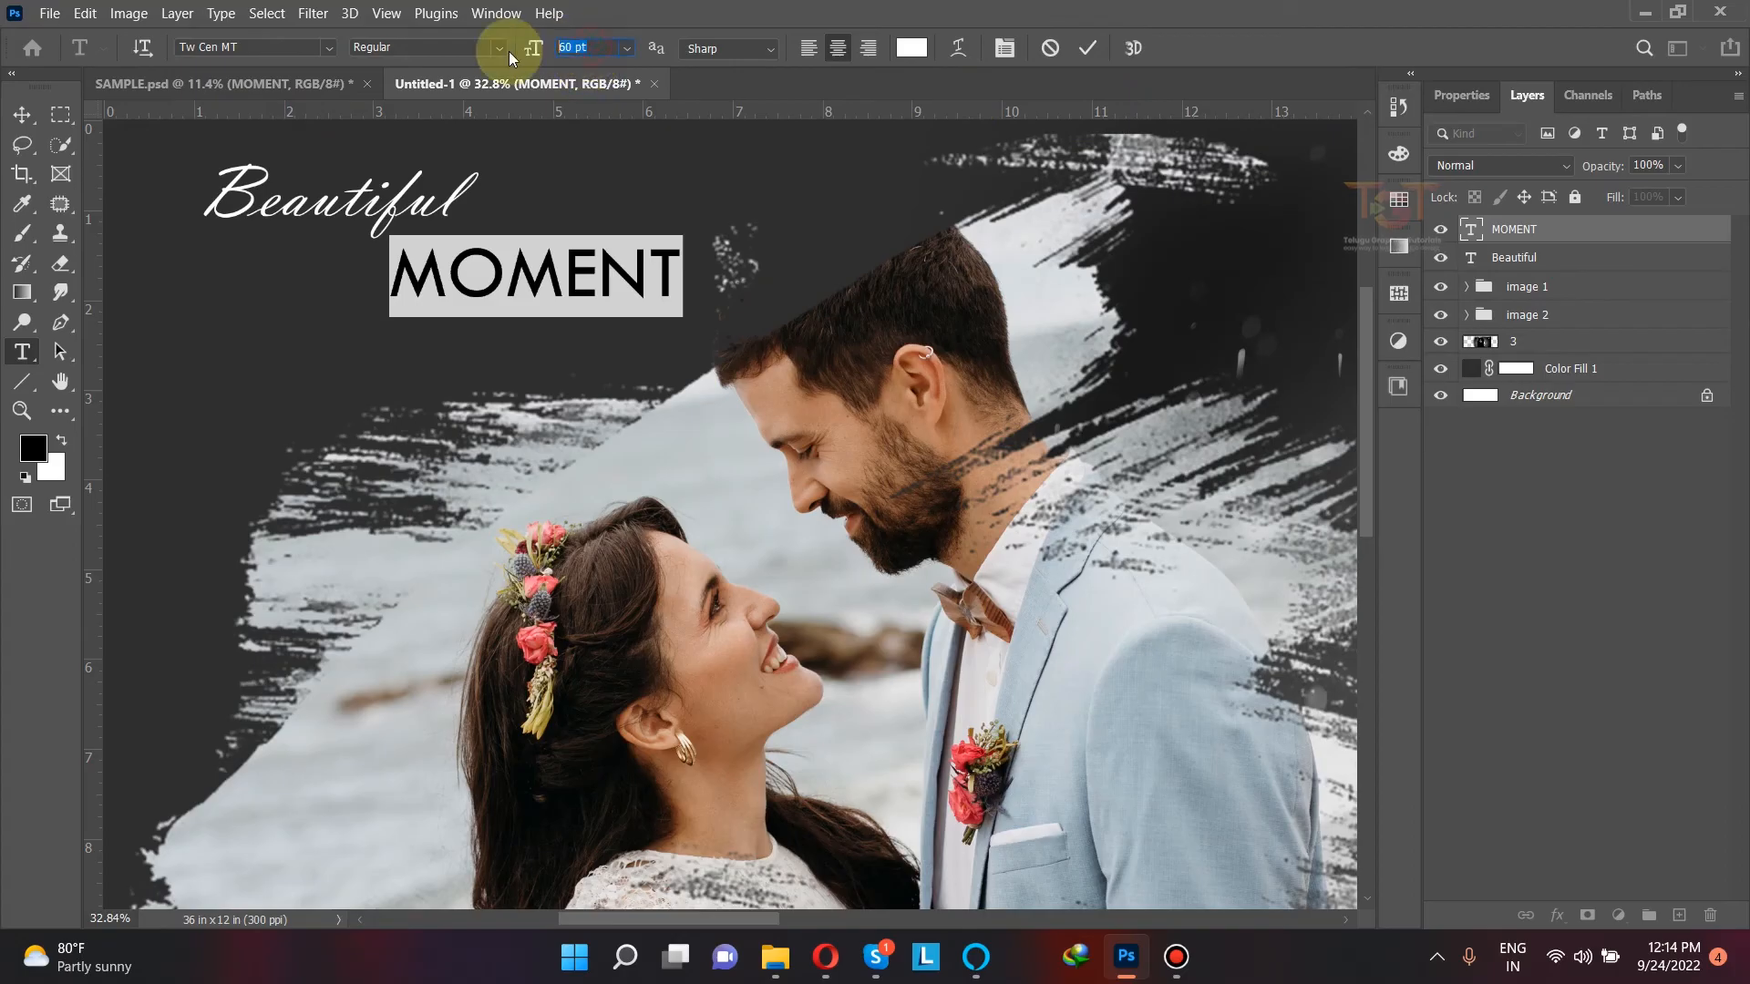
type("50")
key("Return")
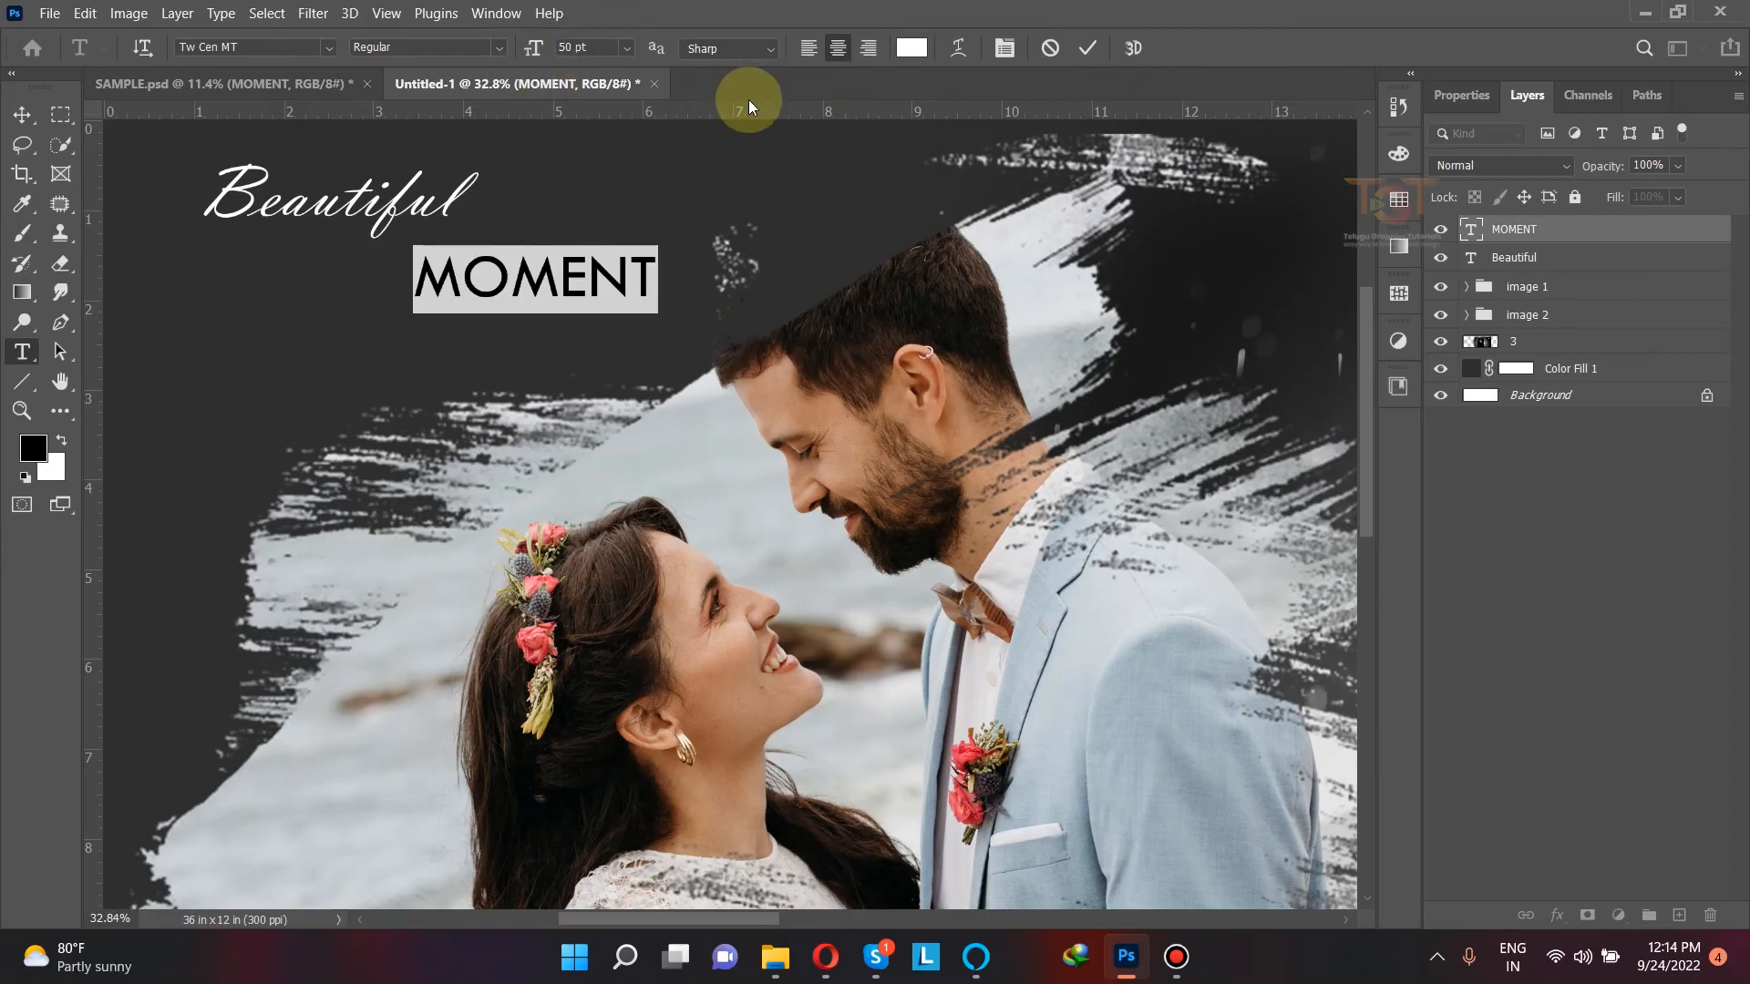
left_click(26, 105)
left_click_drag(481, 266, 495, 250)
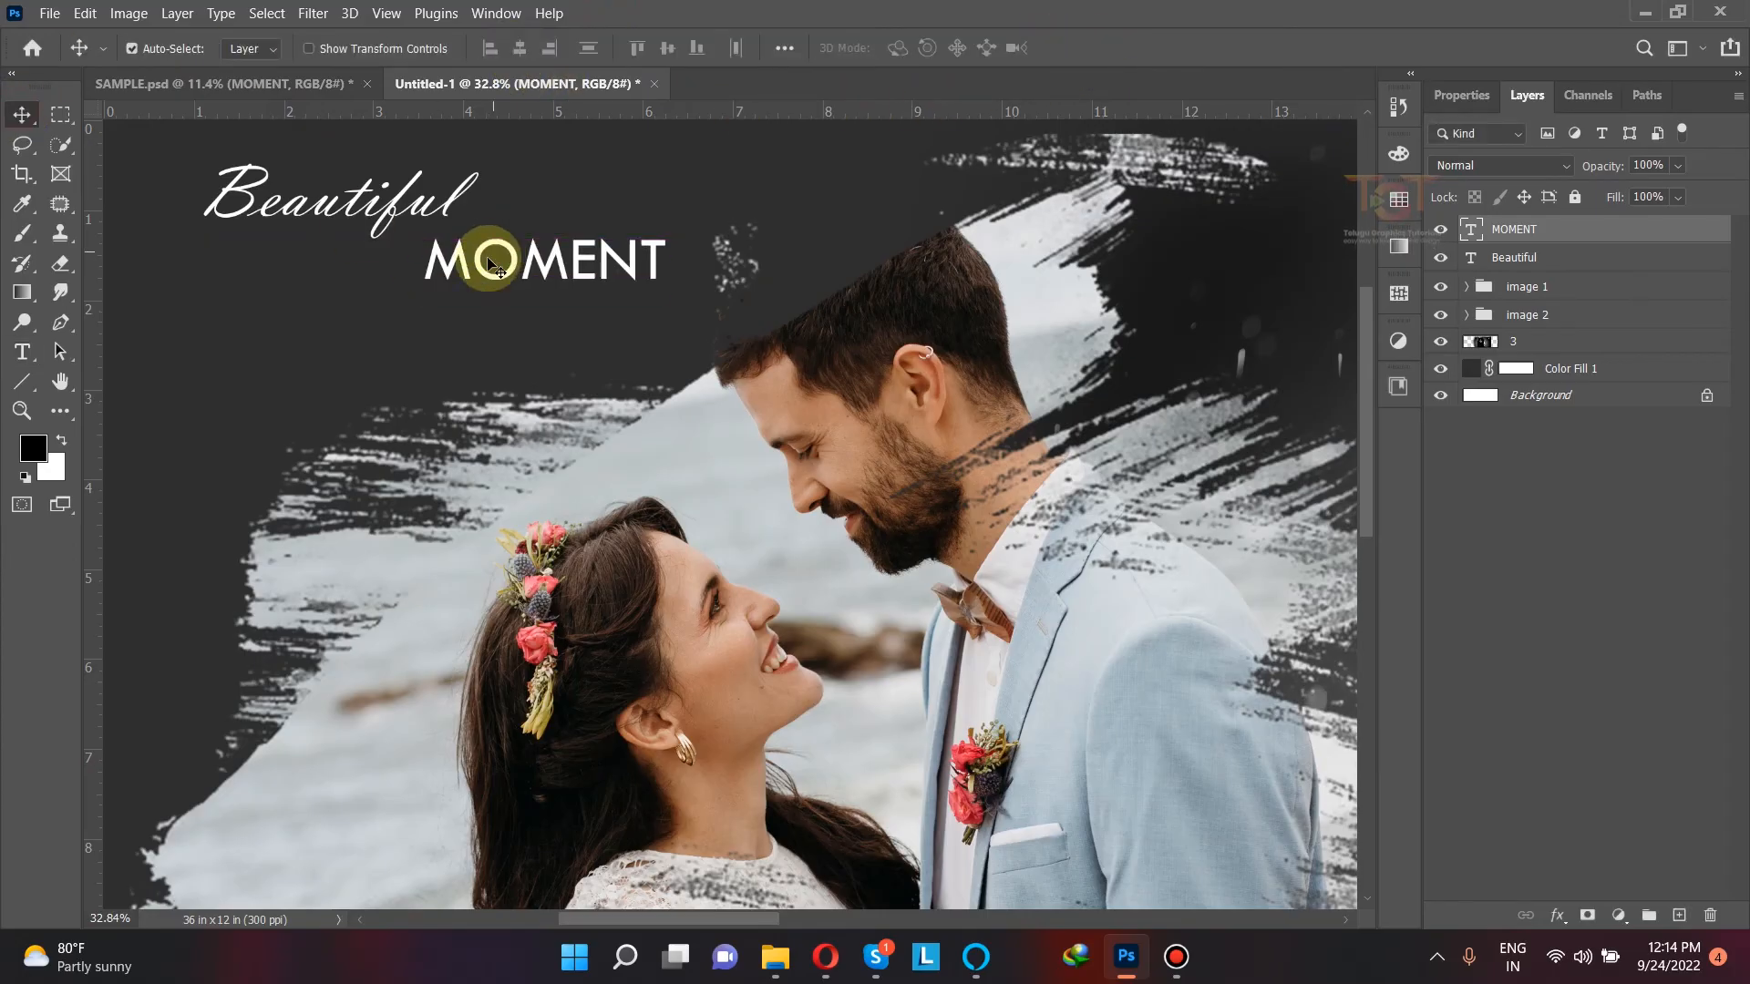
key("ctrl+0")
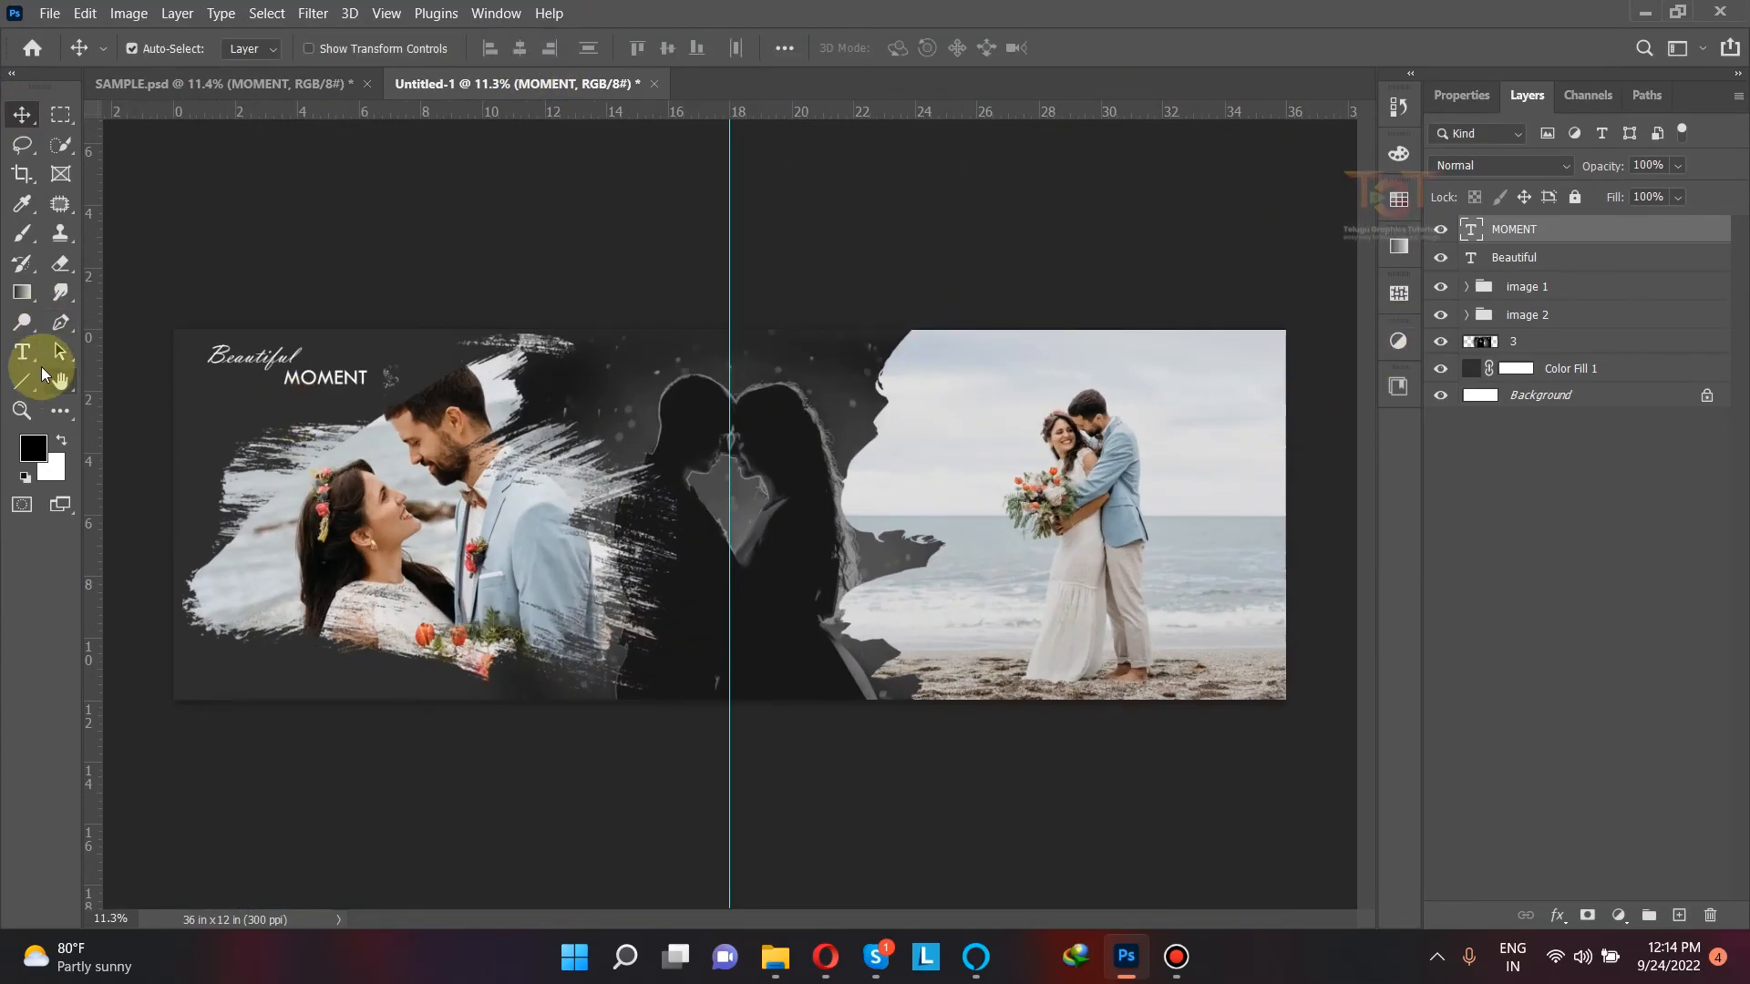
Step: Add the vertical text "WEDDING" over the sky beside the couple in the beach photo
left_click(24, 352)
right_click(30, 355)
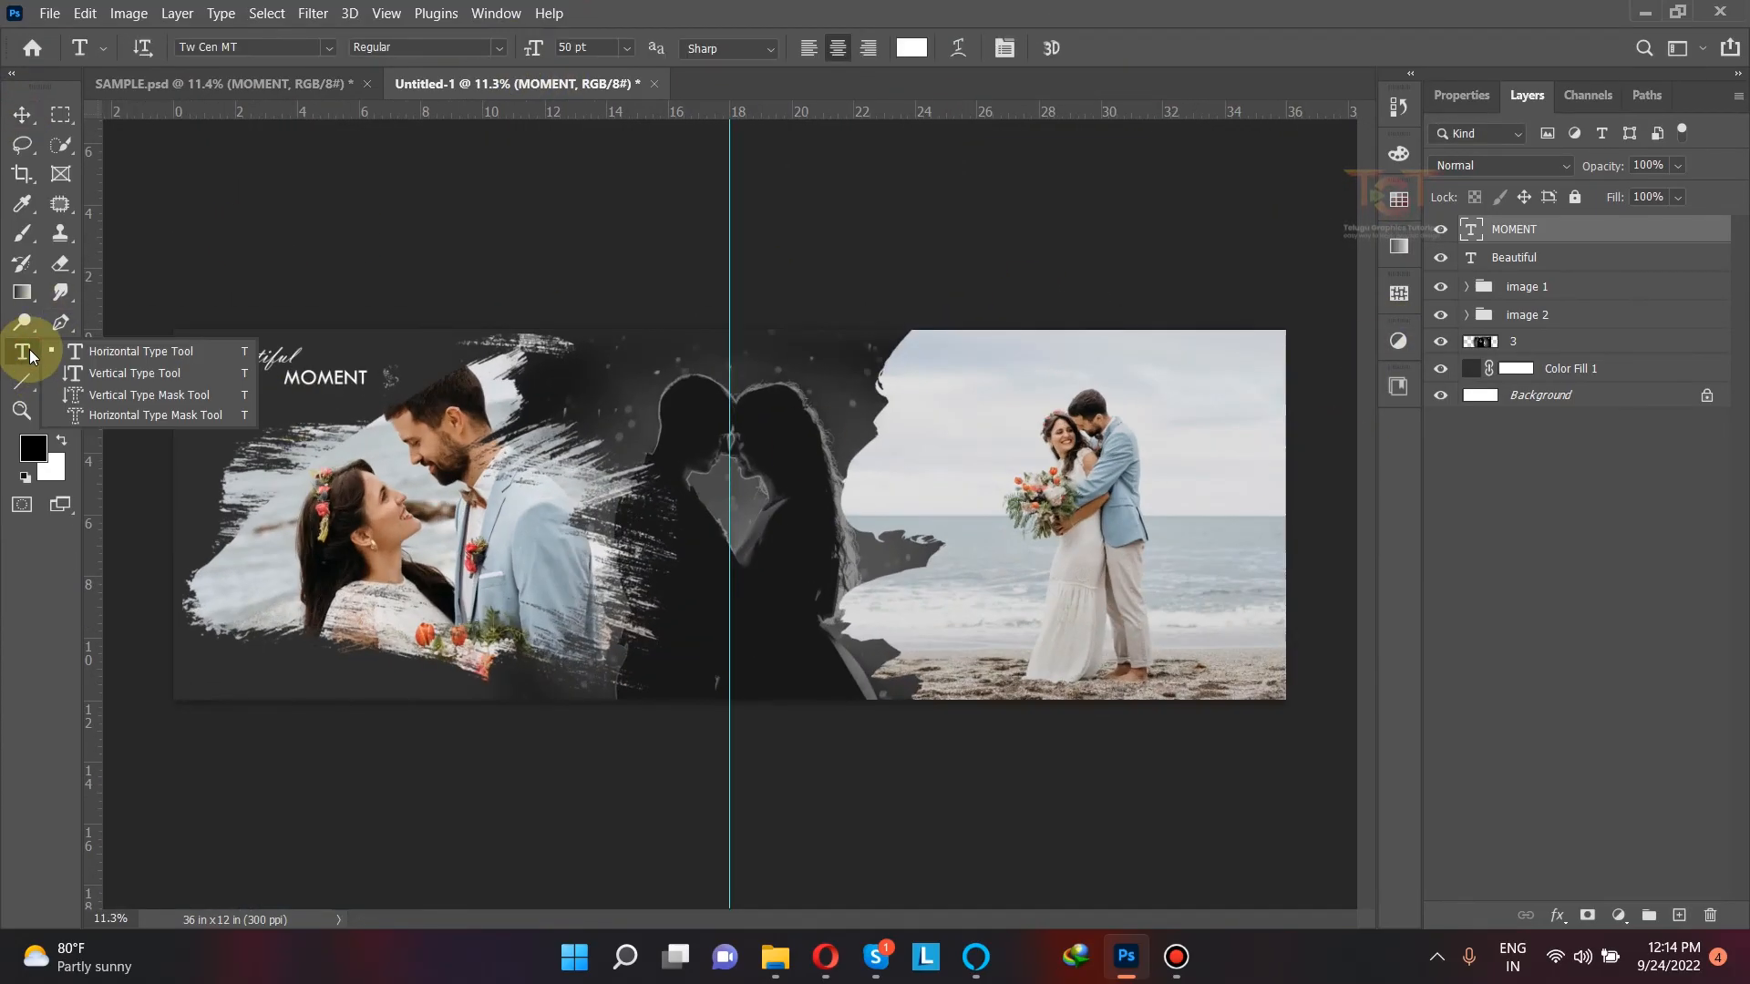
left_click(150, 374)
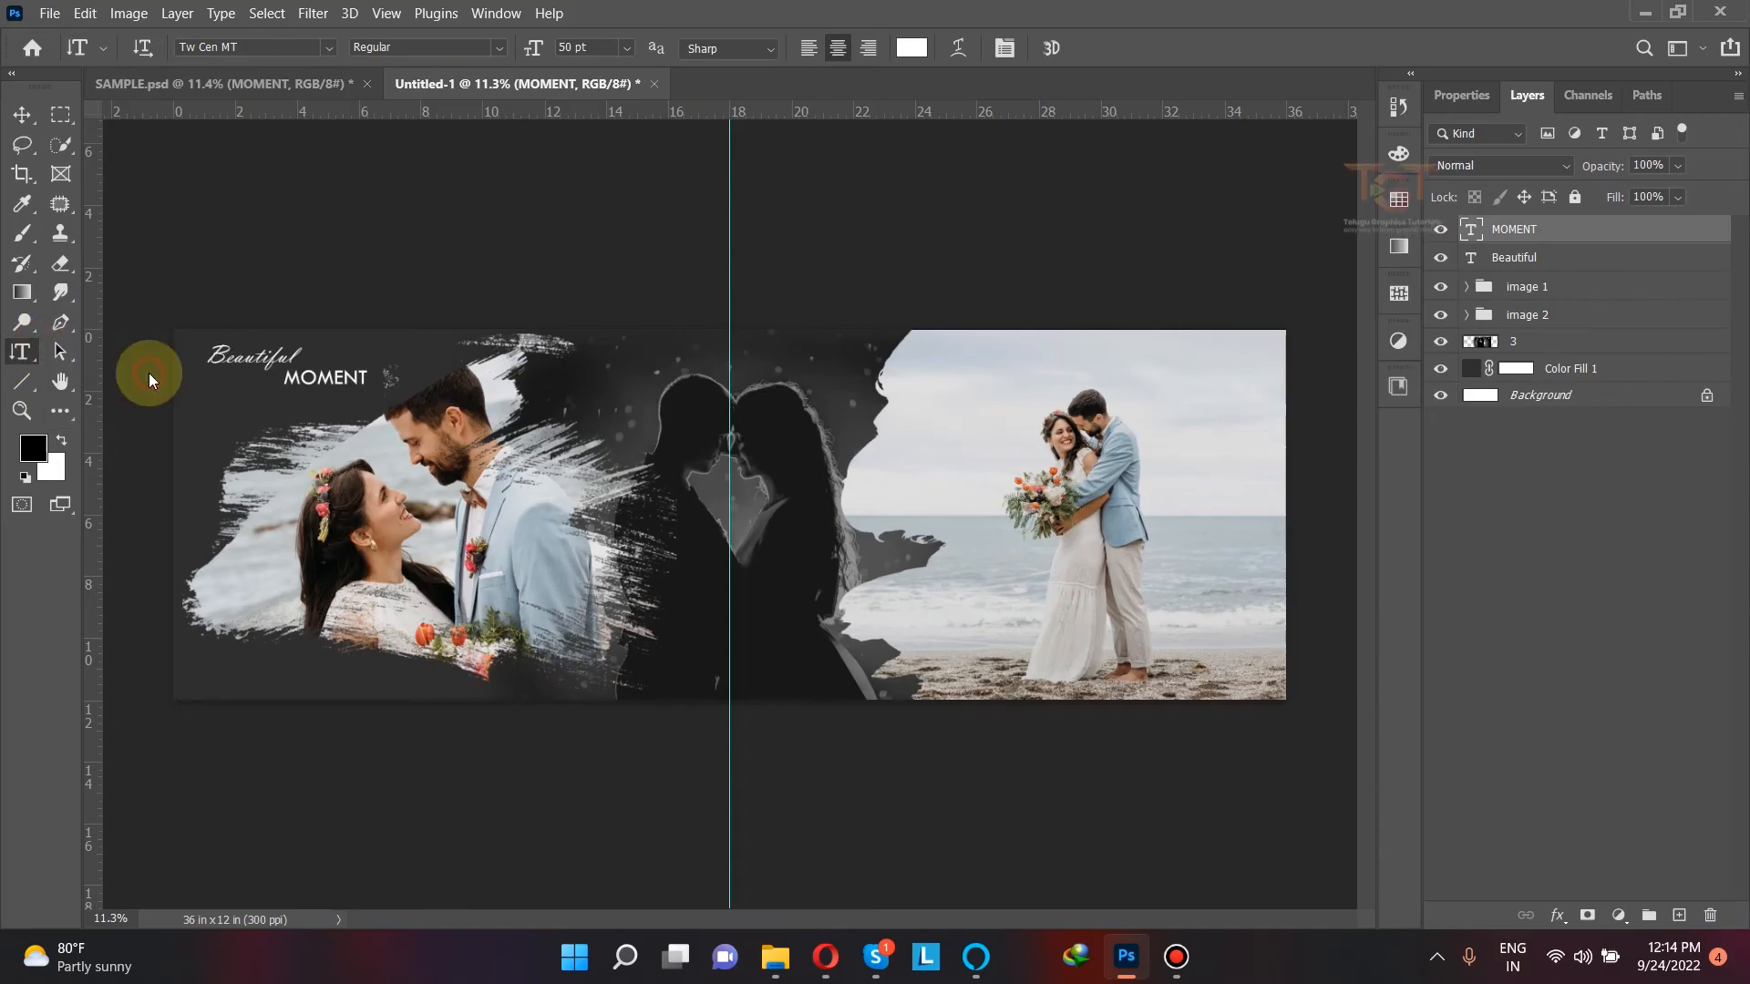
left_click(1198, 390)
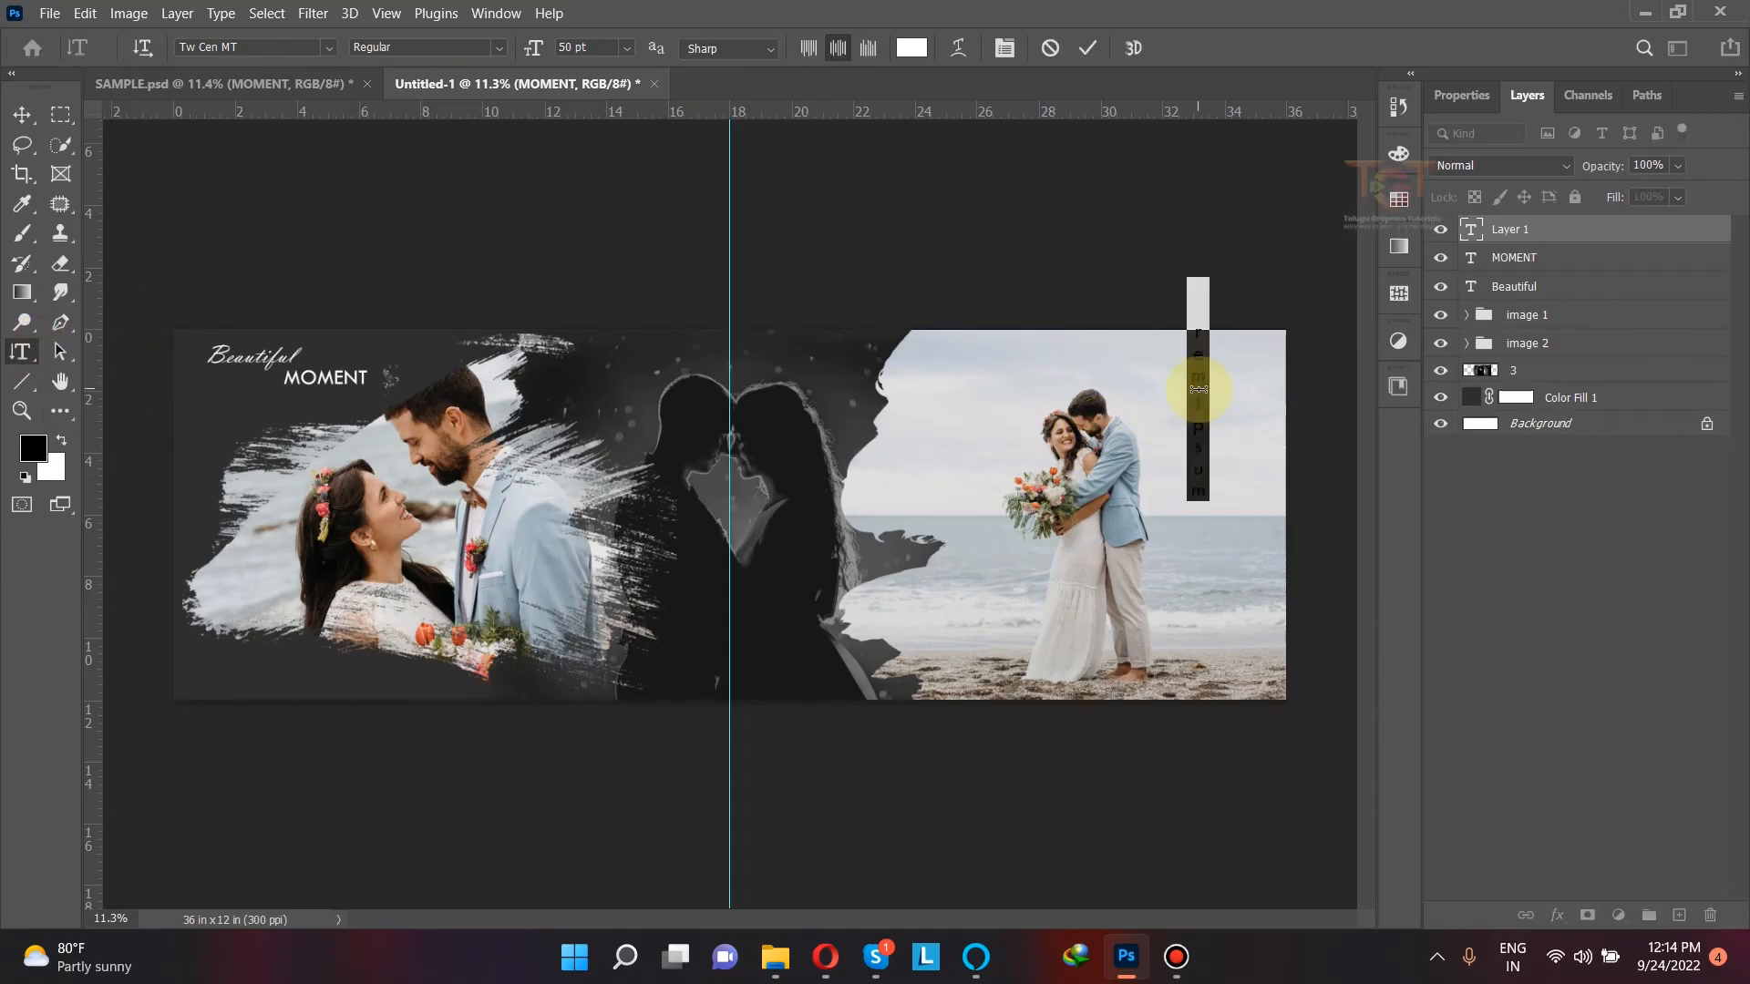
type("WEDDING")
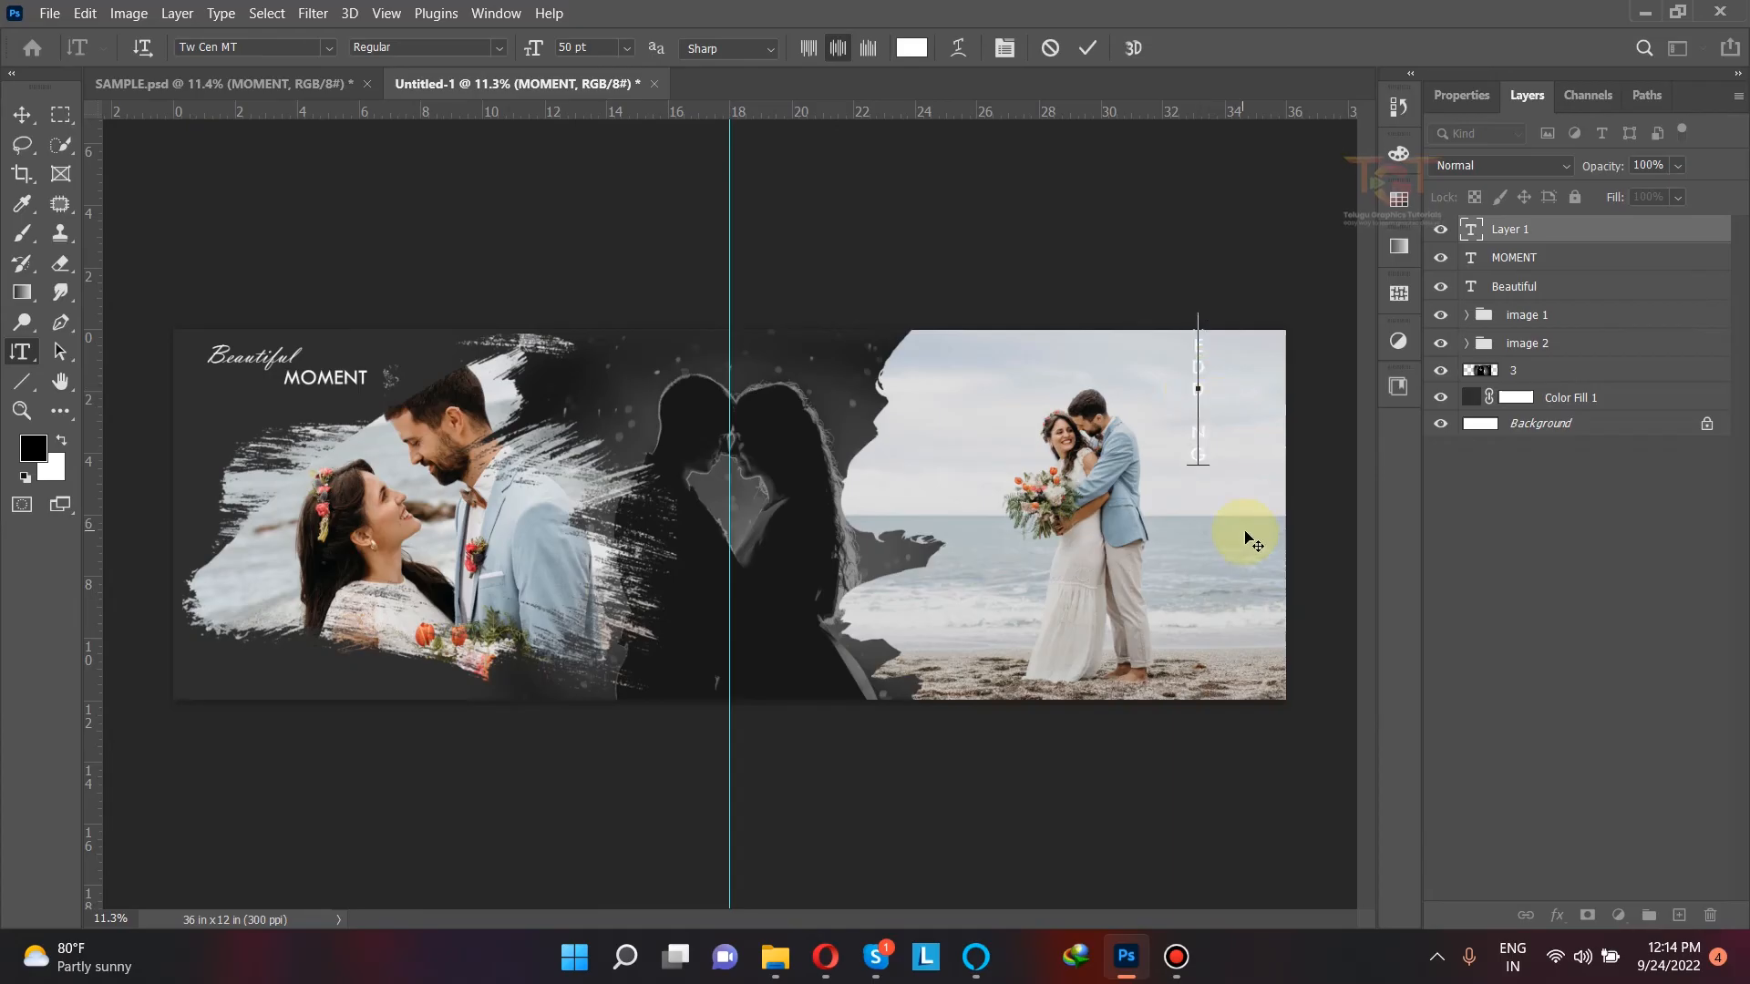
Step: Change the color of the vertical "WEDDING" text to dark gray #383838
key("ctrl+a")
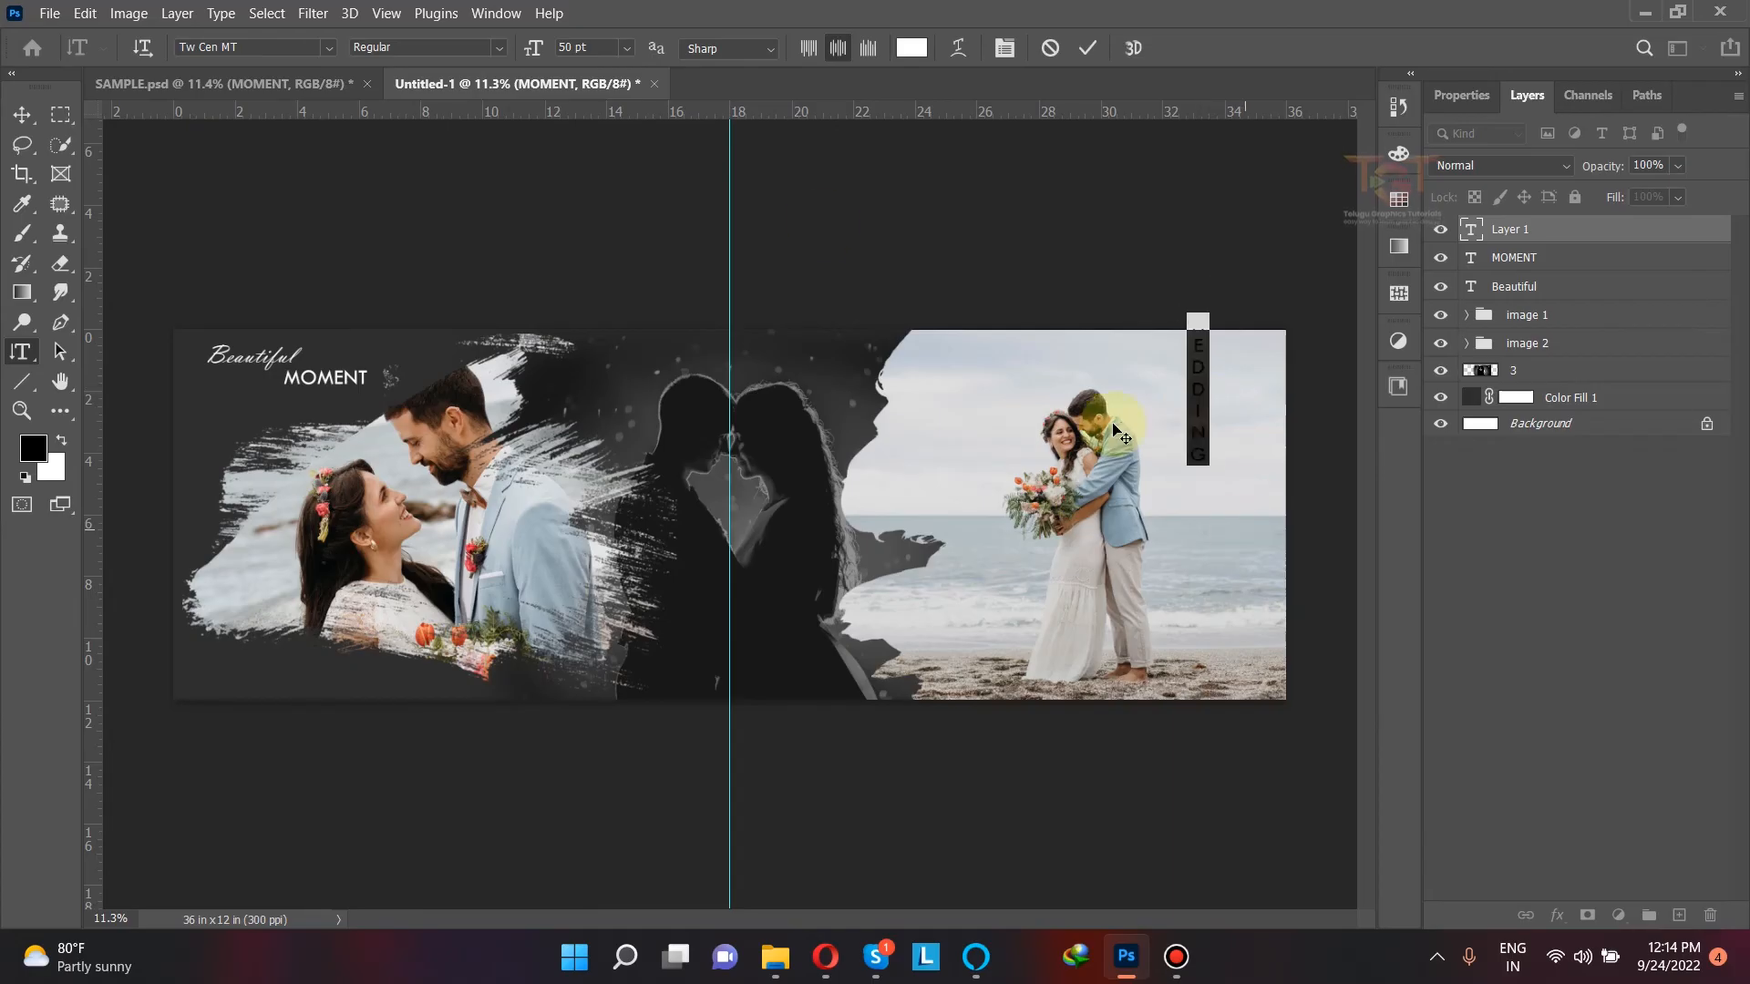
left_click(912, 48)
left_click_drag(1119, 679, 1075, 740)
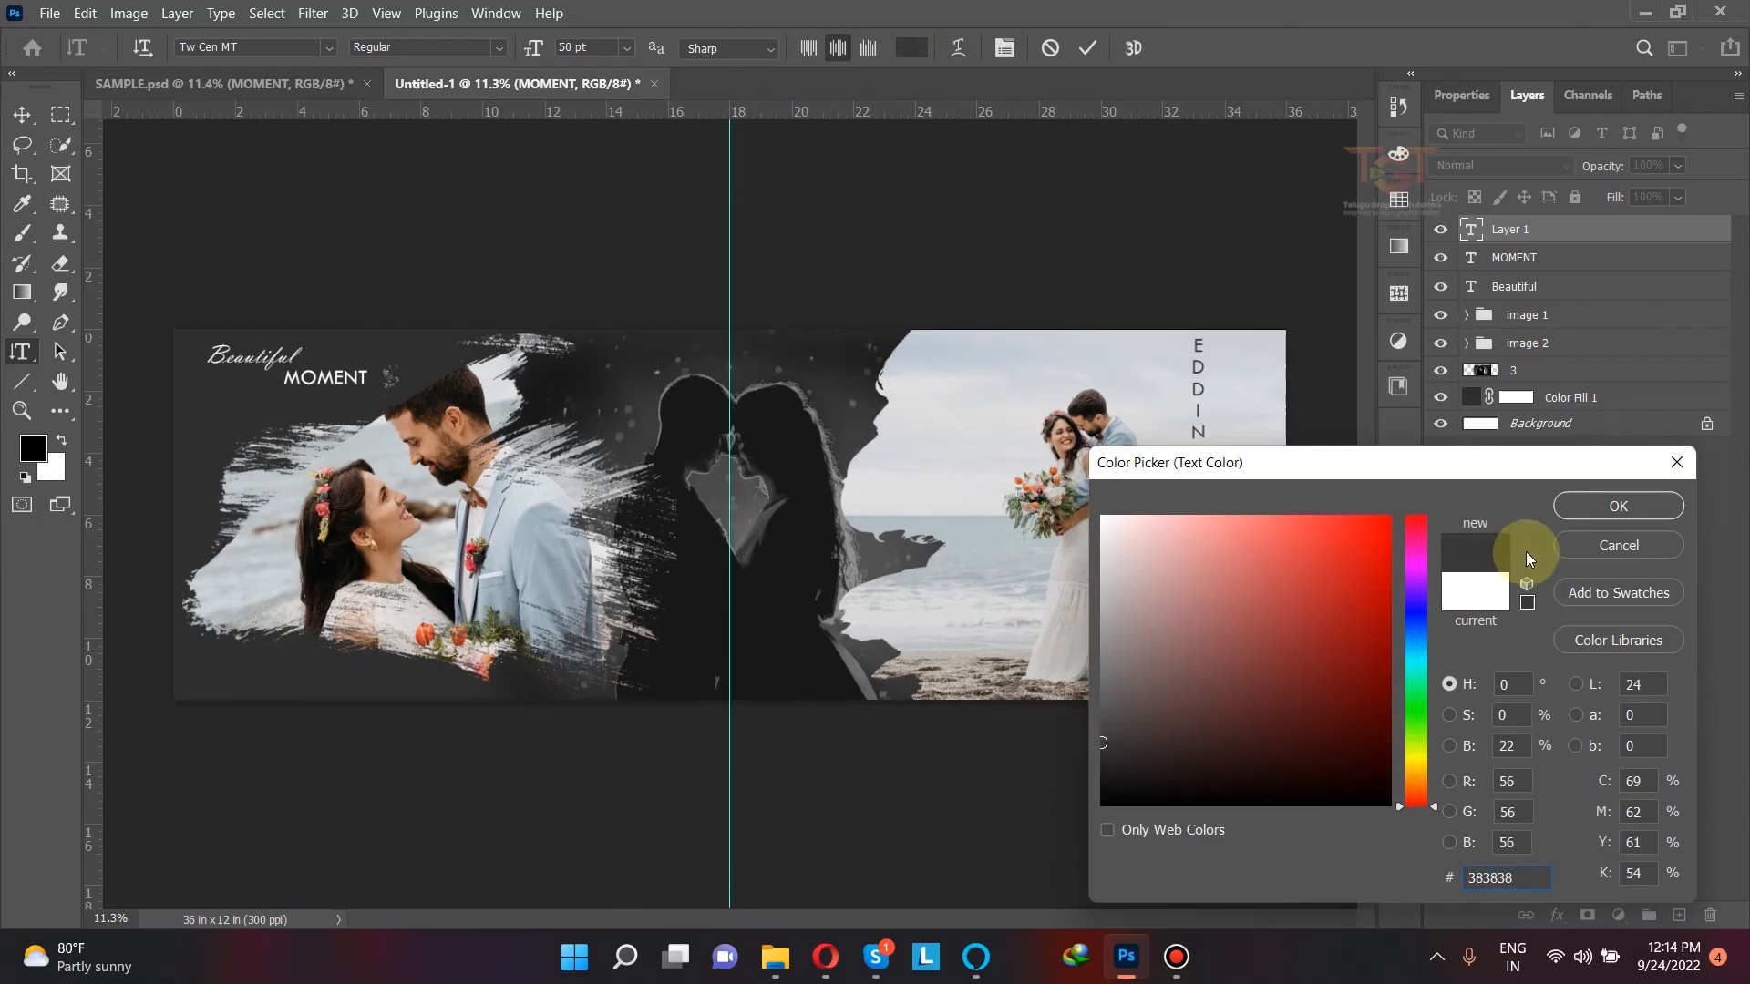
left_click(1579, 509)
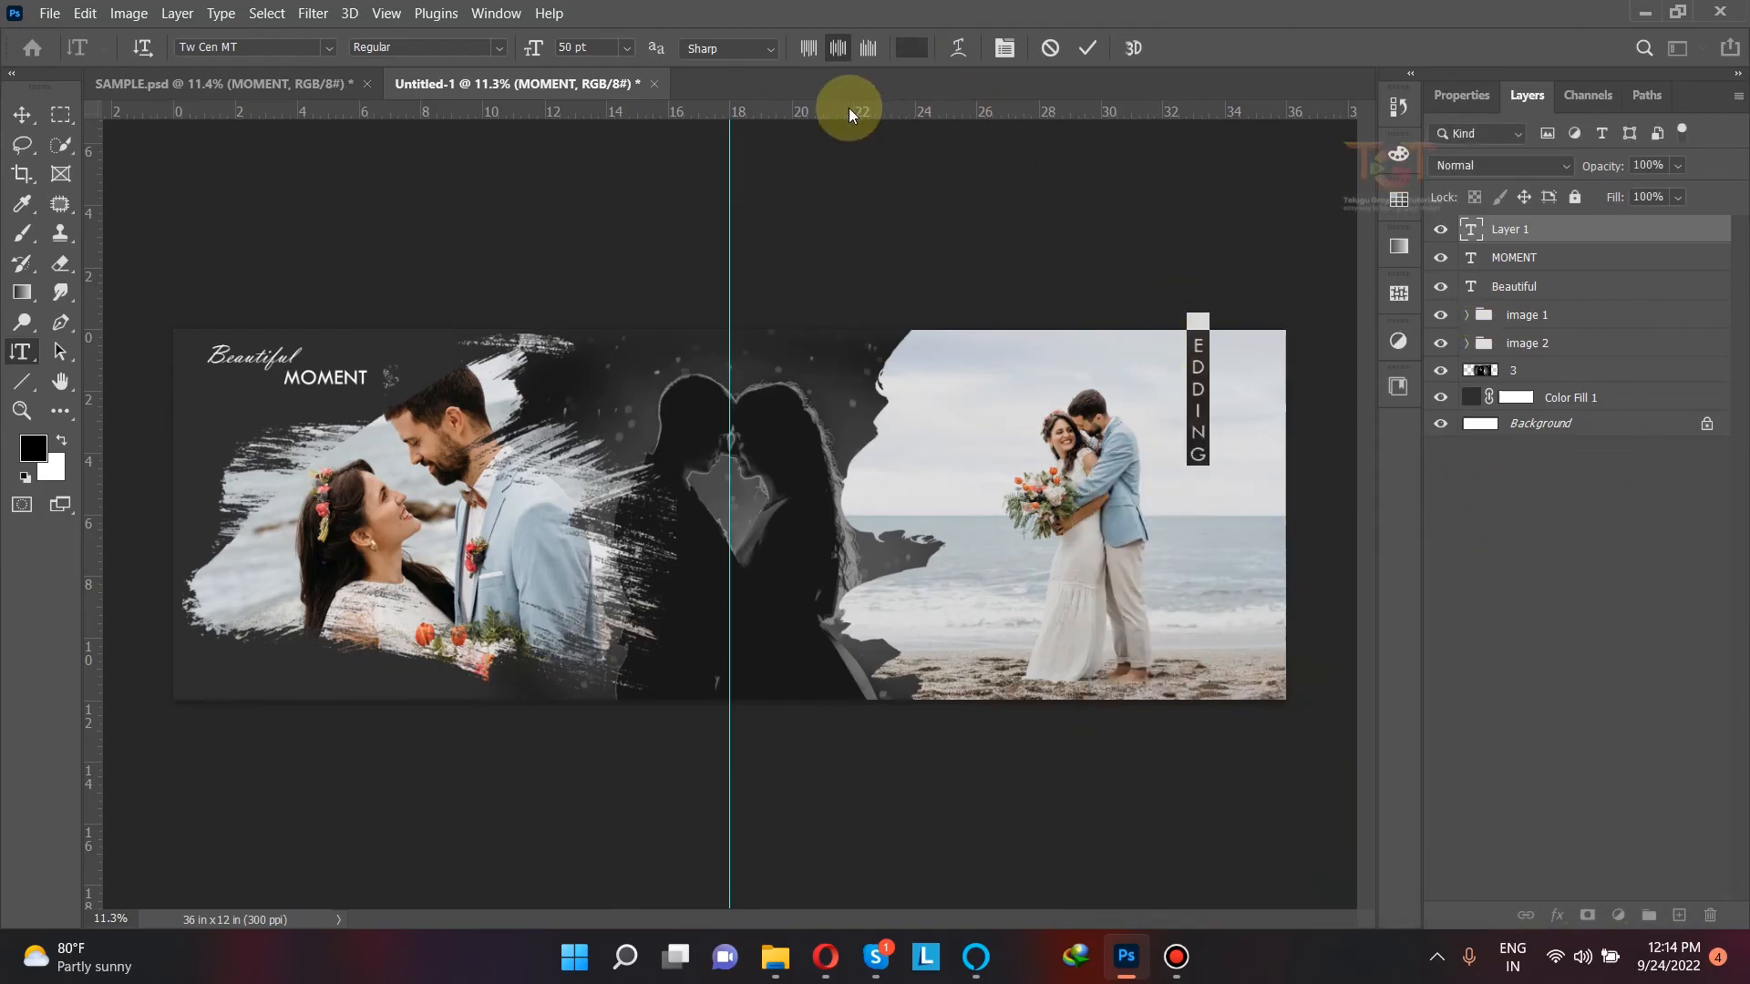
Step: Widen the tracking of the "WEDDING" text to 1340
left_click(1459, 96)
left_click_drag(1569, 407, 1379, 421)
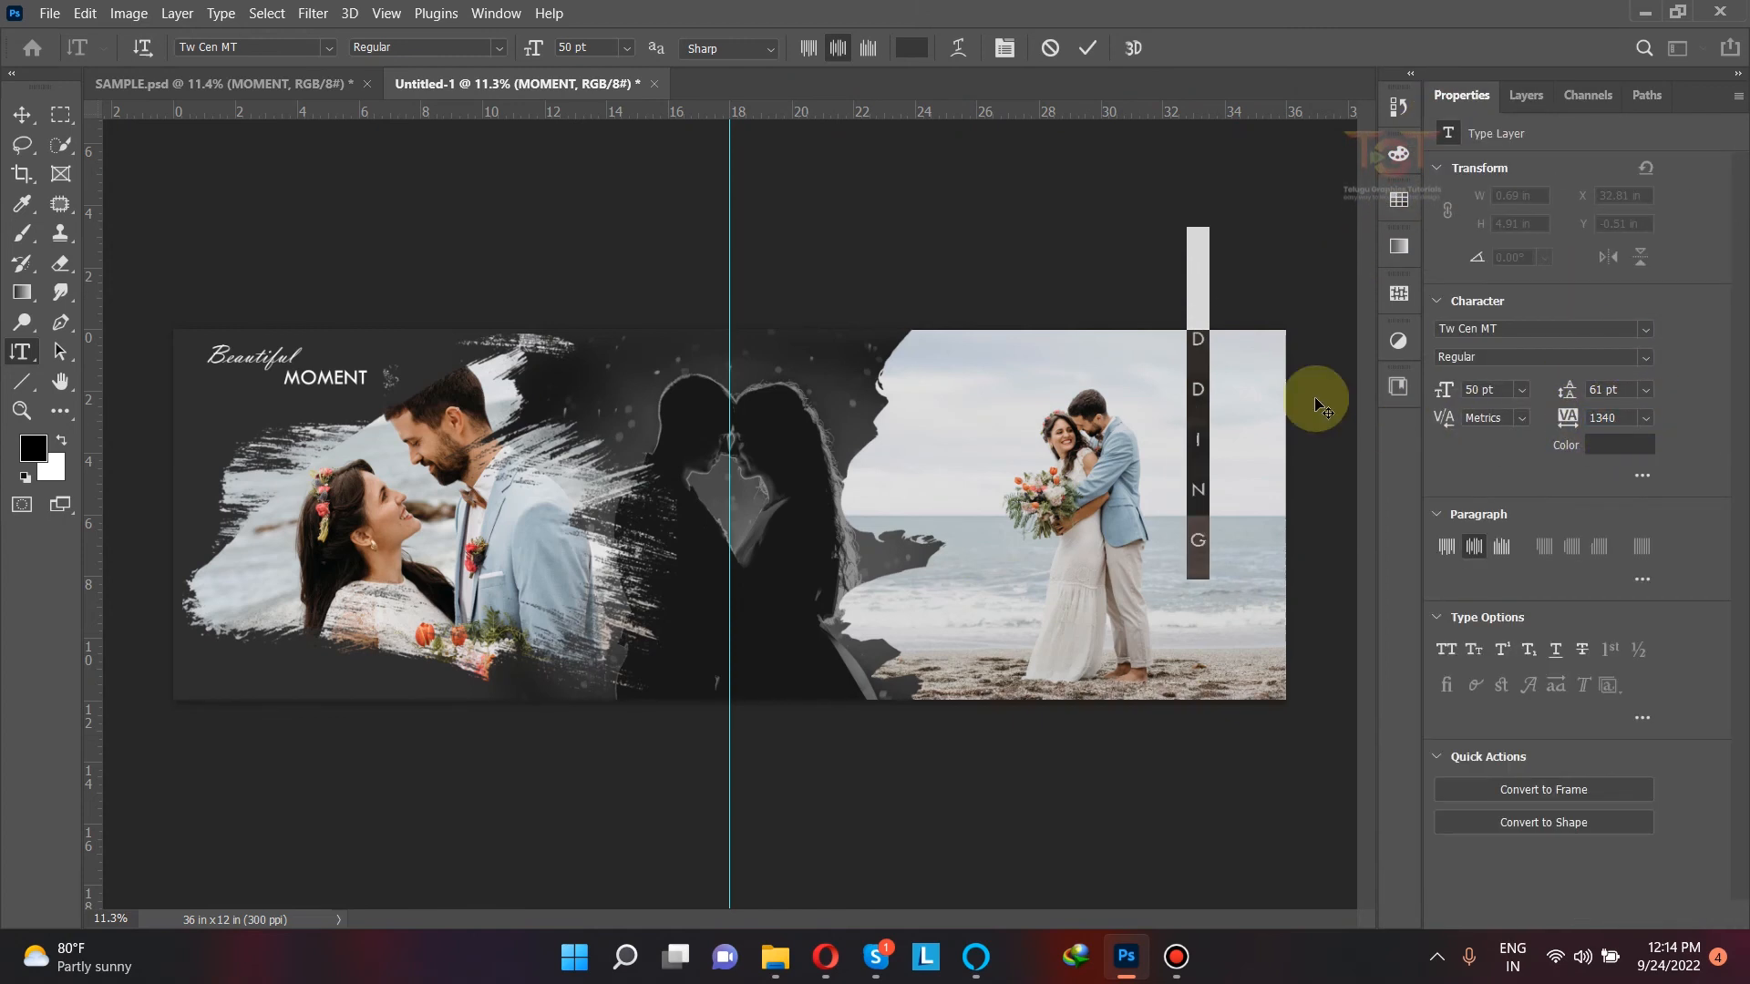
left_click(1092, 50)
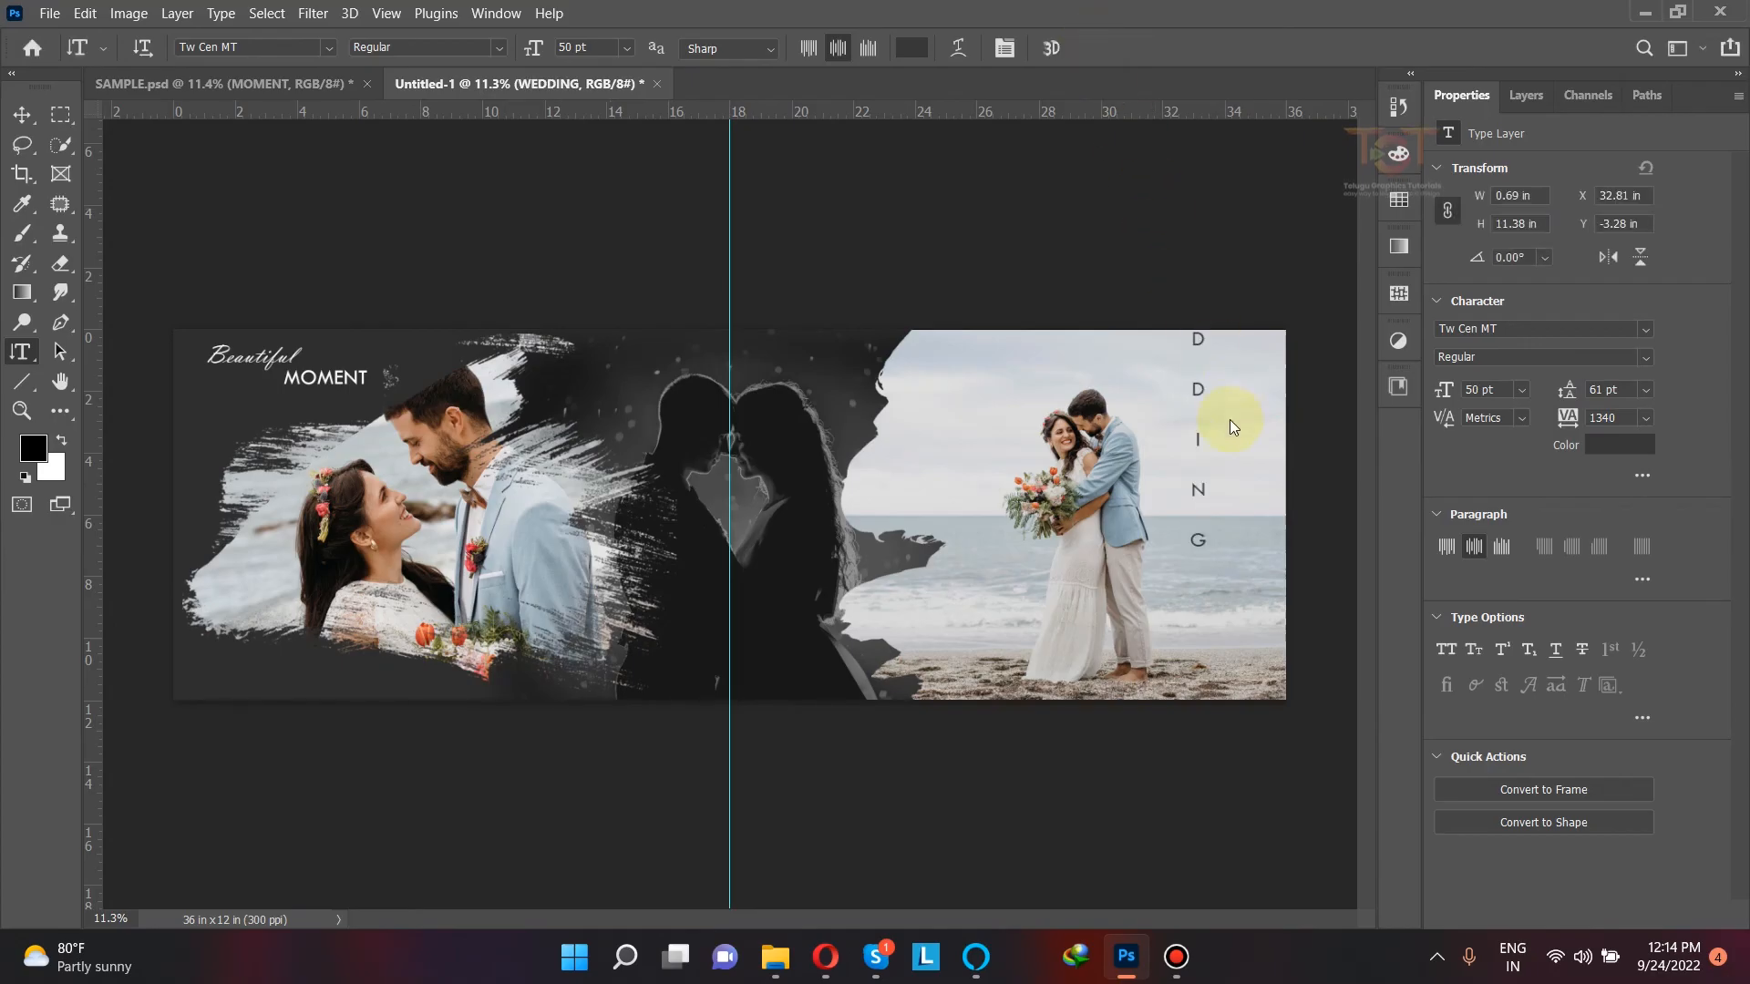
Step: Move the vertical "WEDDING" text down and outward to run along the spread's right edge
left_click_drag(1197, 396, 1221, 436)
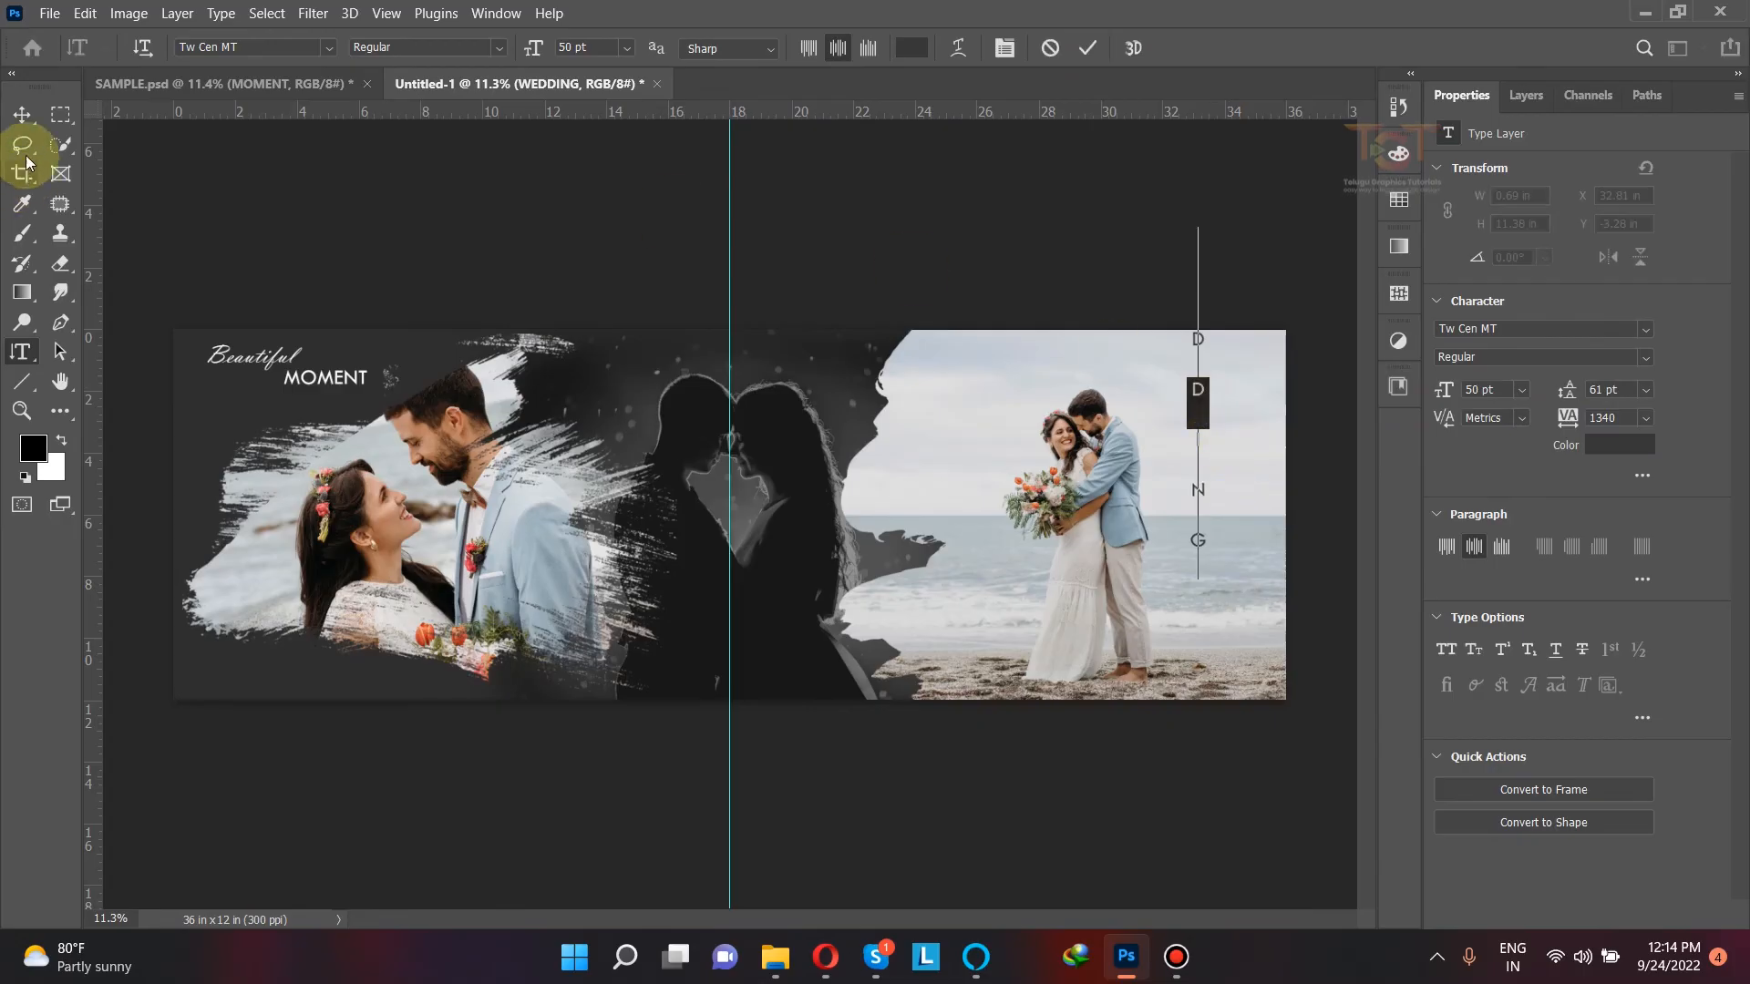
left_click(21, 114)
left_click_drag(1198, 397, 1234, 481)
Step: Change the font of the vertical "WEDDING" text to Agency FB Regular
double_click(1233, 481)
left_click(1516, 328)
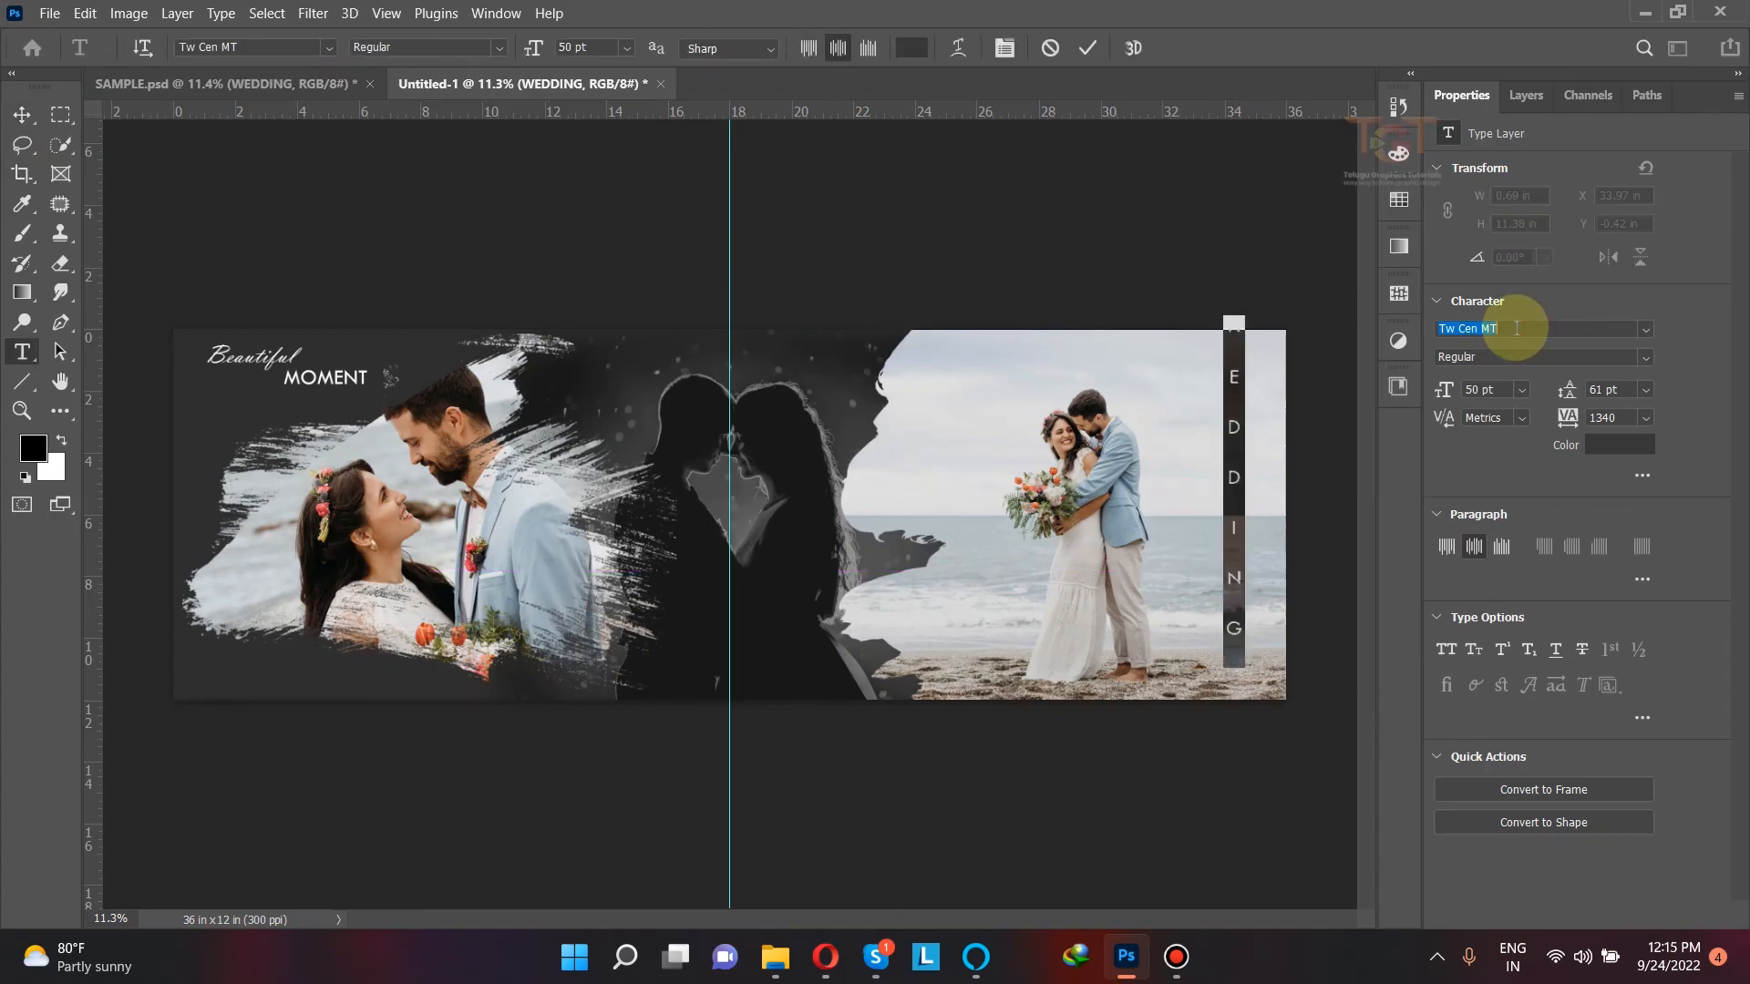
type("AGEN")
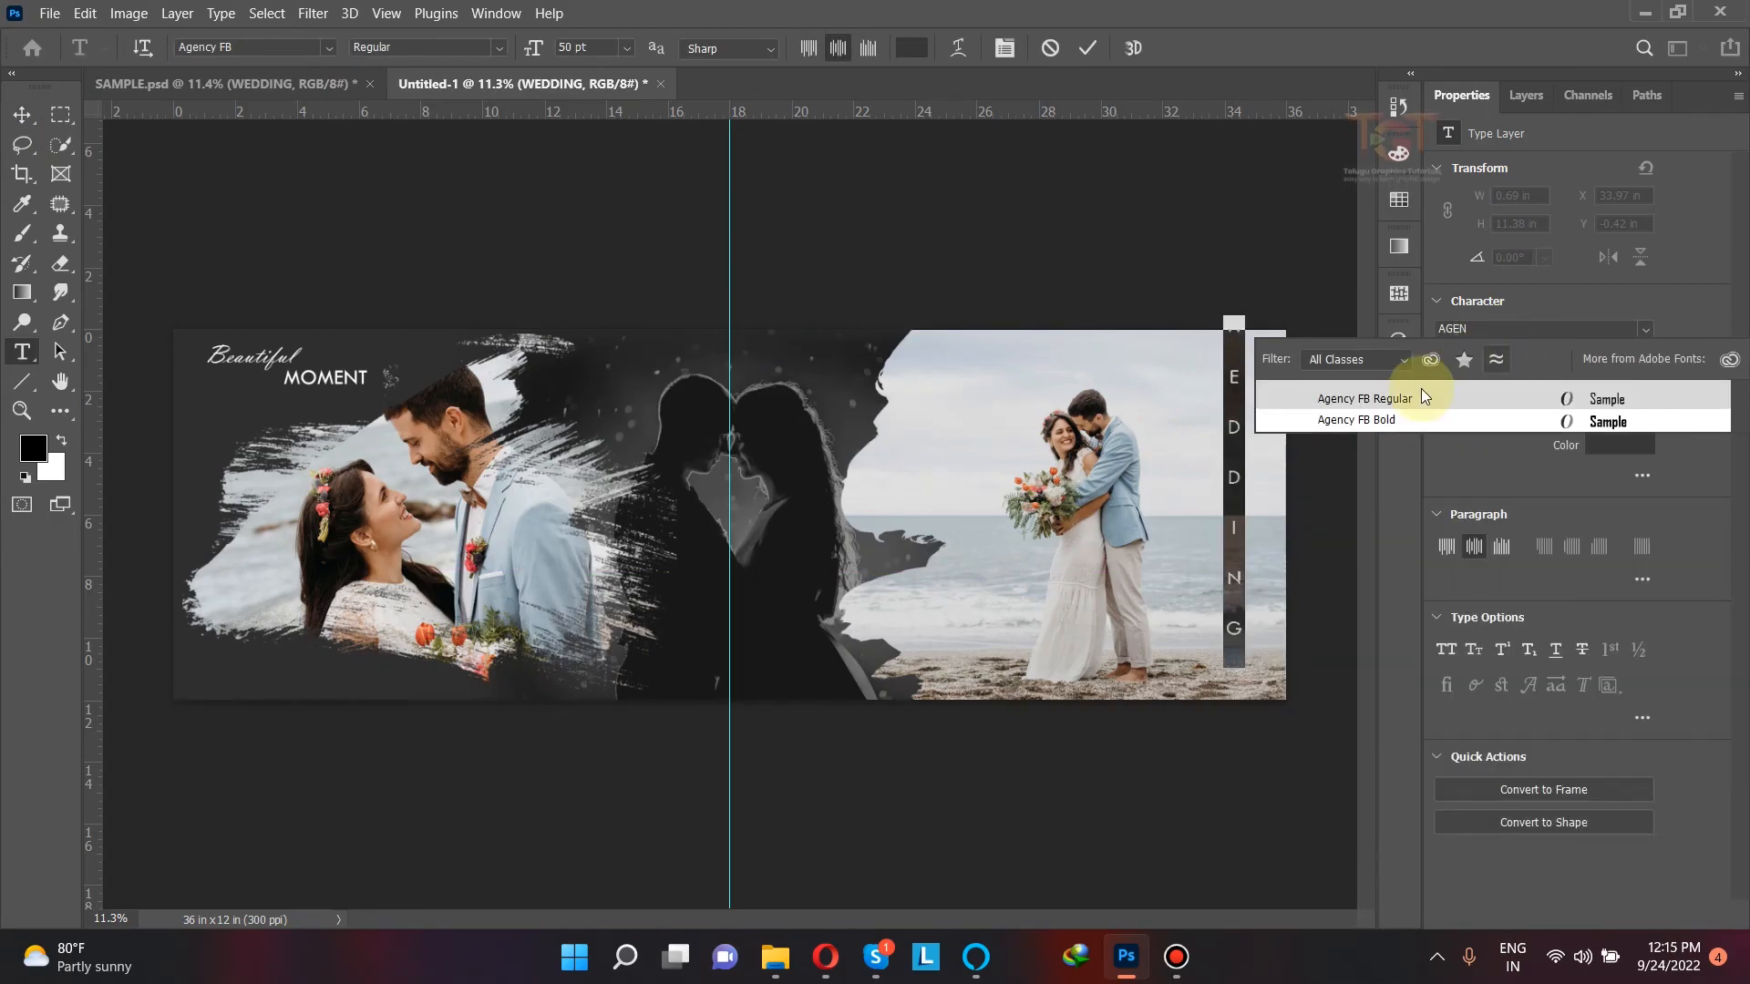
left_click(1385, 397)
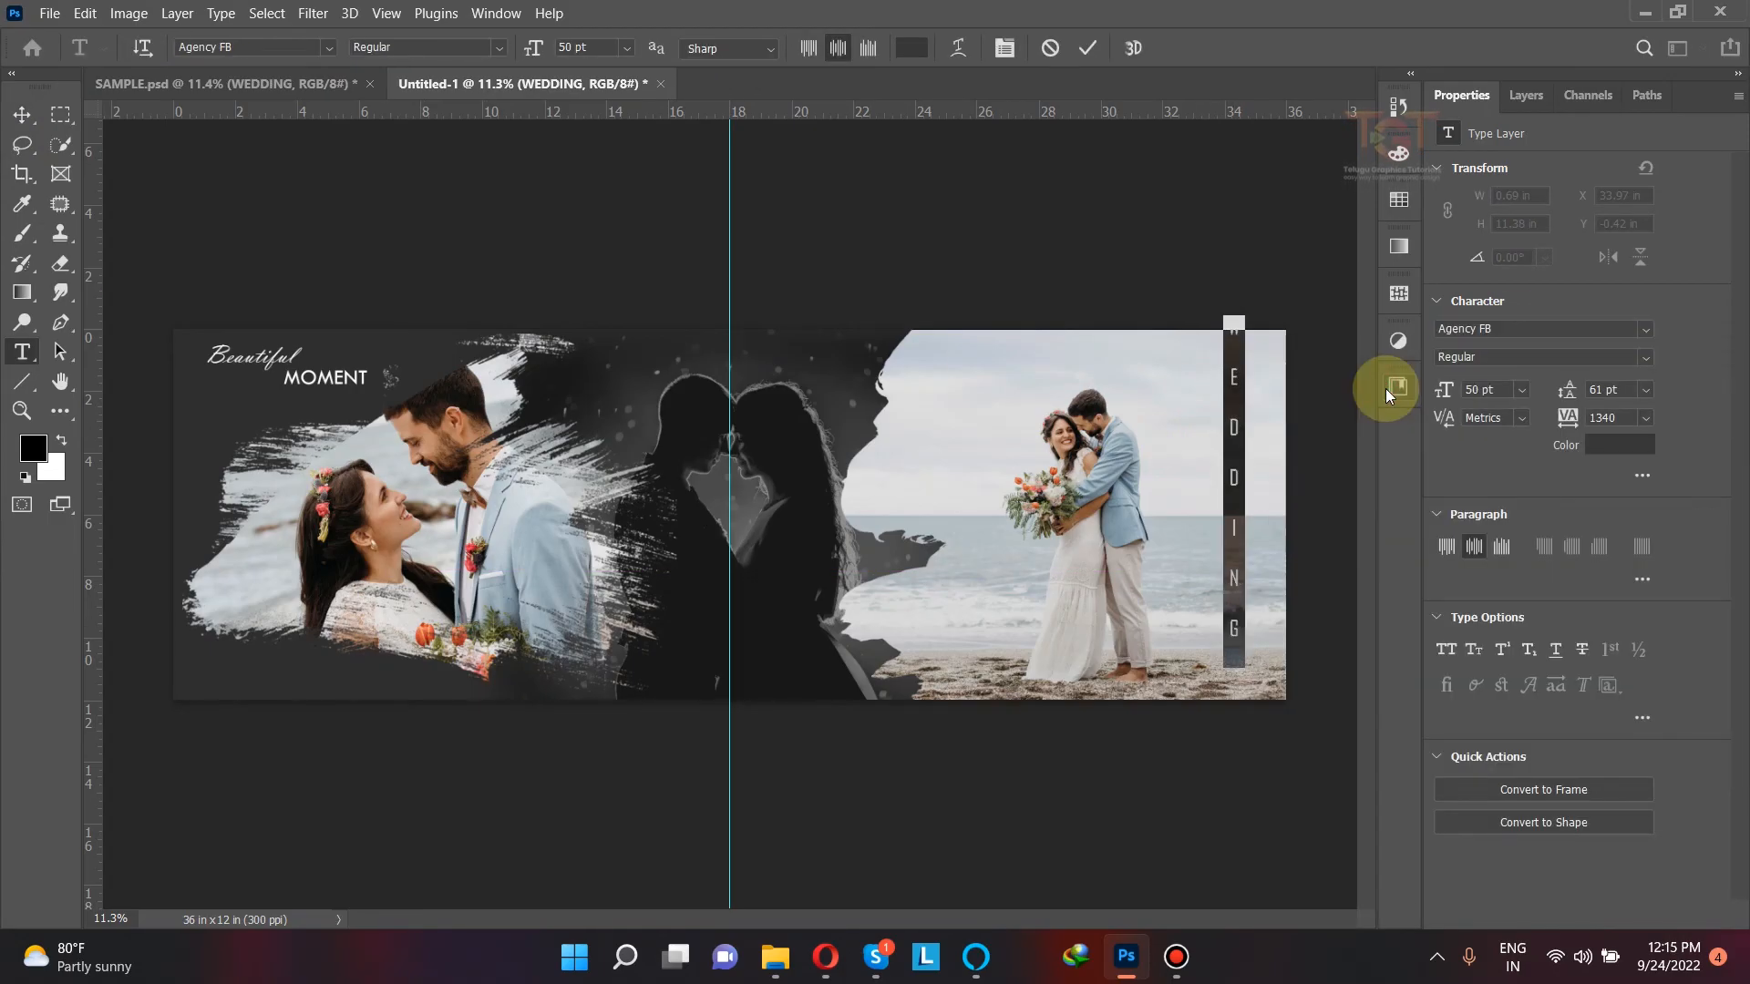
Step: Set the "WEDDING" text's font size to 85 pt and its tracking to 300
left_click(1490, 384)
type("85")
key("Return")
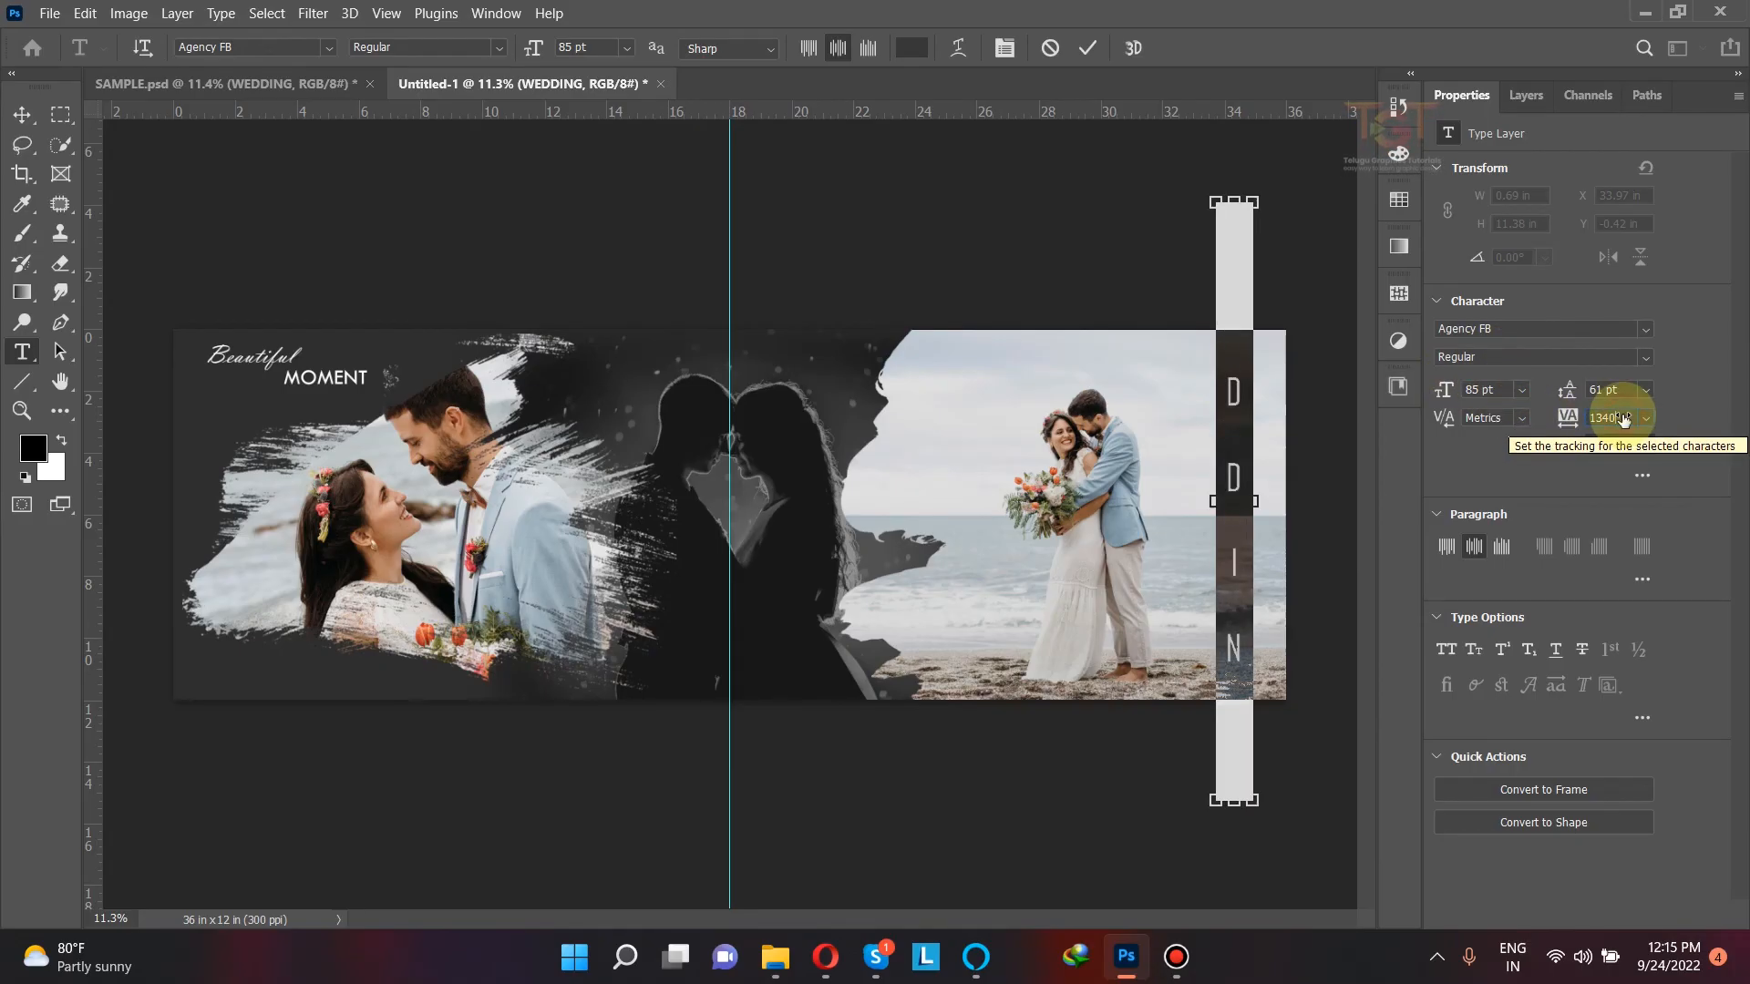
key("Return")
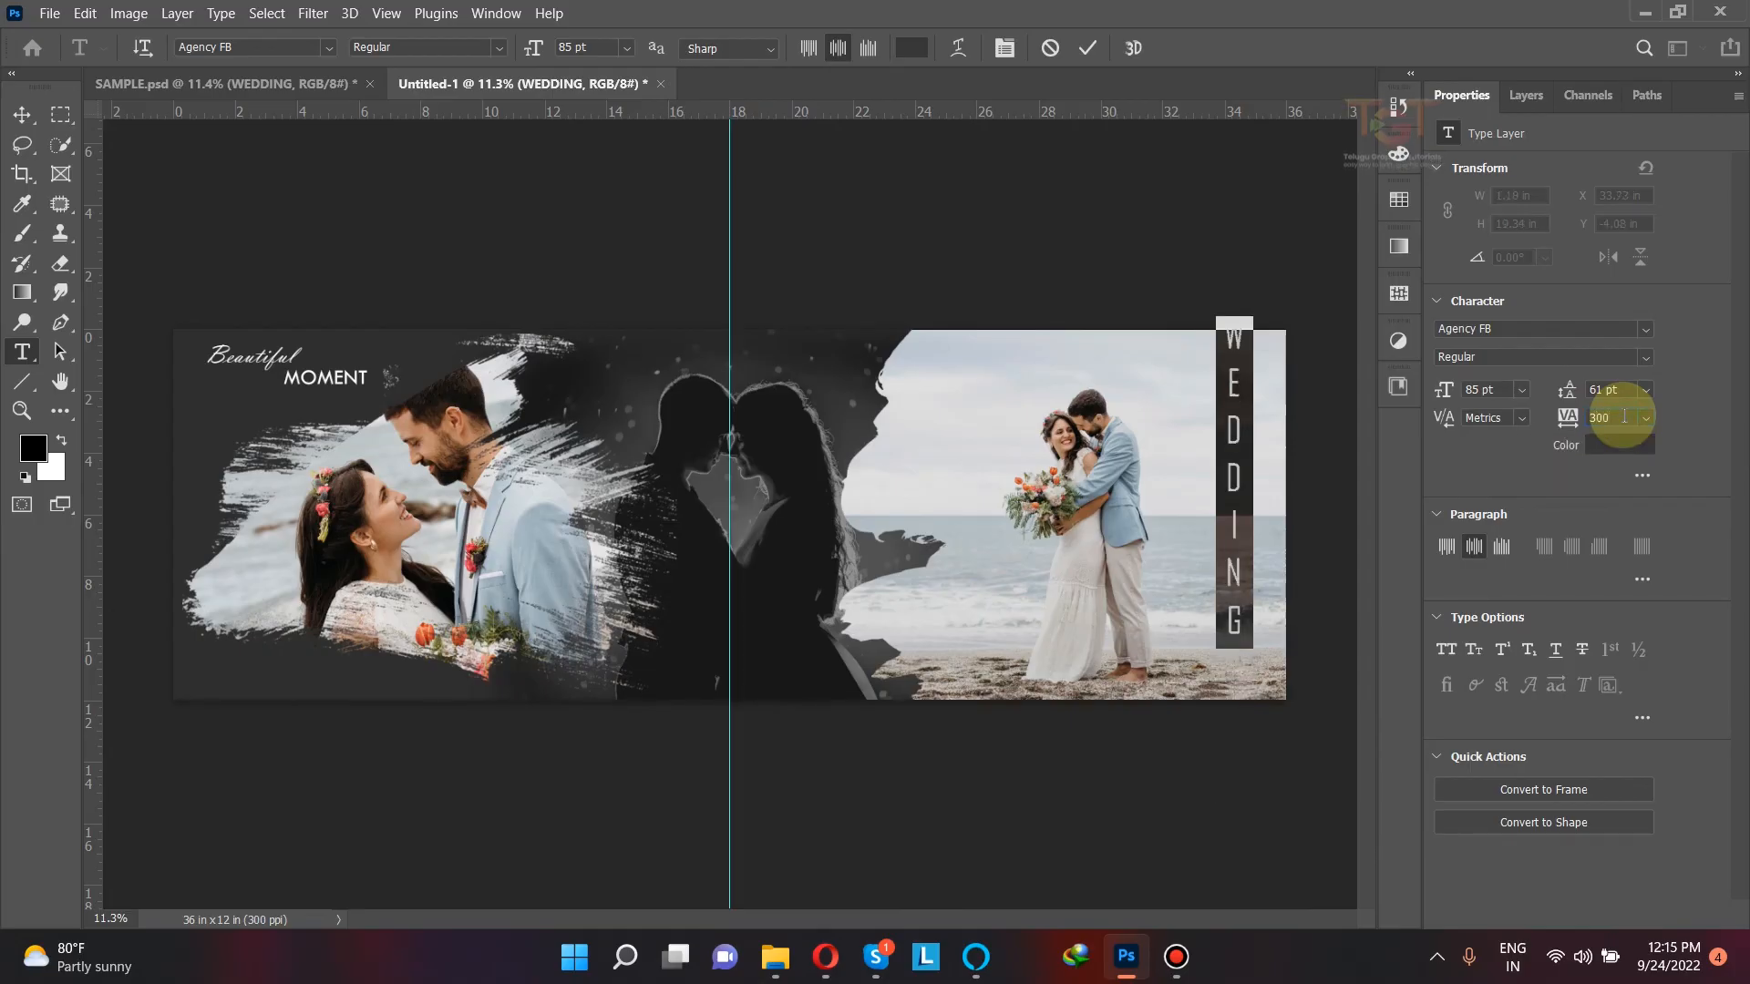
left_click(1087, 48)
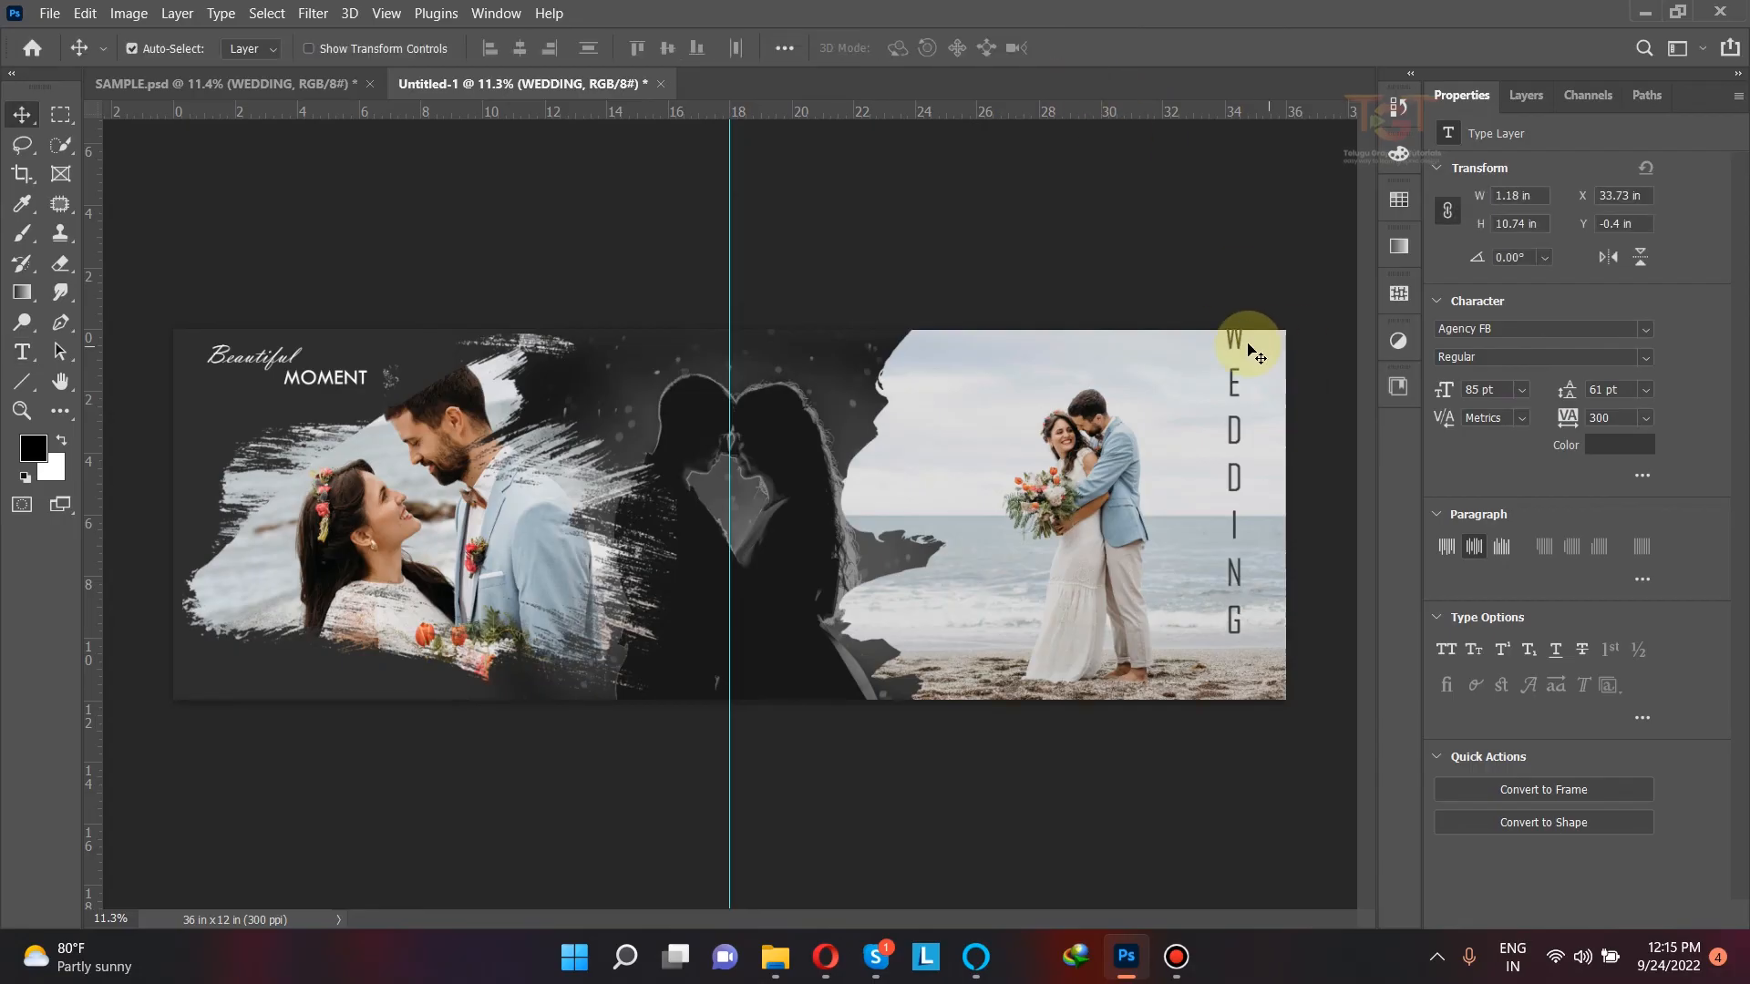
Step: Move the vertical "WEDDING" text fully inside the spread near its right edge, at about X 34.4 in, Y 0.8 in
left_click_drag(1245, 354, 1254, 369)
left_click_drag(1260, 374, 1258, 339)
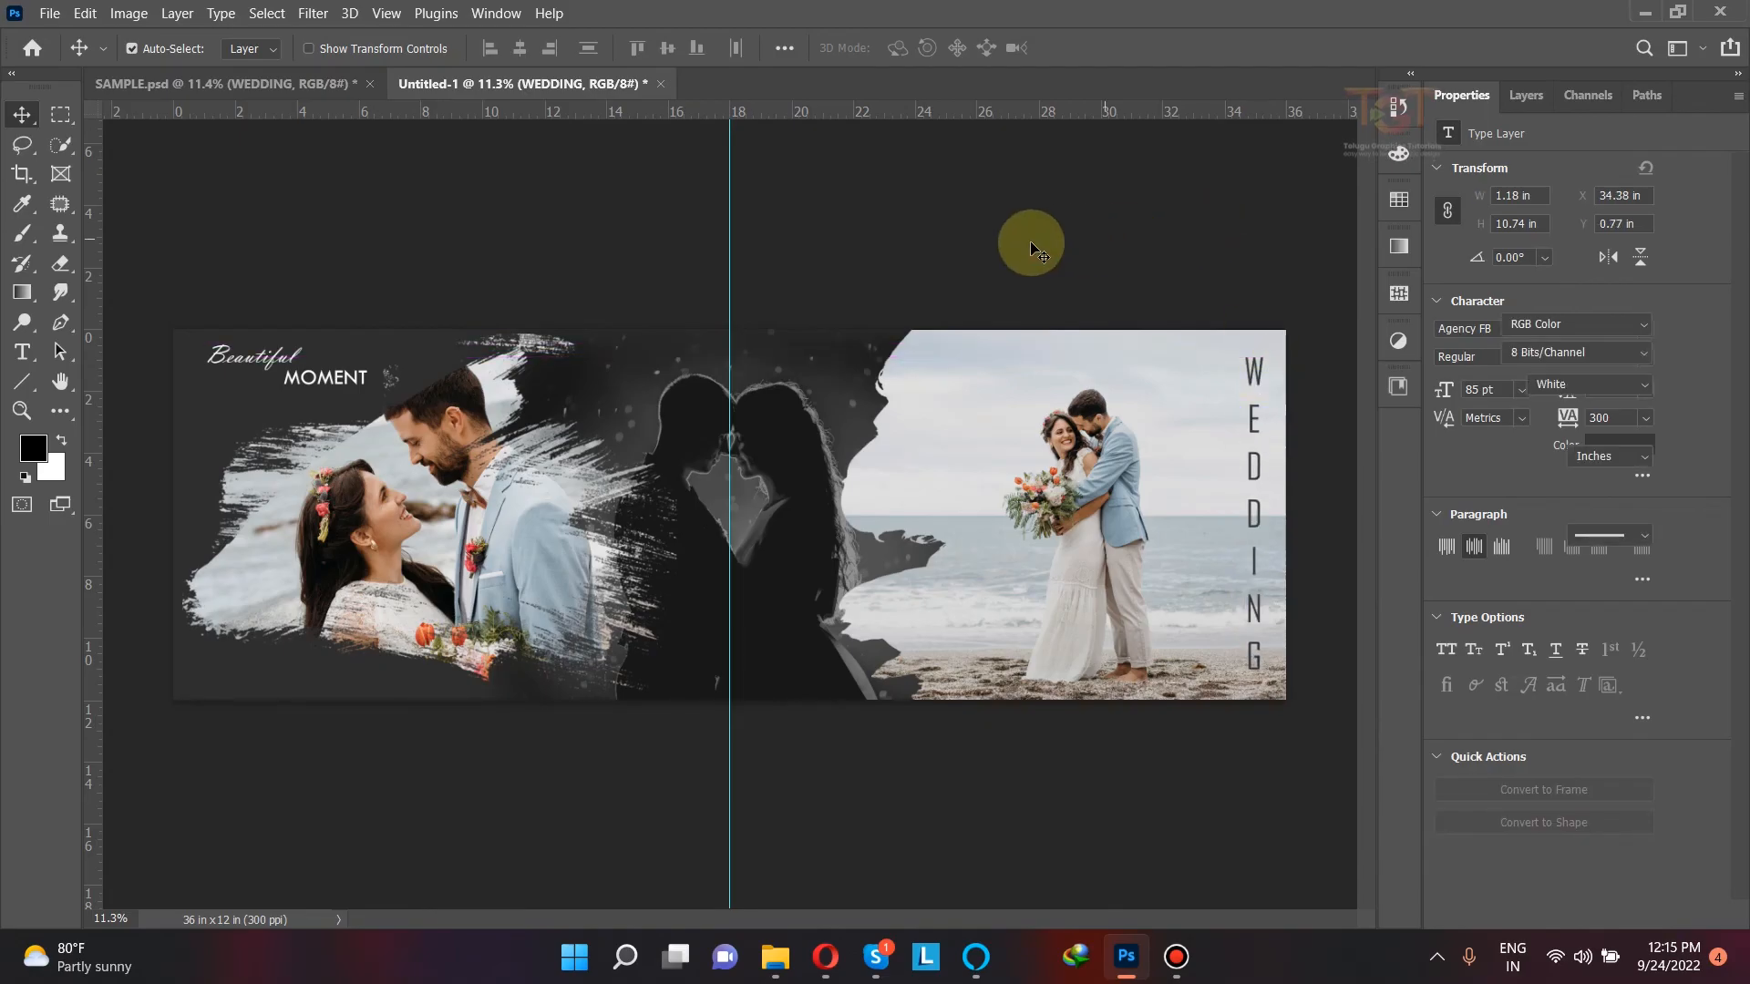
left_click(1031, 243)
scroll(1031, 244, "down", 1)
left_click_drag(728, 226, 30, 274)
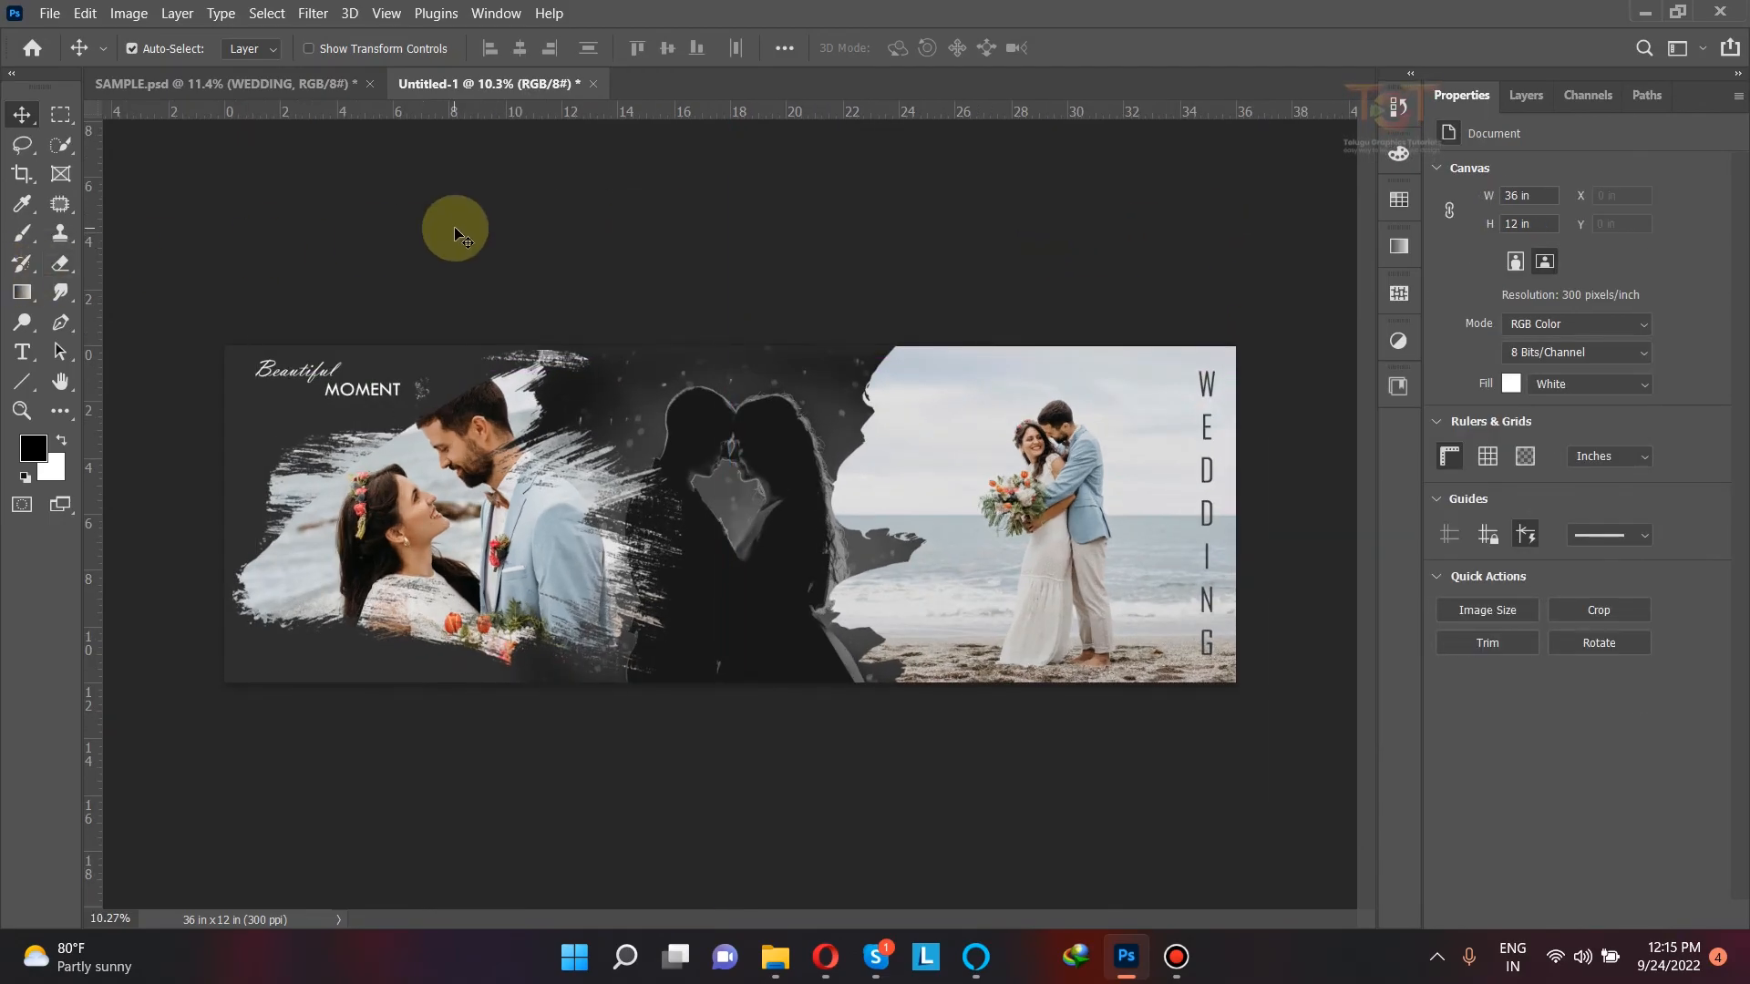
Step: Scale the image 1 group down slightly and shift it a little toward the spread's left edge
left_click(1466, 314)
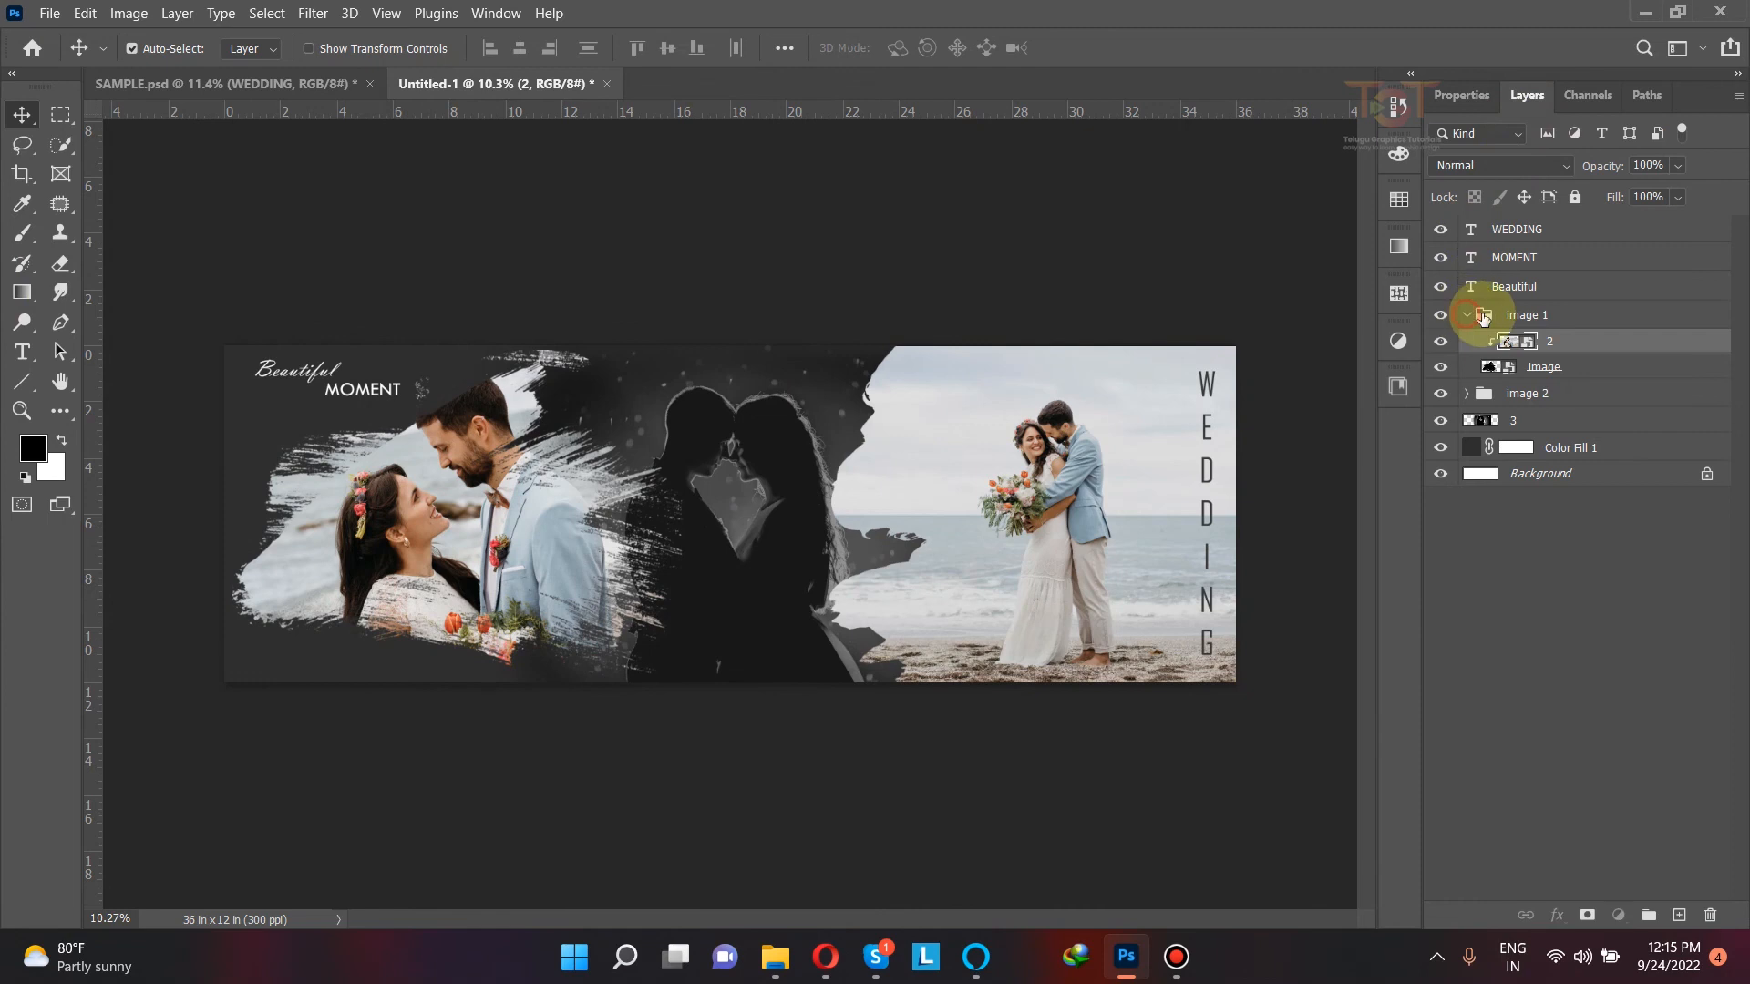
left_click(1478, 314)
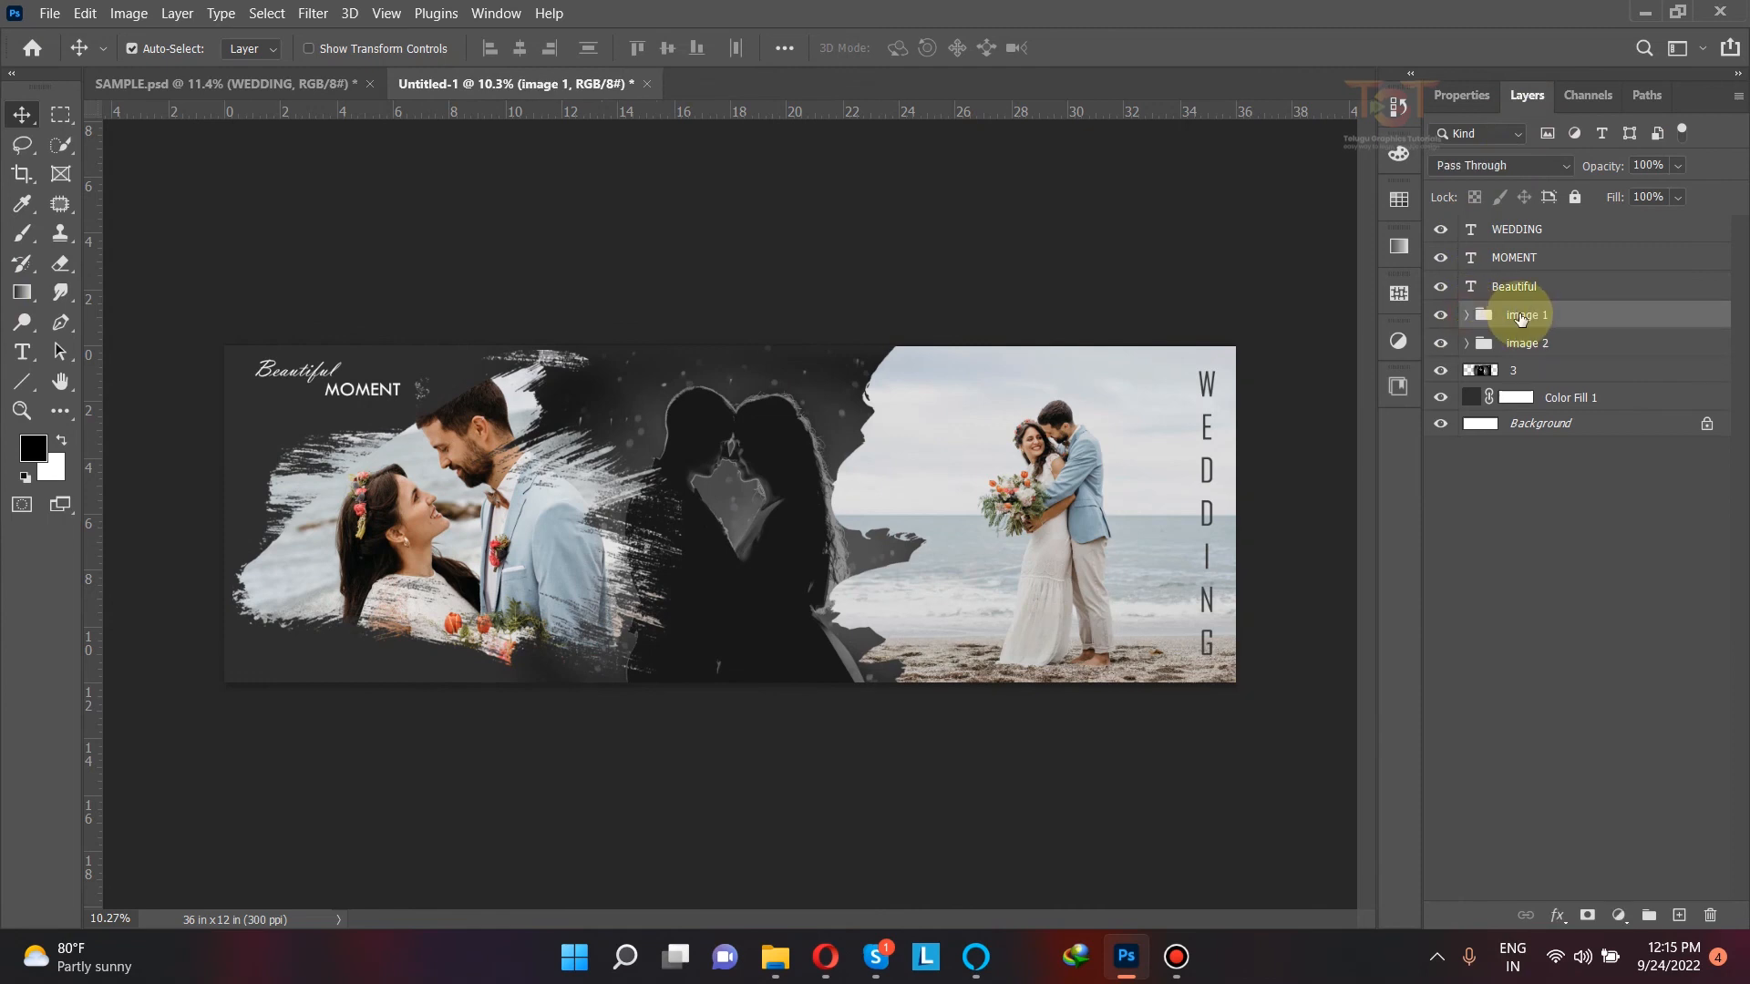
key("ctrl+t")
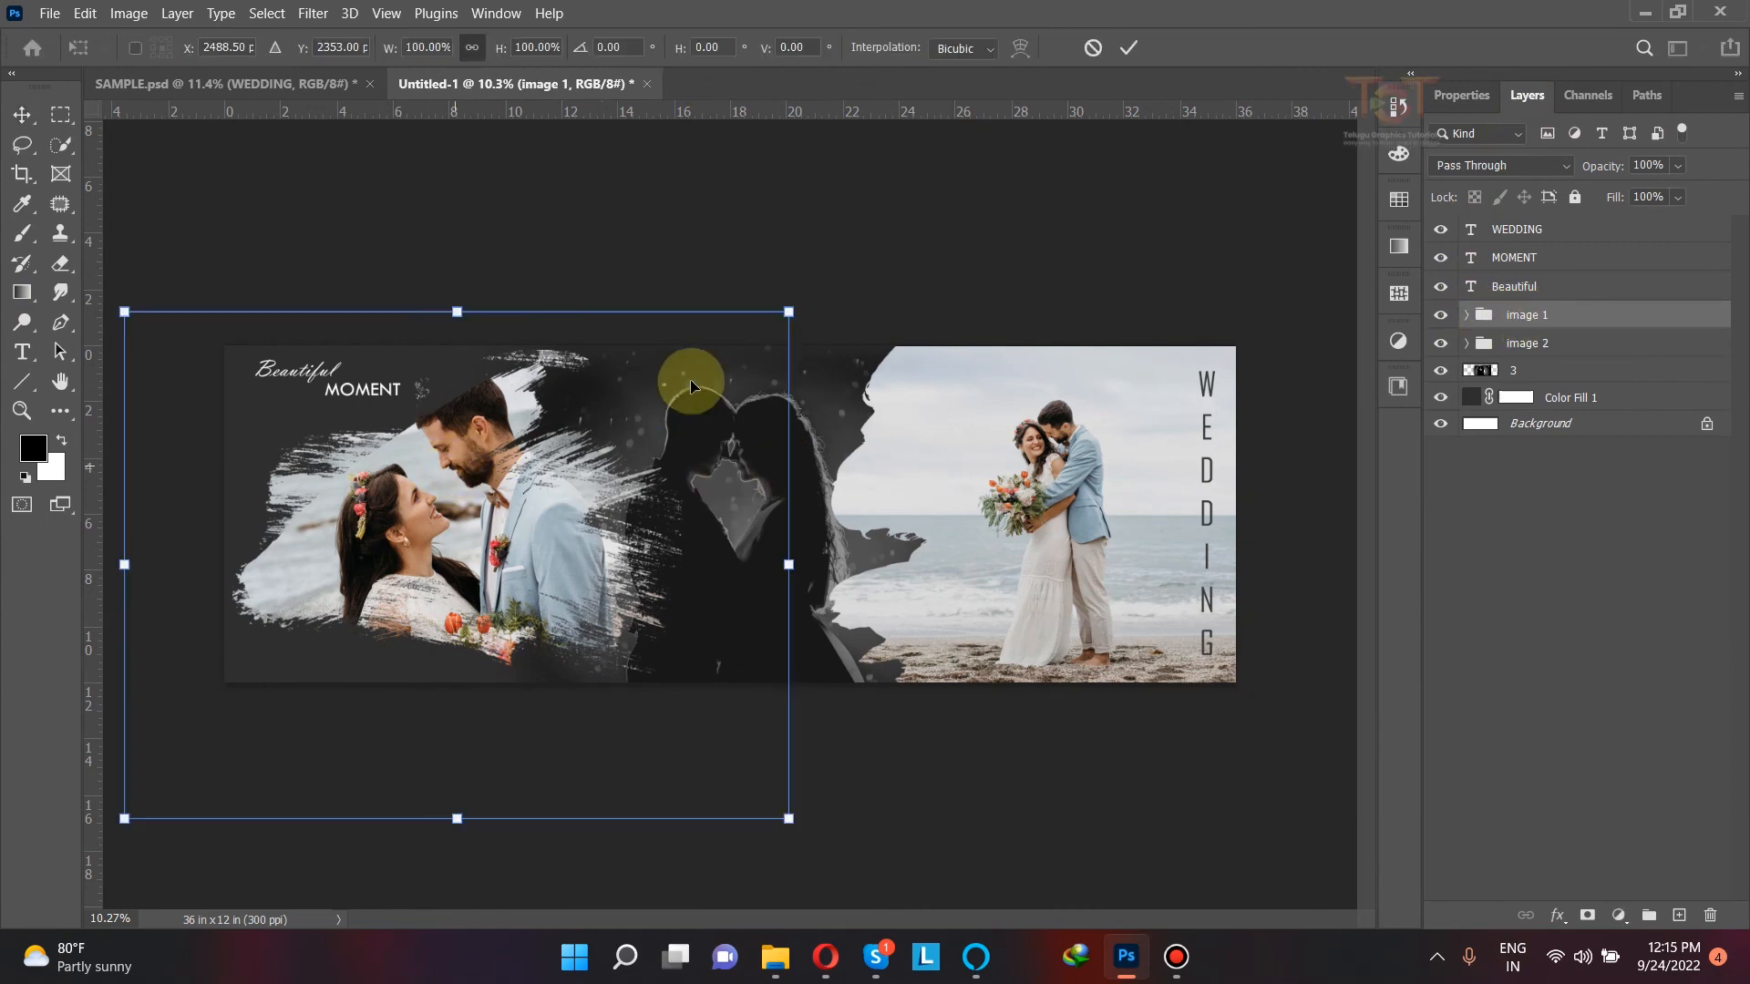
left_click_drag(787, 312, 774, 323)
left_click_drag(516, 451, 521, 452)
left_click(1128, 47)
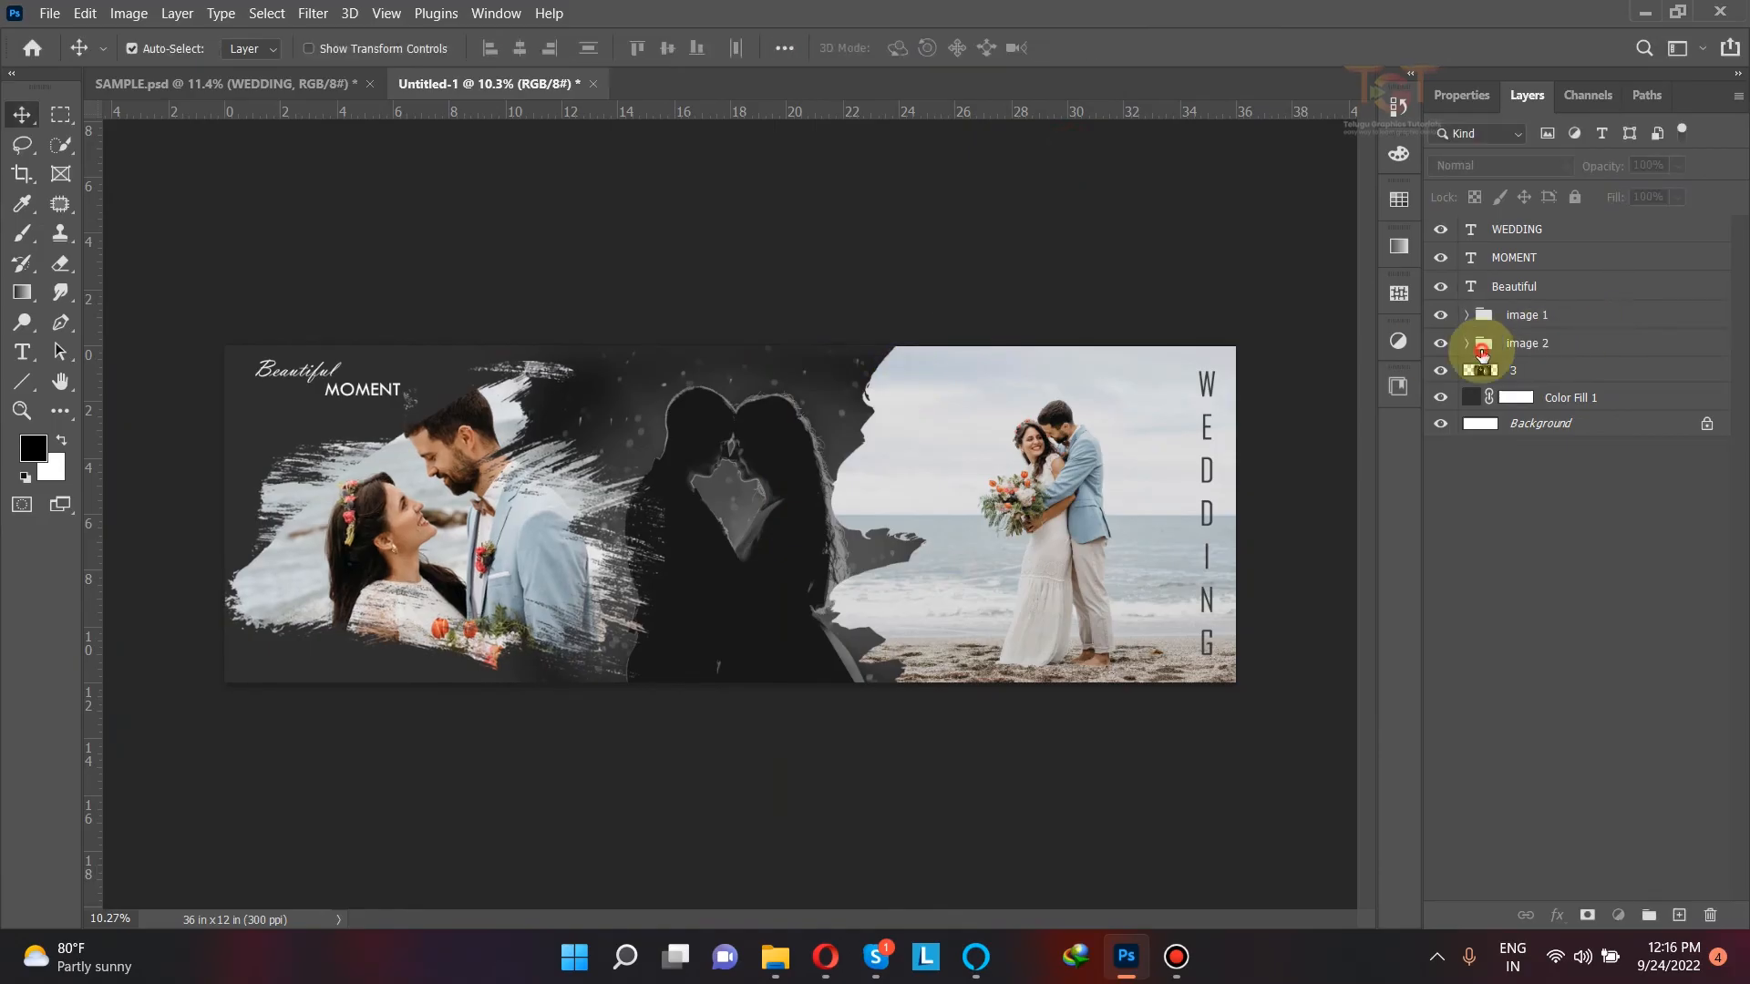
Step: Shift the brush shape layer in the image 2 group about 0.65 in to the right, keeping its vertical position
left_click(1481, 348)
left_click(922, 414)
left_click(1555, 396)
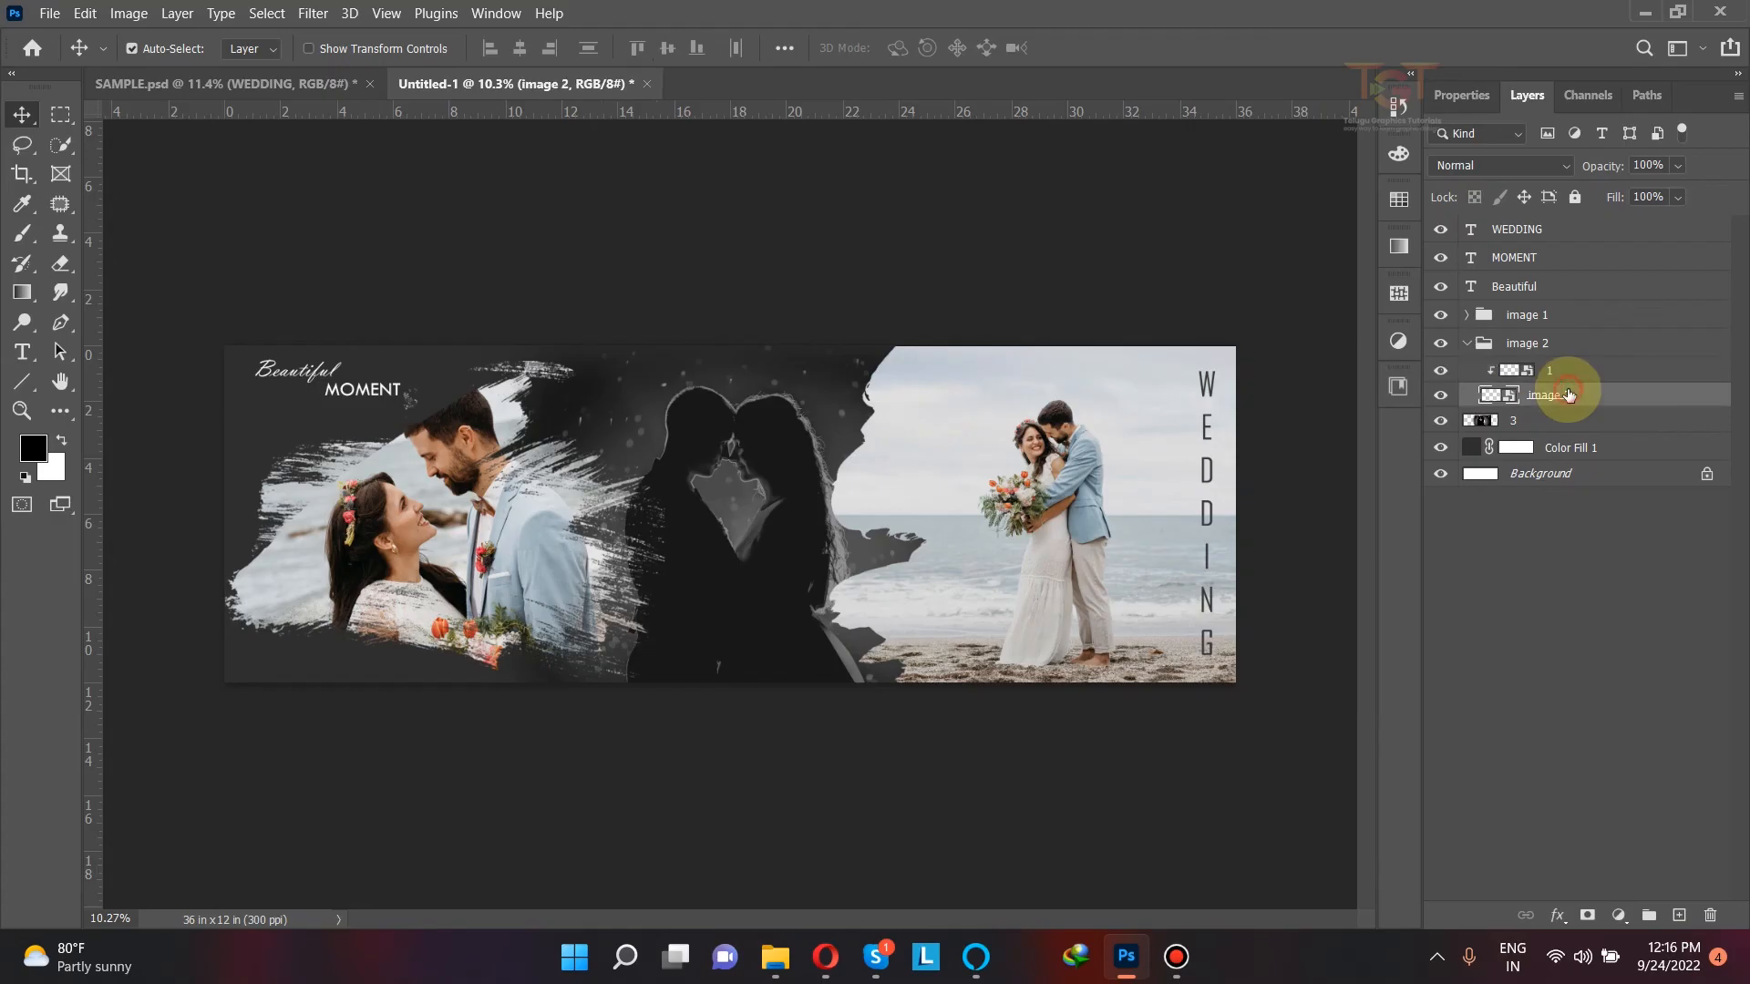
left_click(1484, 399)
key("ctrl+t")
mouse_move(943, 480)
left_mouse_down()
mouse_move(966, 475)
mouse_move(947, 470)
left_mouse_up()
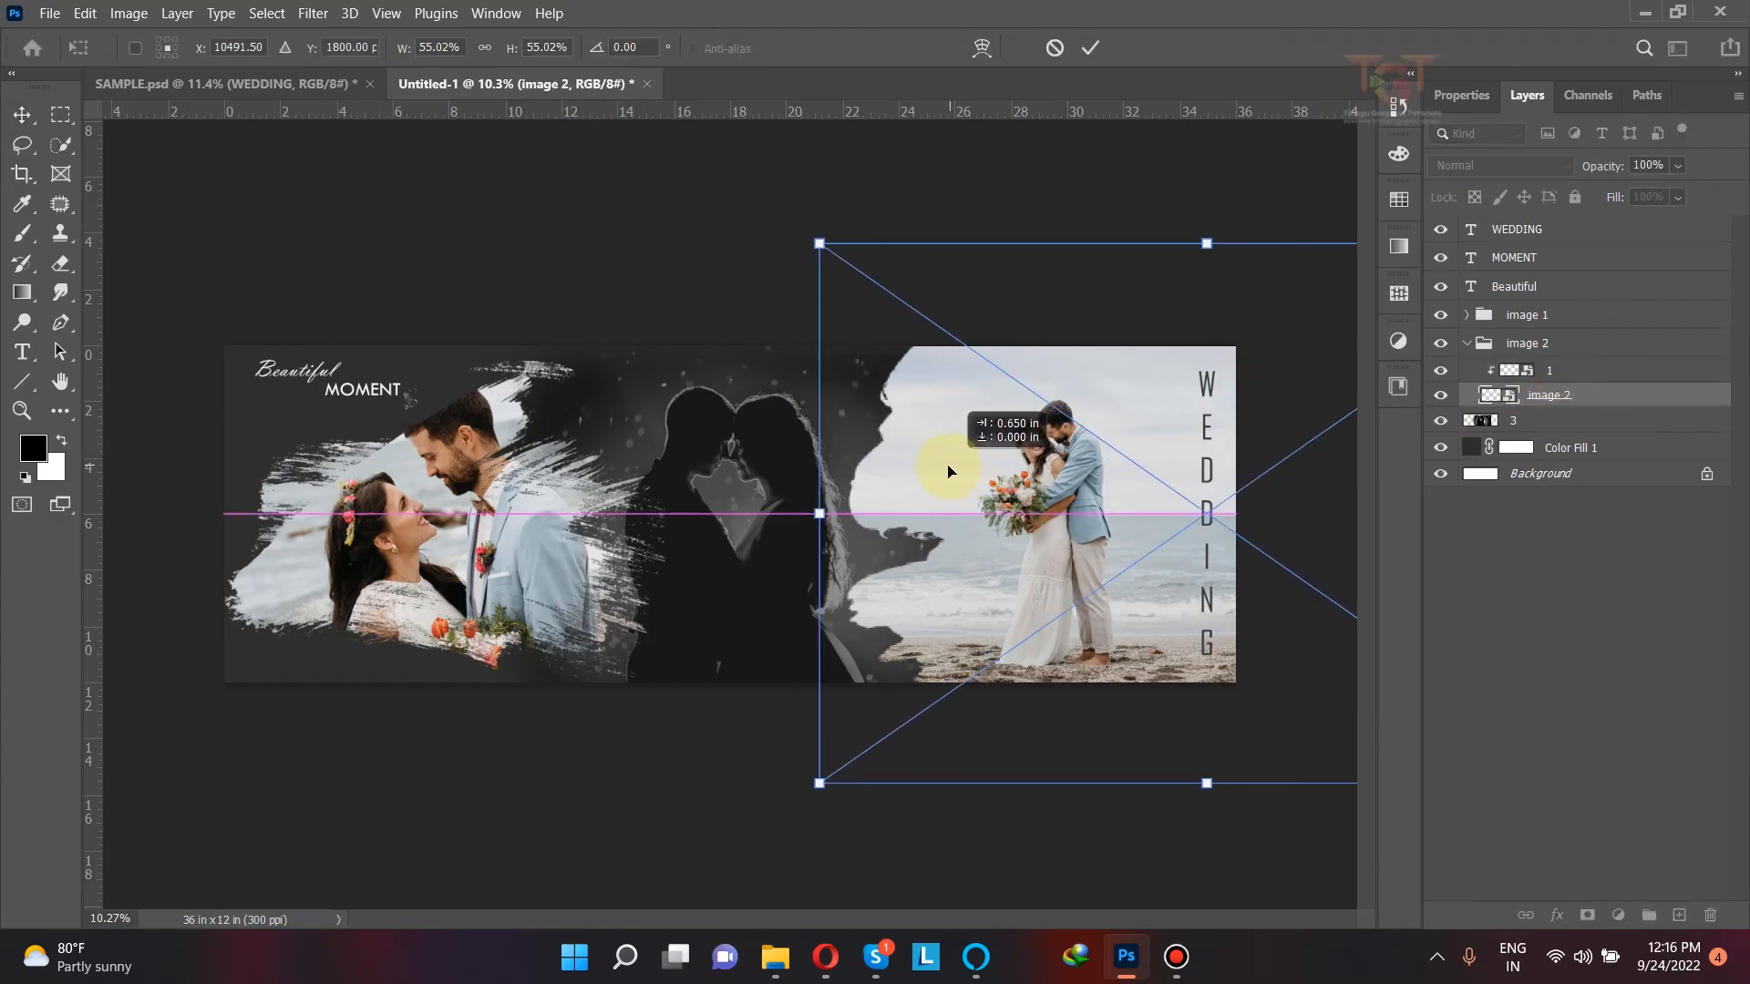
left_click(1007, 177)
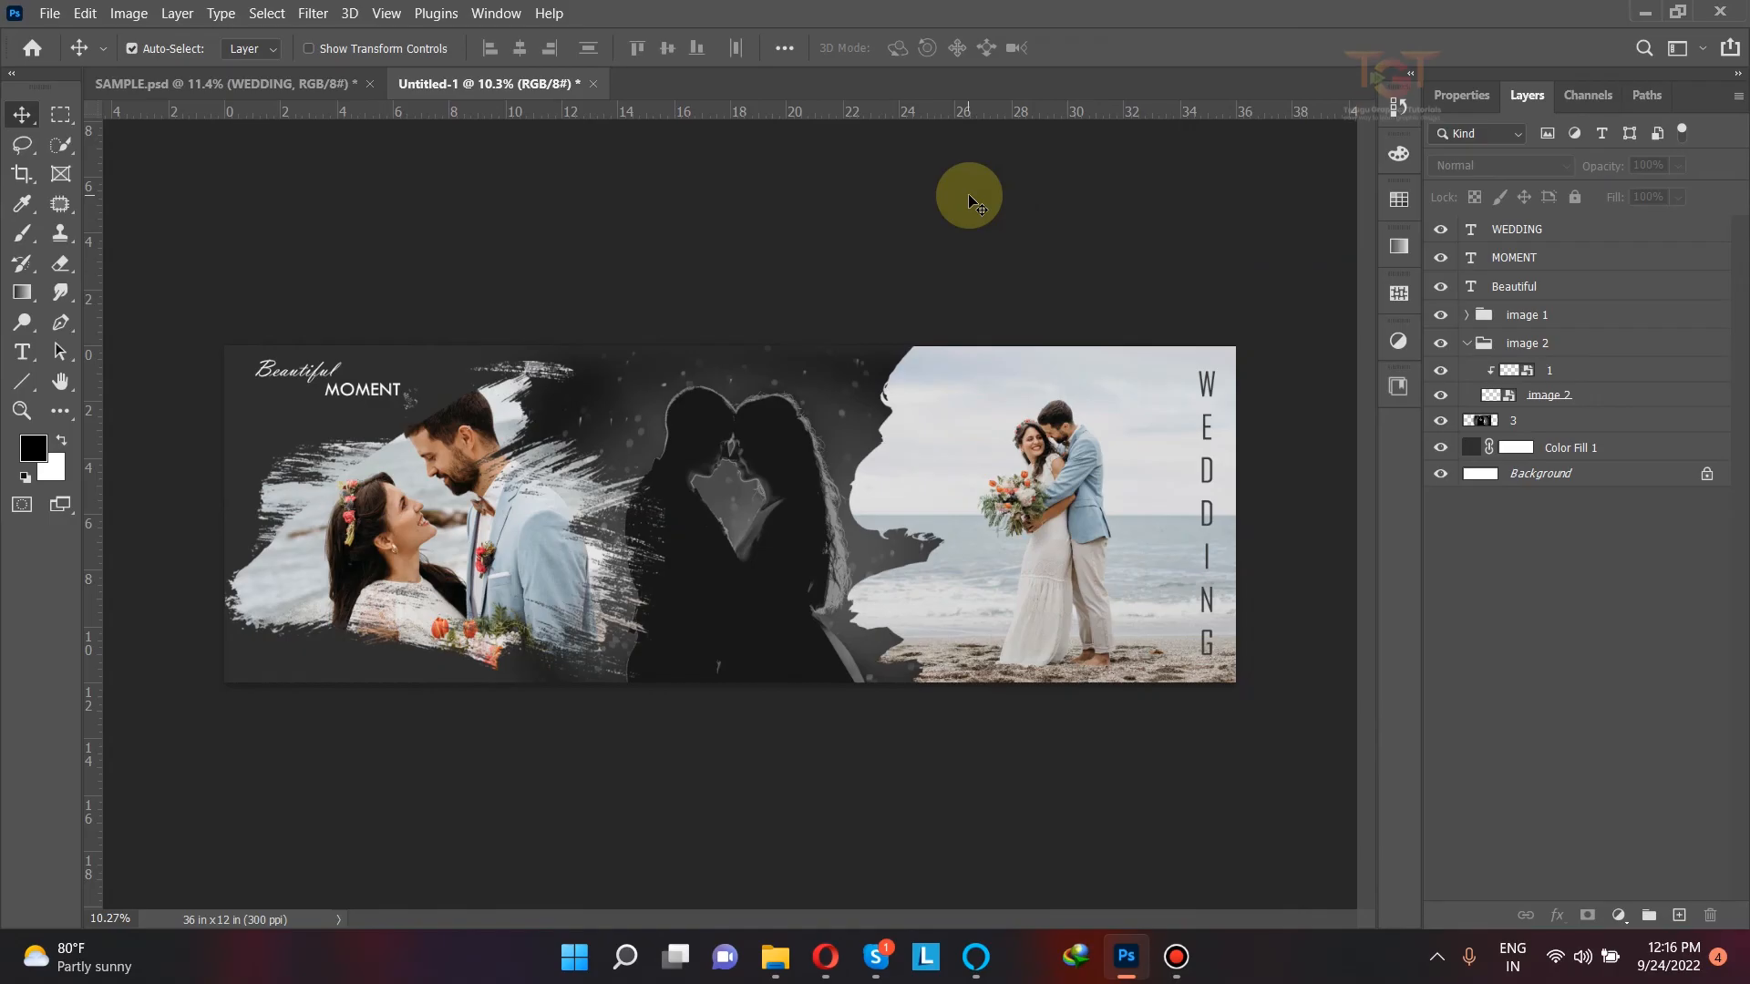